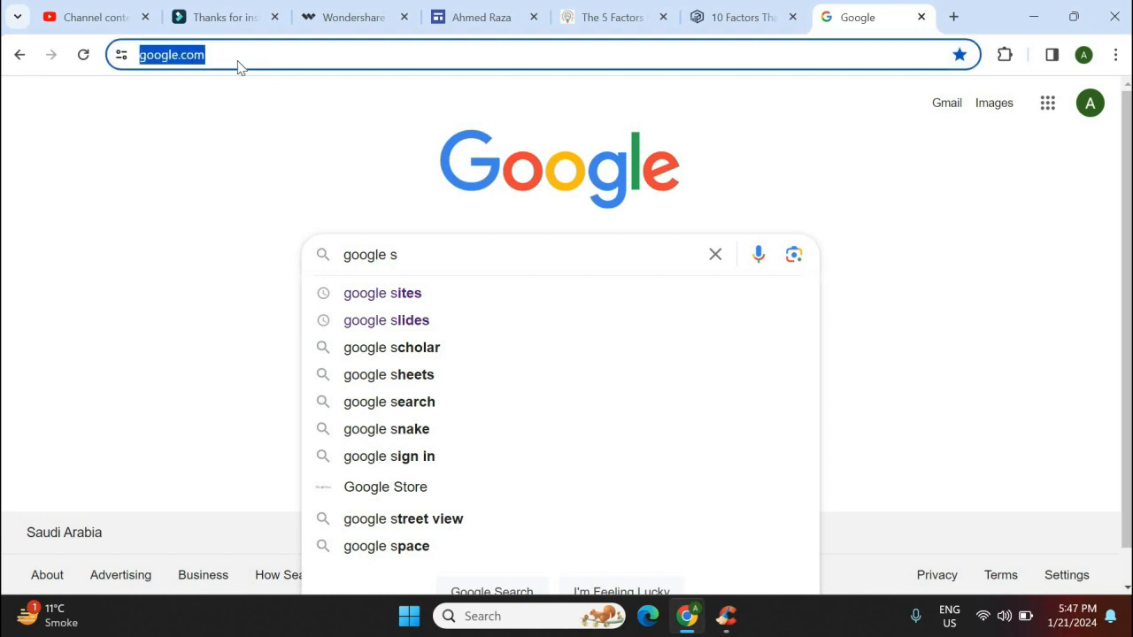
Load sites.google.com from Chrome's address bar autocompletion
{"action": "type", "text": "s"}
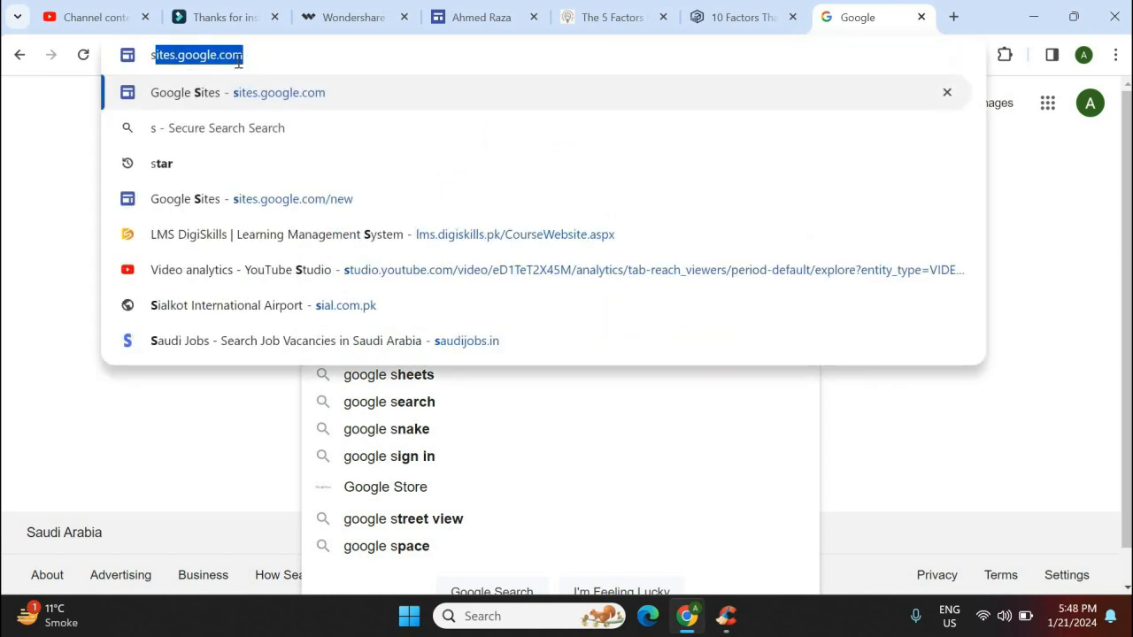
{"action": "key", "text": "Return"}
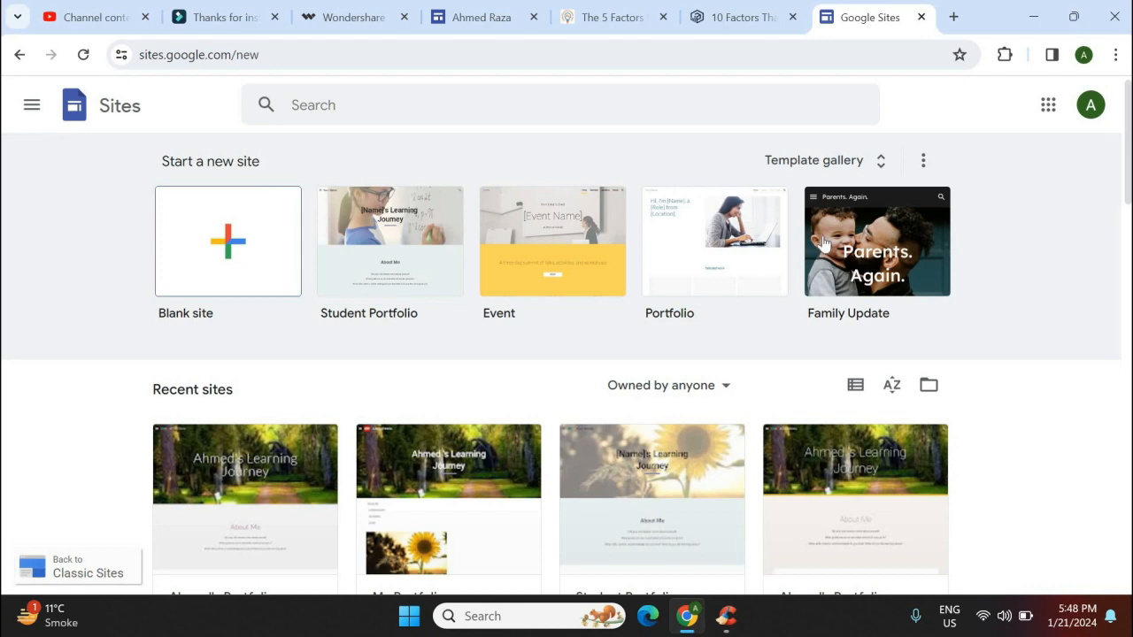
Browse the template gallery down to Student Portfolio in the Education section
{"action": "left_click", "coordinate": [825, 170]}
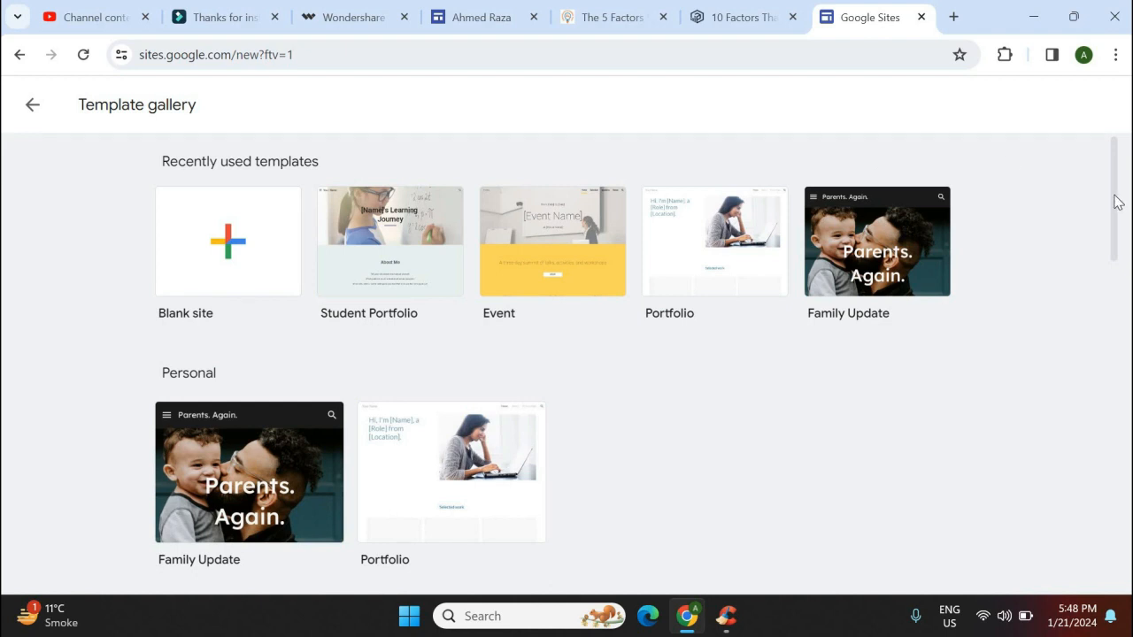
{"action": "left_click_drag", "start_coordinate": [1114, 207], "coordinate": [1118, 383]}
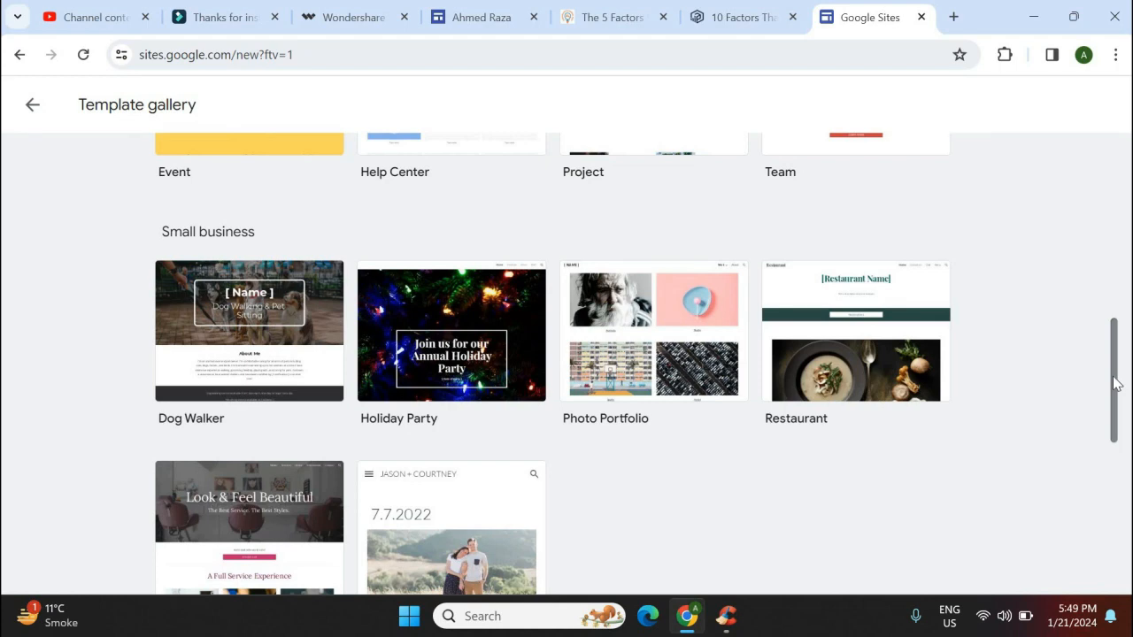
{"action": "left_click_drag", "start_coordinate": [1117, 384], "coordinate": [1117, 505]}
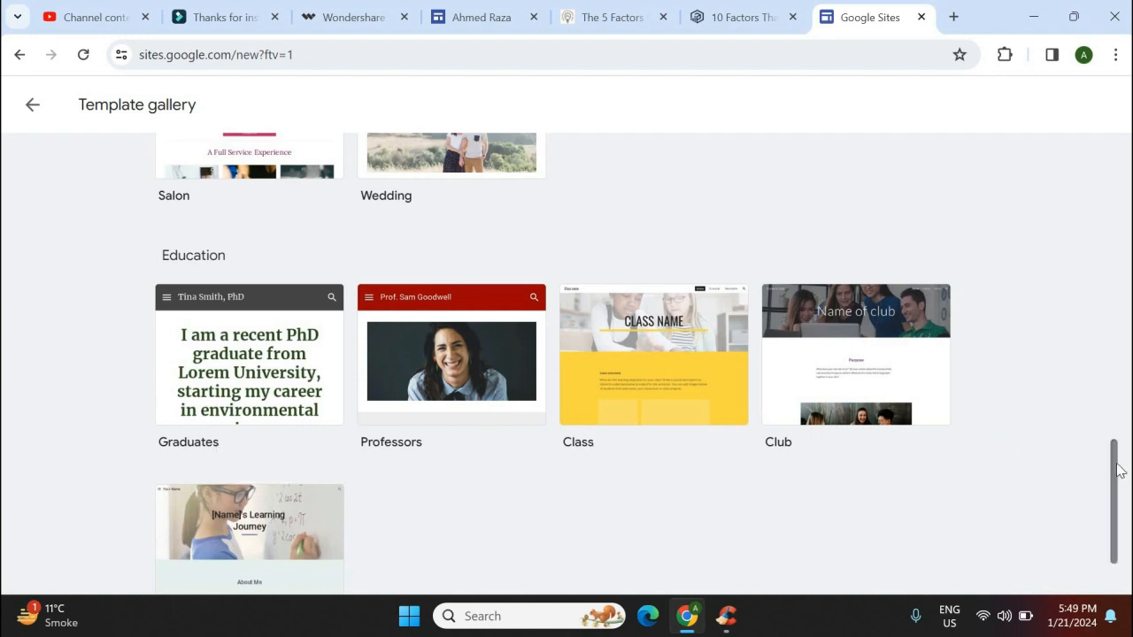
{"action": "scroll", "coordinate": [1122, 507], "scroll_direction": "down", "scroll_amount": 2}
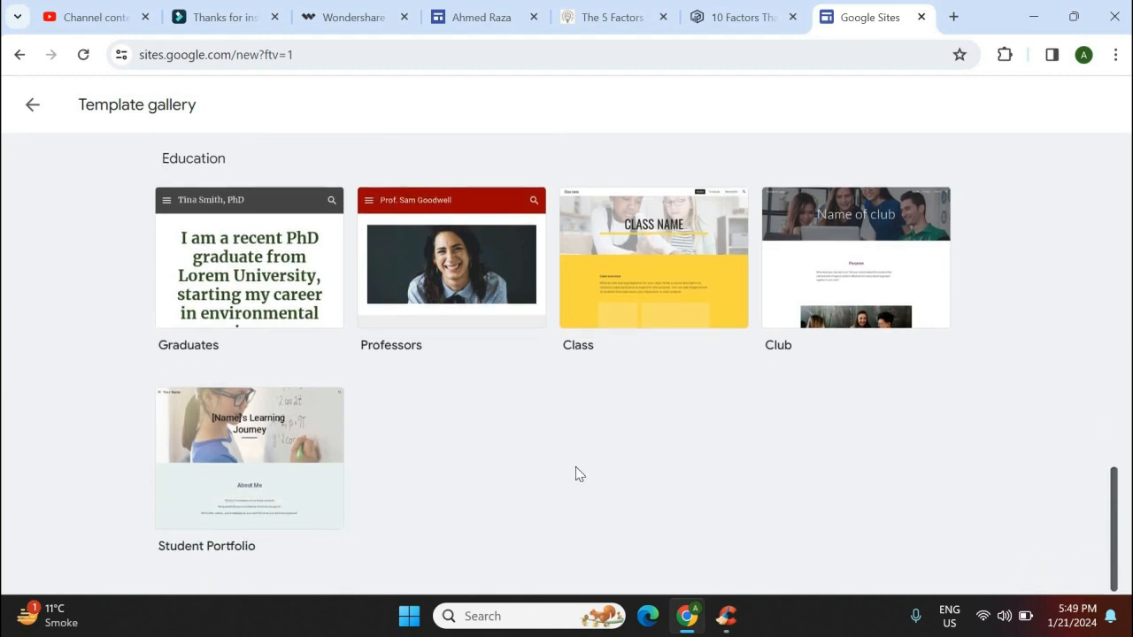
Create a site from the Student Portfolio template and rename it to the owner's first name plus 'Portfolio'
{"action": "left_click", "coordinate": [267, 475]}
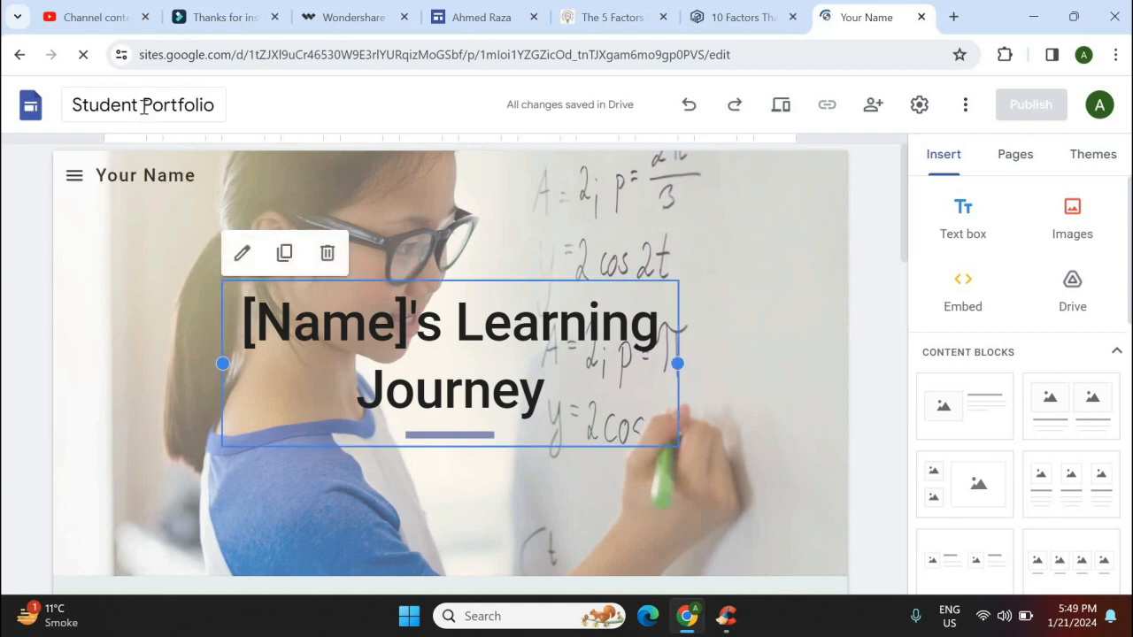
{"action": "double_click", "coordinate": [72, 113]}
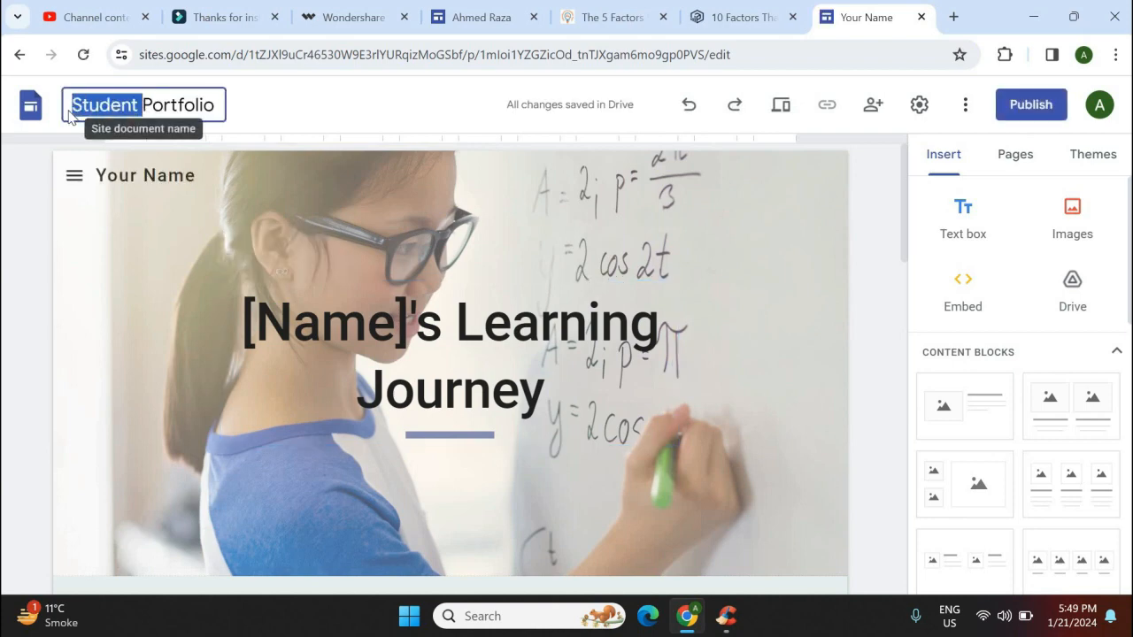
{"action": "type", "text": "Ahmed"}
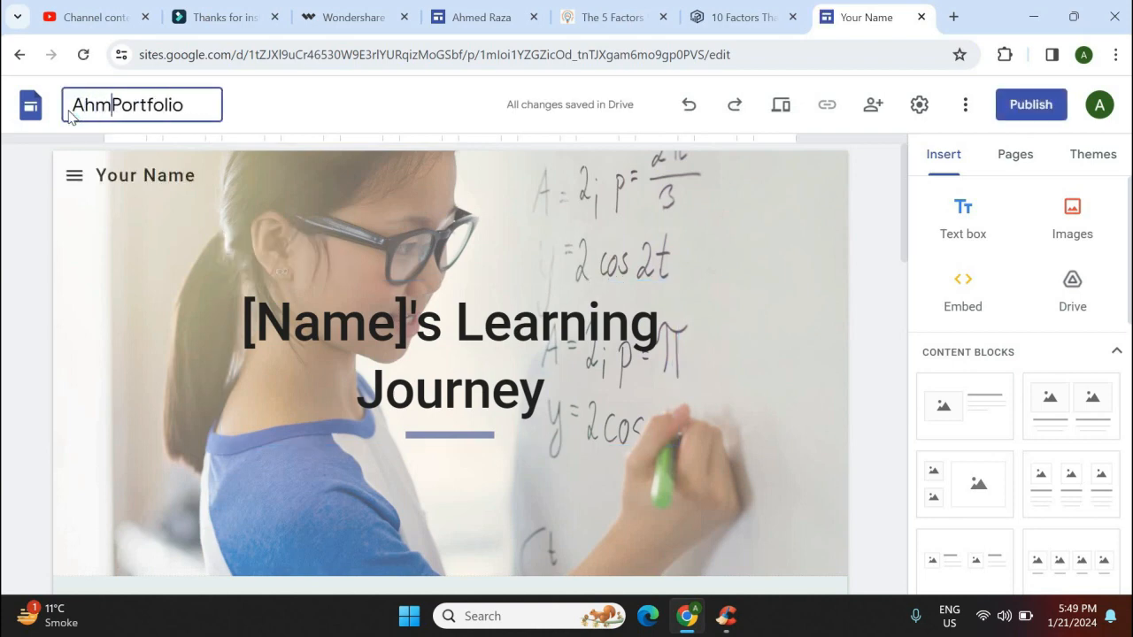
{"action": "key", "text": "BackSpace"}
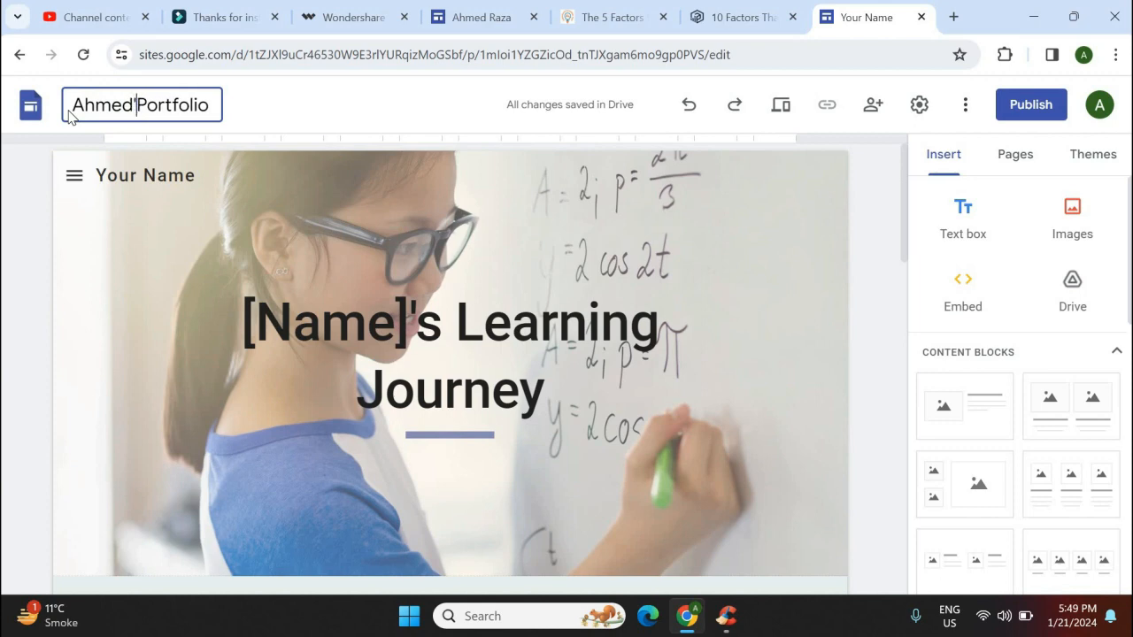
{"action": "type", "text": "'s"}
Replace the 'Your Name' header placeholder with the owner's full name
{"action": "left_click", "coordinate": [121, 177]}
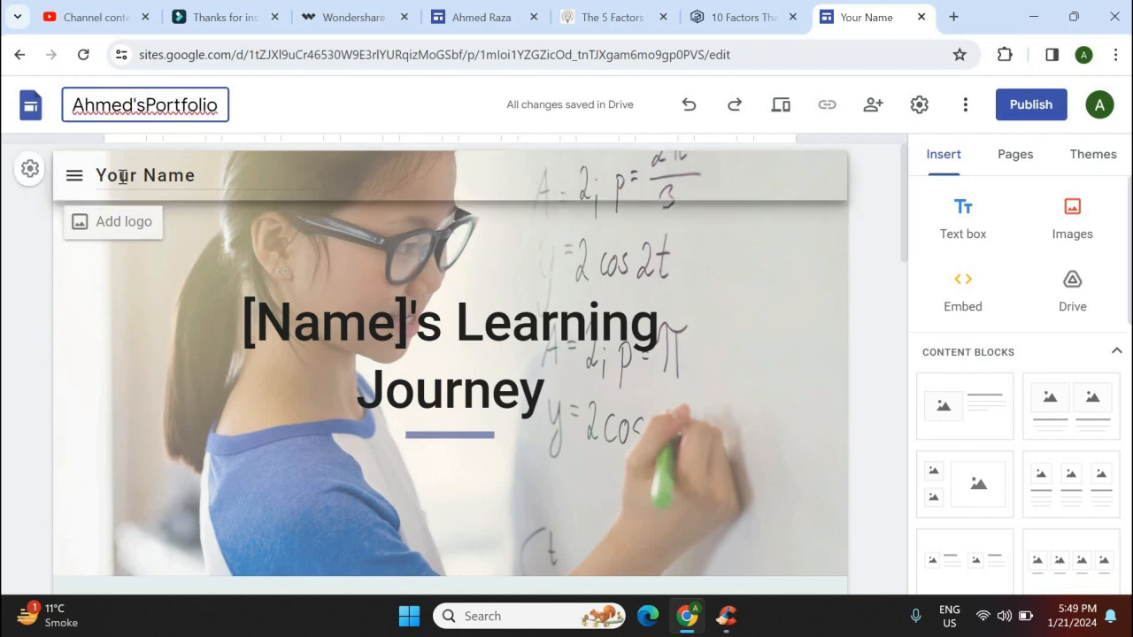
{"action": "left_click", "coordinate": [210, 177]}
{"action": "key", "text": "BackSpace"}
{"action": "key", "text": "BackSpace"}
{"action": "key", "text": "BackSpace"}
{"action": "key", "text": "BackSpace"}
{"action": "key", "text": "BackSpace"}
{"action": "key", "text": "BackSpace"}
{"action": "key", "text": "BackSpace"}
{"action": "key", "text": "BackSpace"}
{"action": "key", "text": "BackSpace"}
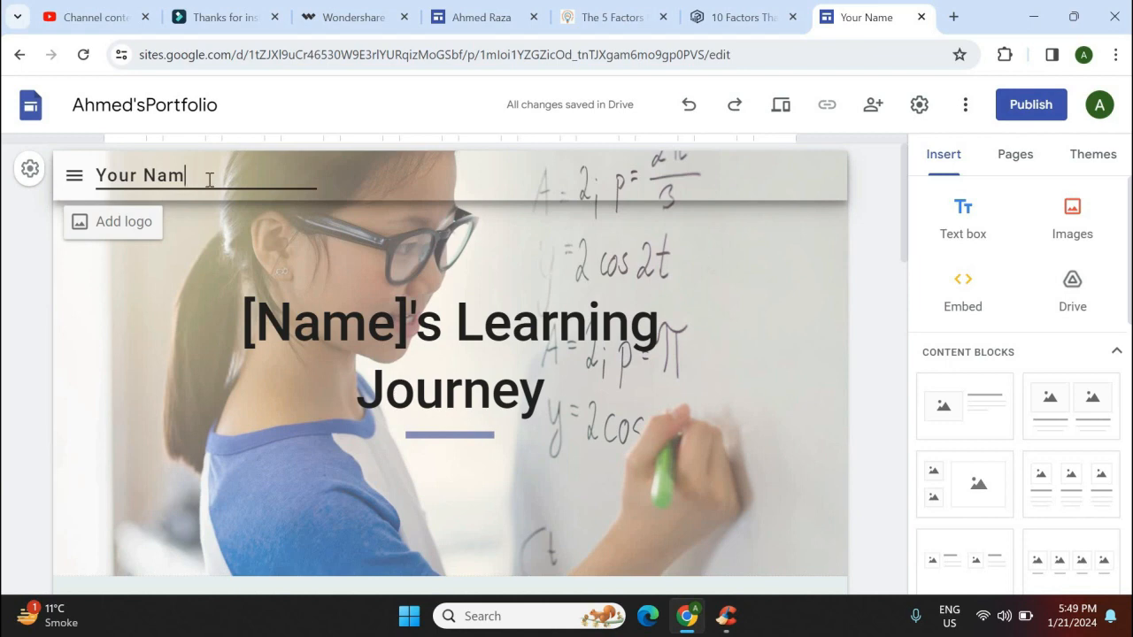
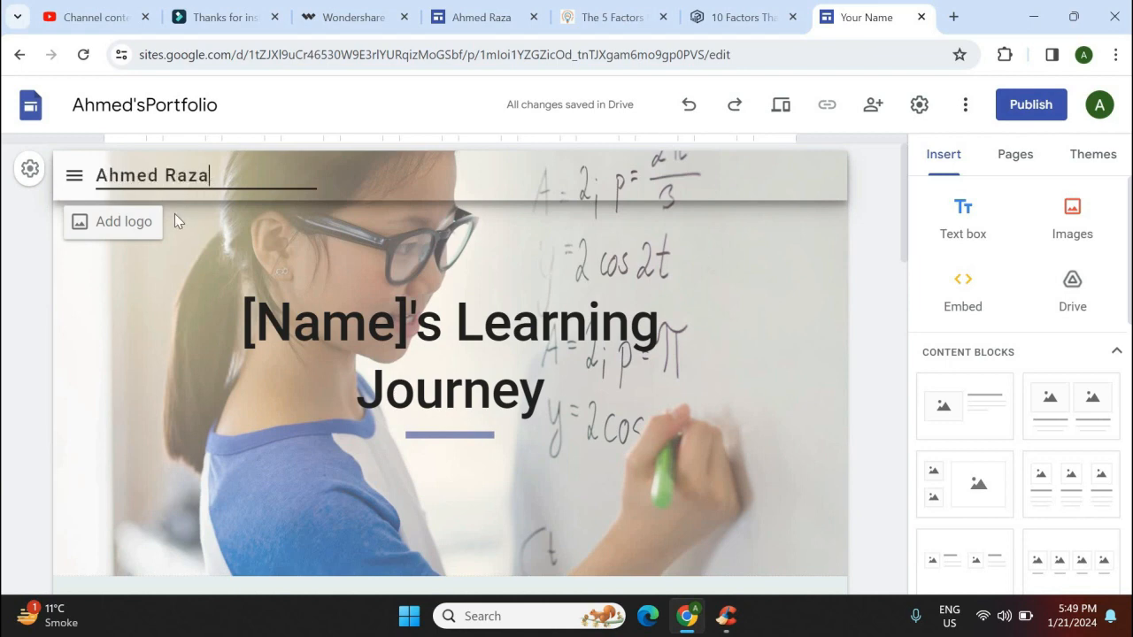
Set the site logo to the blue swirl image from a Google Images search for 'free logos'
{"action": "left_click", "coordinate": [125, 228]}
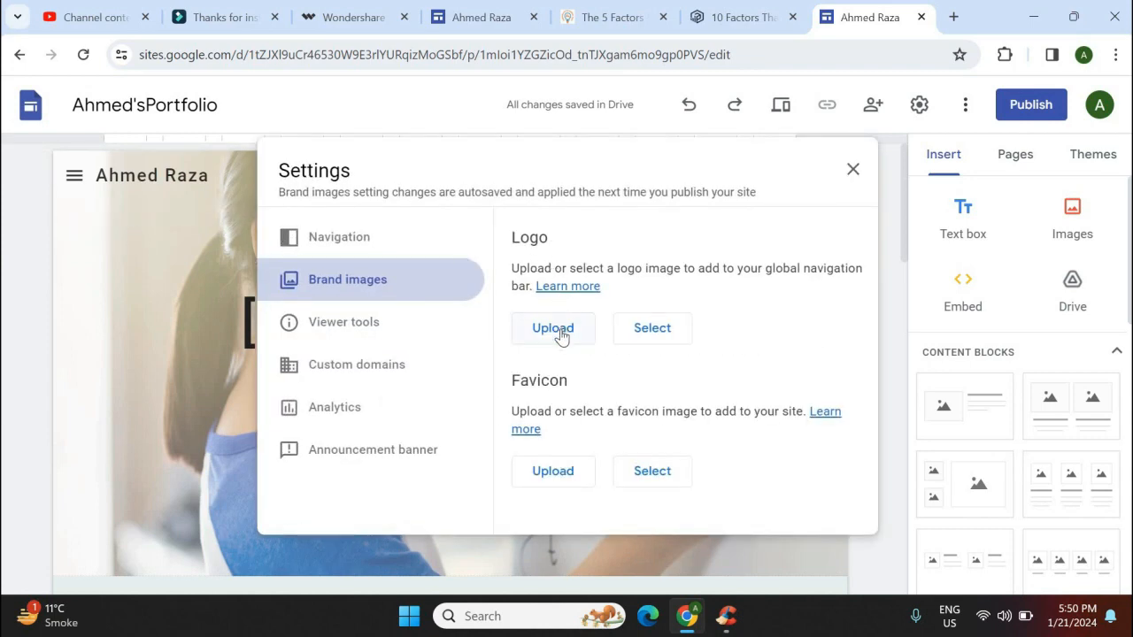
{"action": "left_click", "coordinate": [667, 333]}
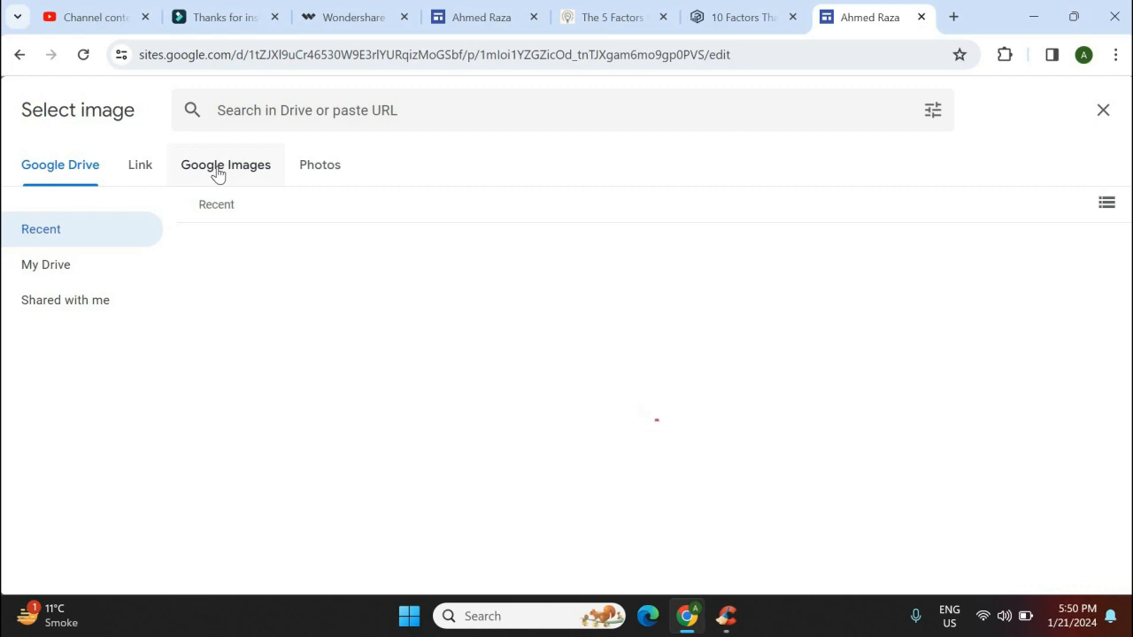
{"action": "left_click", "coordinate": [218, 172]}
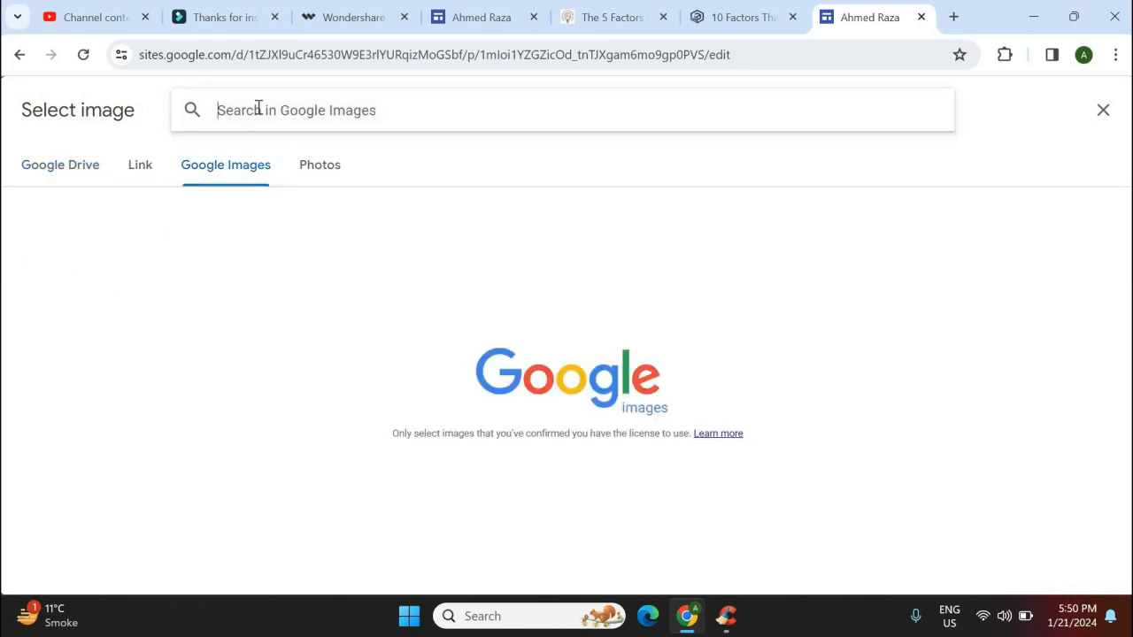
{"action": "left_click", "coordinate": [257, 108]}
{"action": "type", "text": "f"}
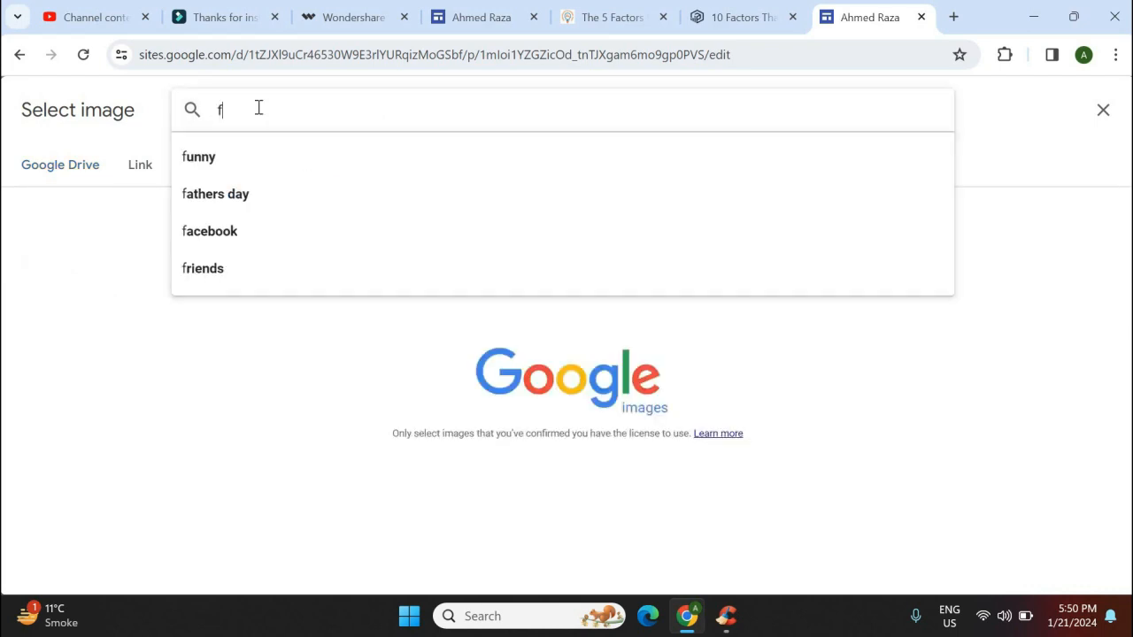
{"action": "type", "text": "ree logos"}
{"action": "key", "text": "Return"}
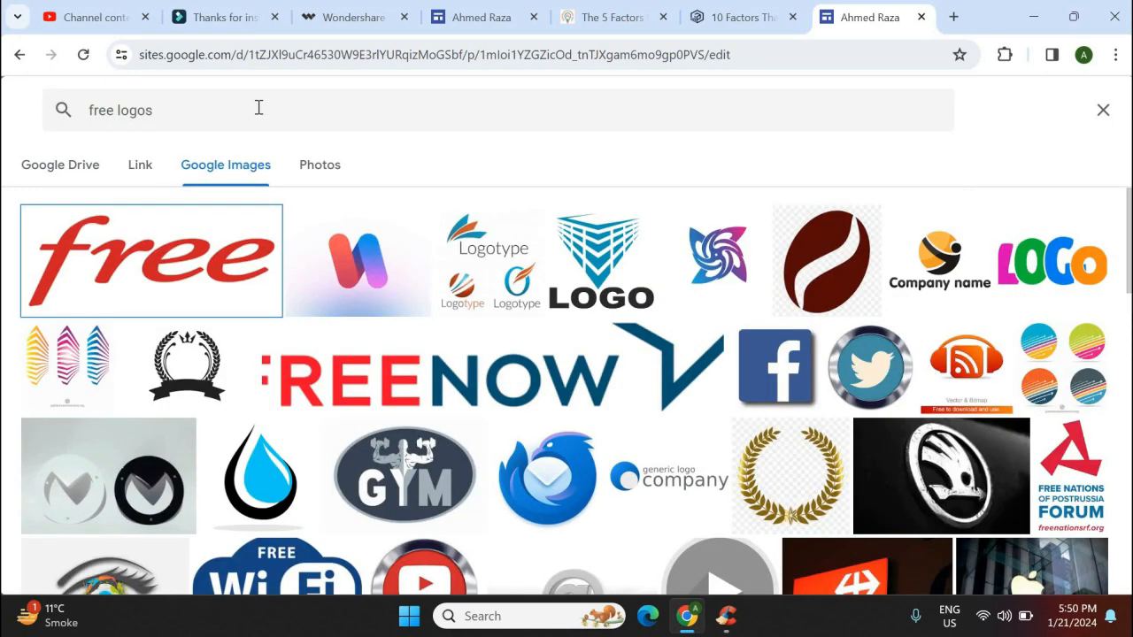
{"action": "left_click", "coordinate": [715, 254]}
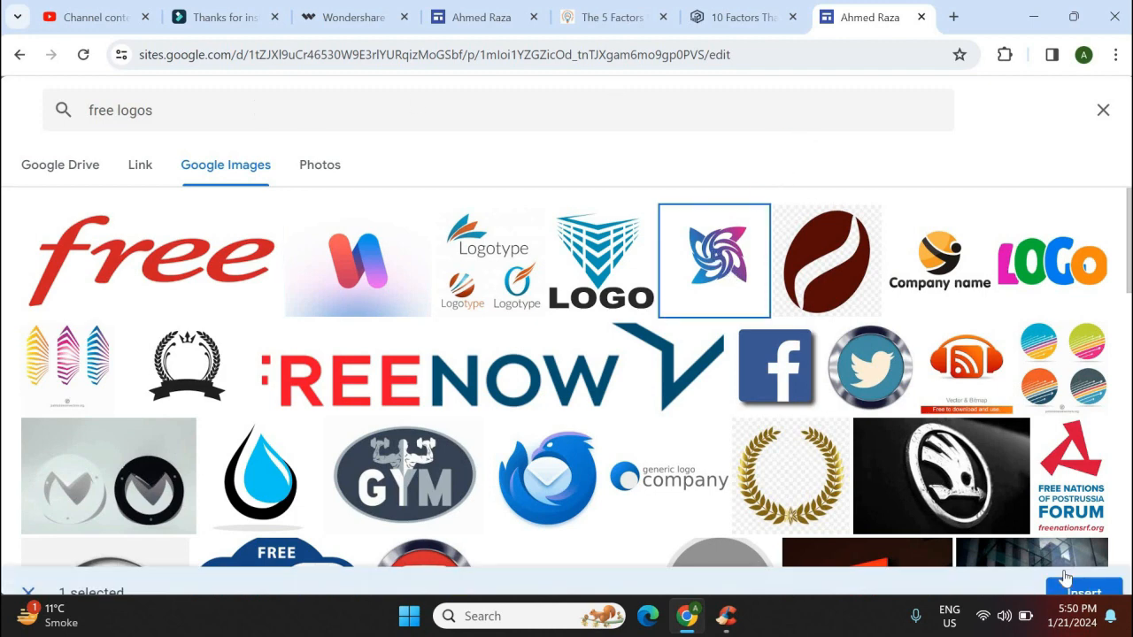
{"action": "left_click", "coordinate": [1083, 568]}
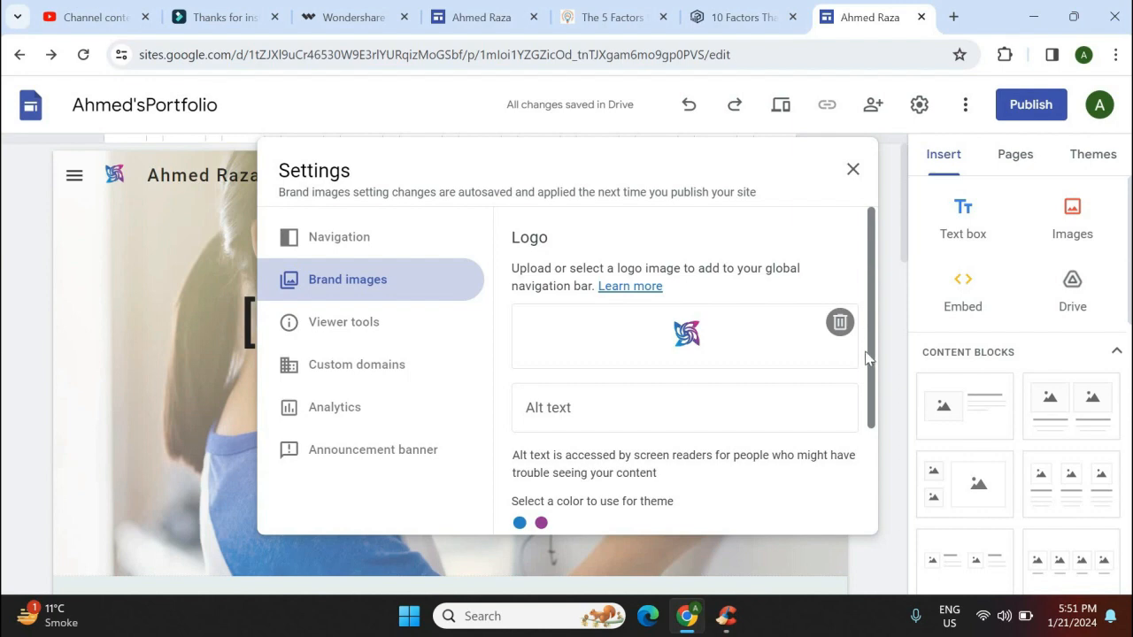
{"action": "scroll", "coordinate": [867, 354], "scroll_direction": "down", "scroll_amount": 3}
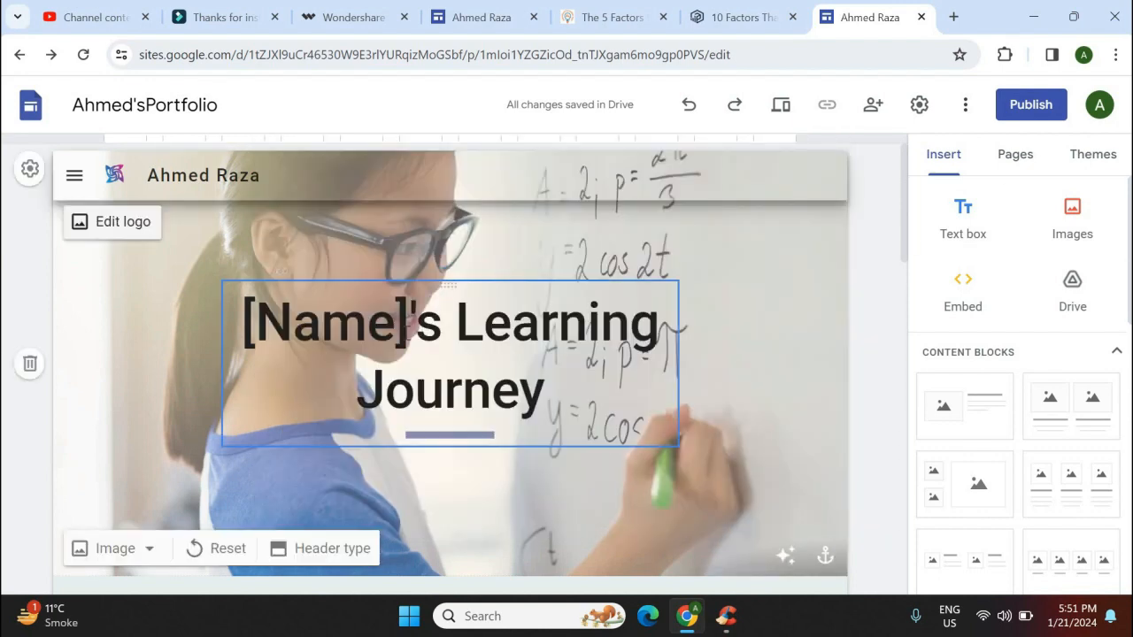
Replace [Name] in the Learning Journey title with the owner's first name
{"action": "left_click", "coordinate": [407, 326]}
{"action": "key", "text": "BackSpace"}
{"action": "key", "text": "BackSpace"}
{"action": "key", "text": "BackSpace"}
{"action": "key", "text": "BackSpace"}
{"action": "key", "text": "BackSpace"}
{"action": "key", "text": "BackSpace"}
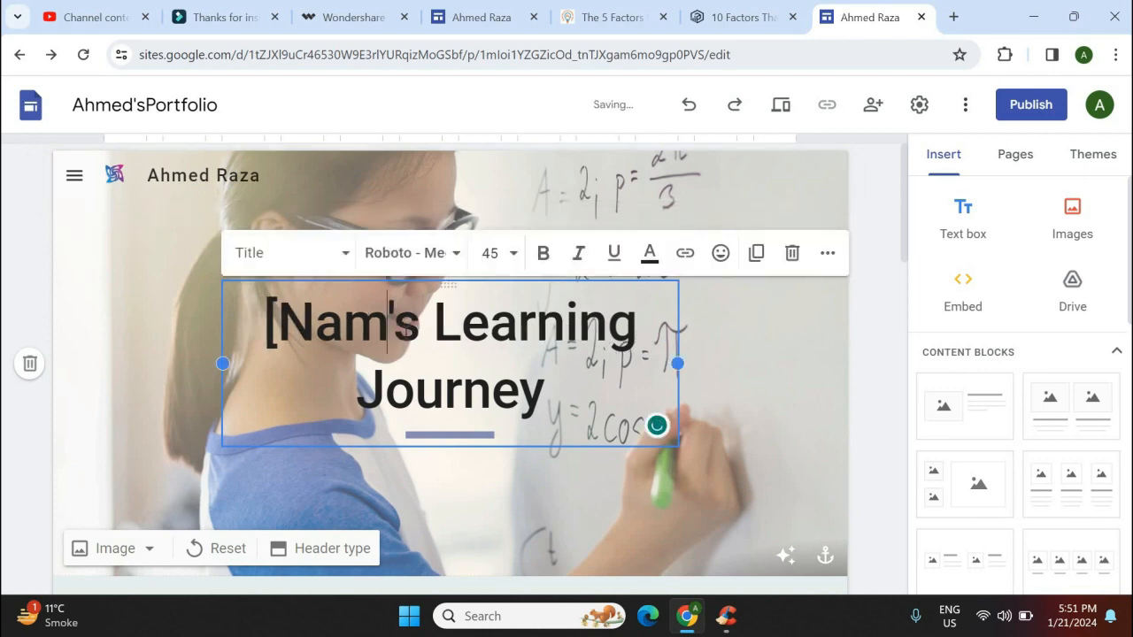
{"action": "type", "text": "Ahmed"}
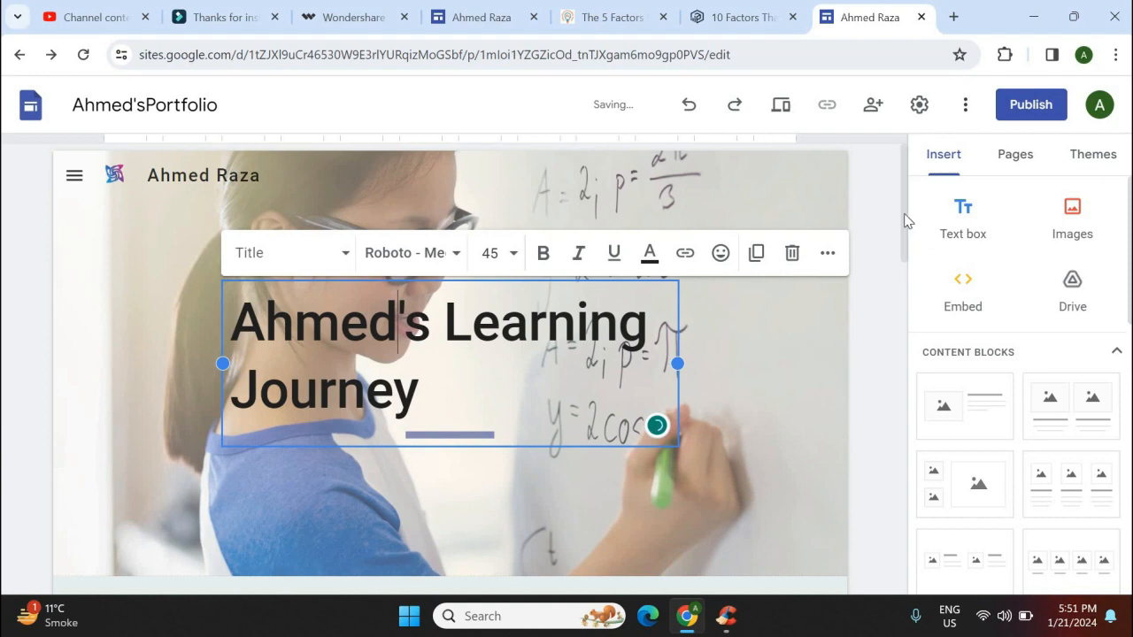
{"action": "scroll", "coordinate": [901, 298], "scroll_direction": "down", "scroll_amount": 3}
{"action": "scroll", "coordinate": [157, 318], "scroll_direction": "up", "scroll_amount": 1}
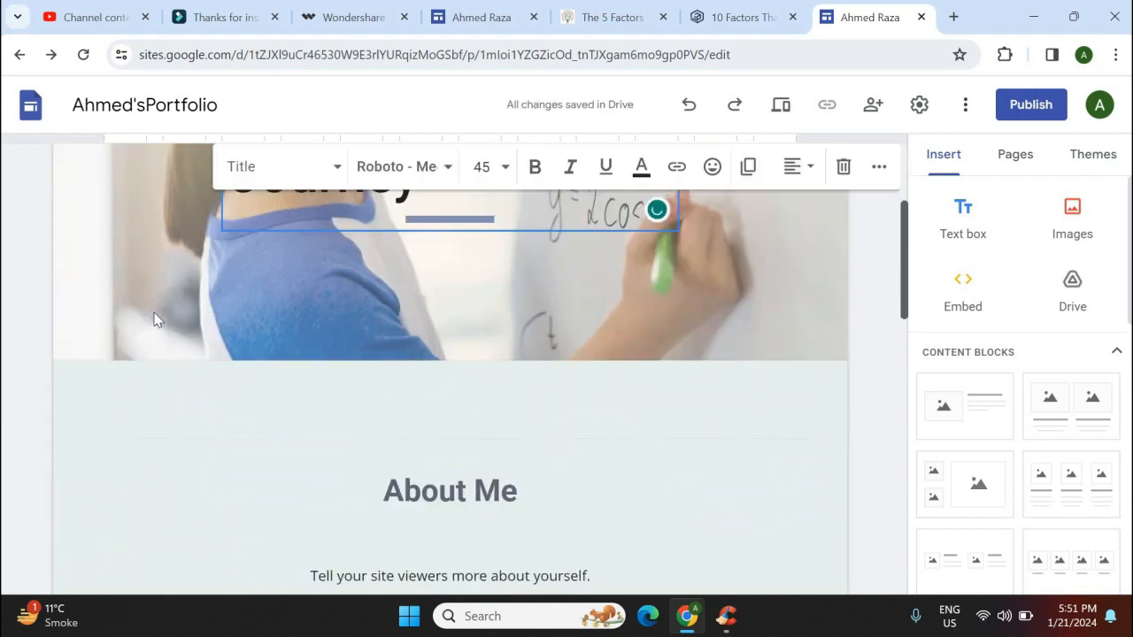
Upload the 'download' forest path photo as the header background image
{"action": "left_click", "coordinate": [126, 334]}
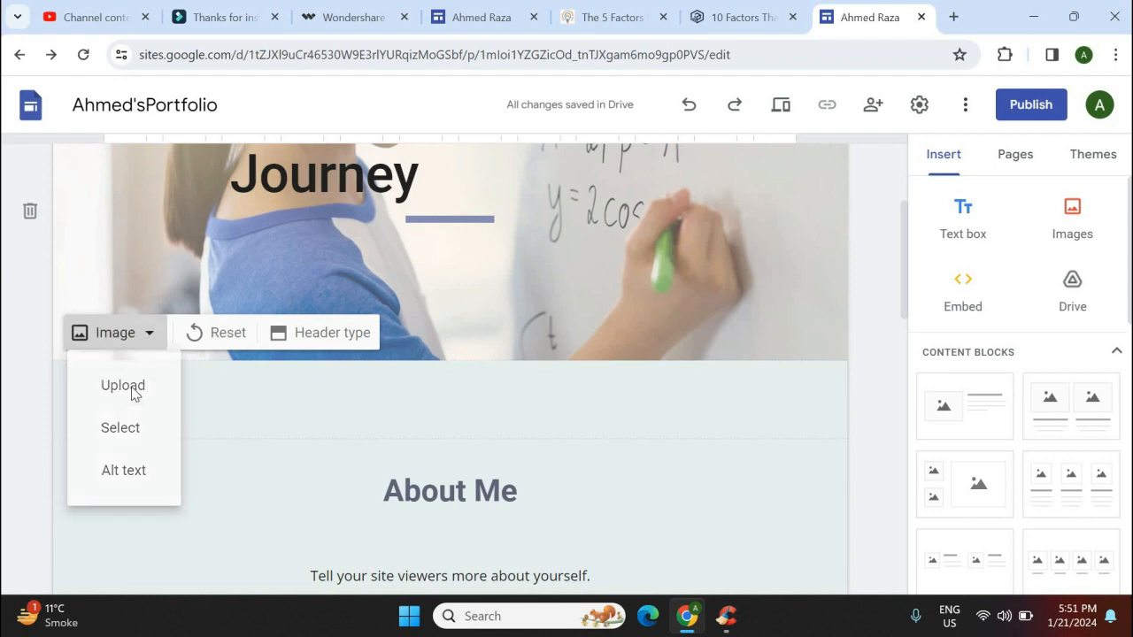
{"action": "left_click", "coordinate": [132, 391]}
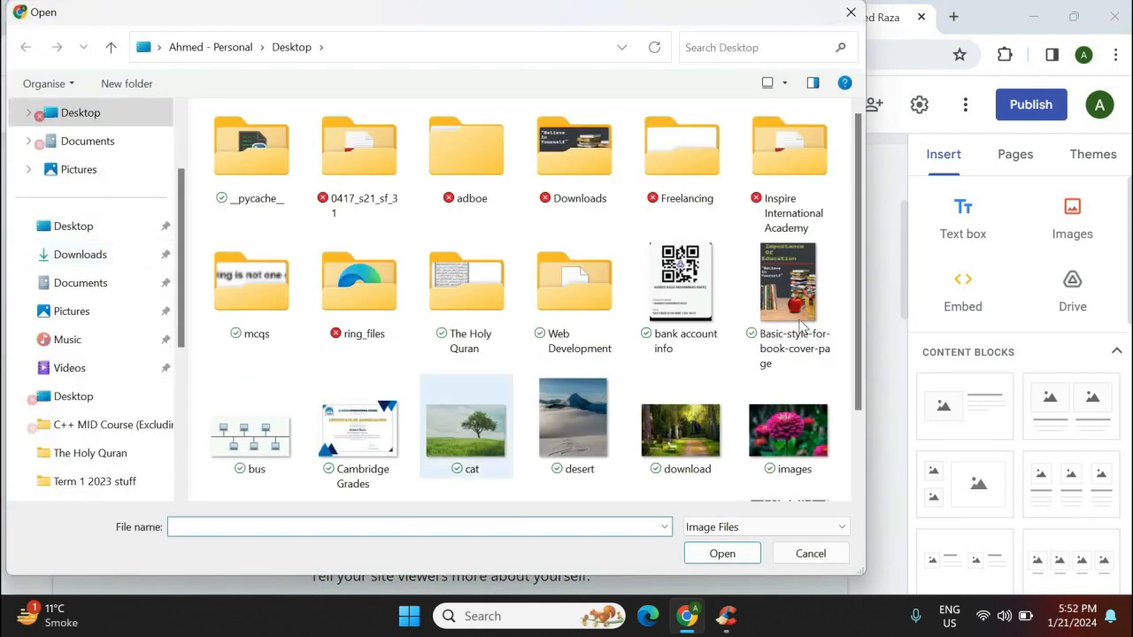
{"action": "scroll", "coordinate": [695, 345], "scroll_direction": "down", "scroll_amount": 1}
{"action": "left_click", "coordinate": [693, 348]}
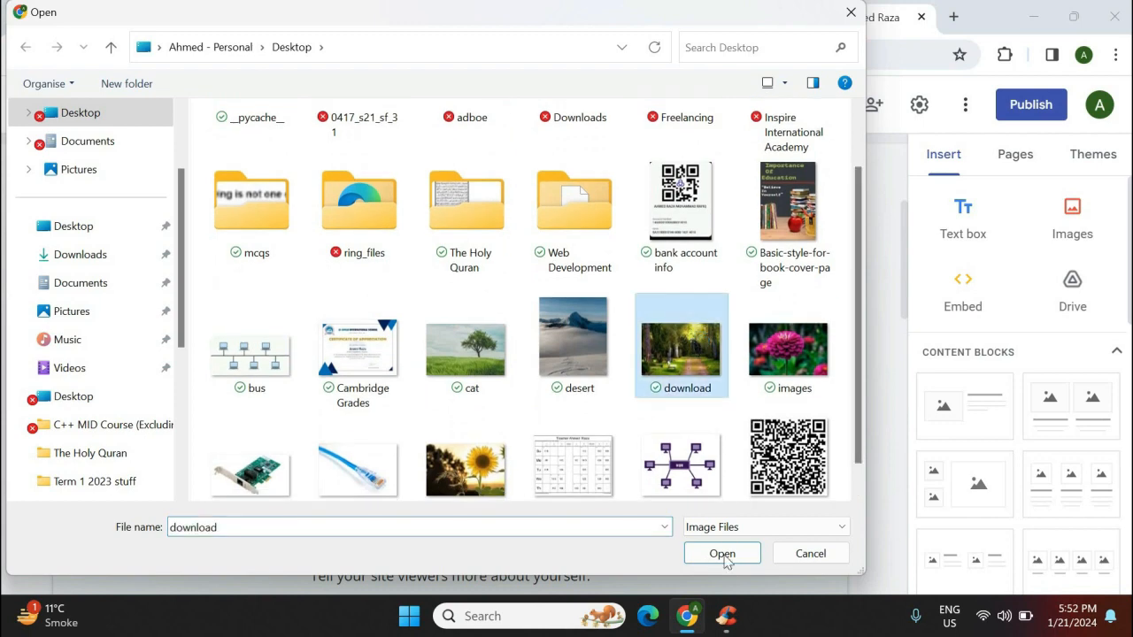
{"action": "left_click", "coordinate": [723, 556]}
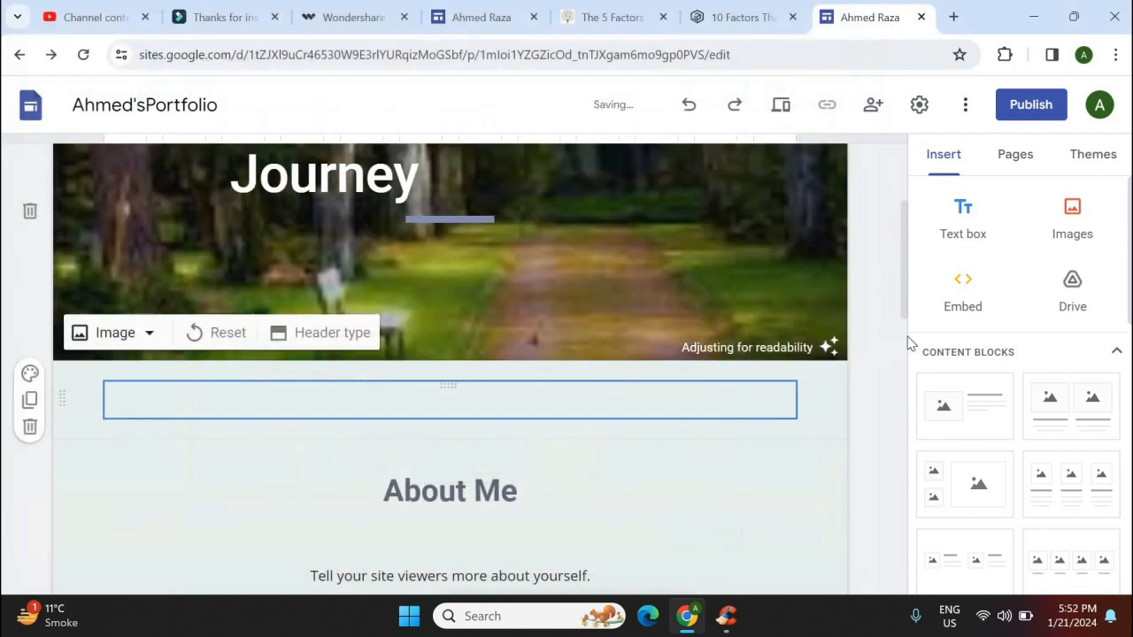
{"action": "scroll", "coordinate": [901, 219], "scroll_direction": "up", "scroll_amount": 3}
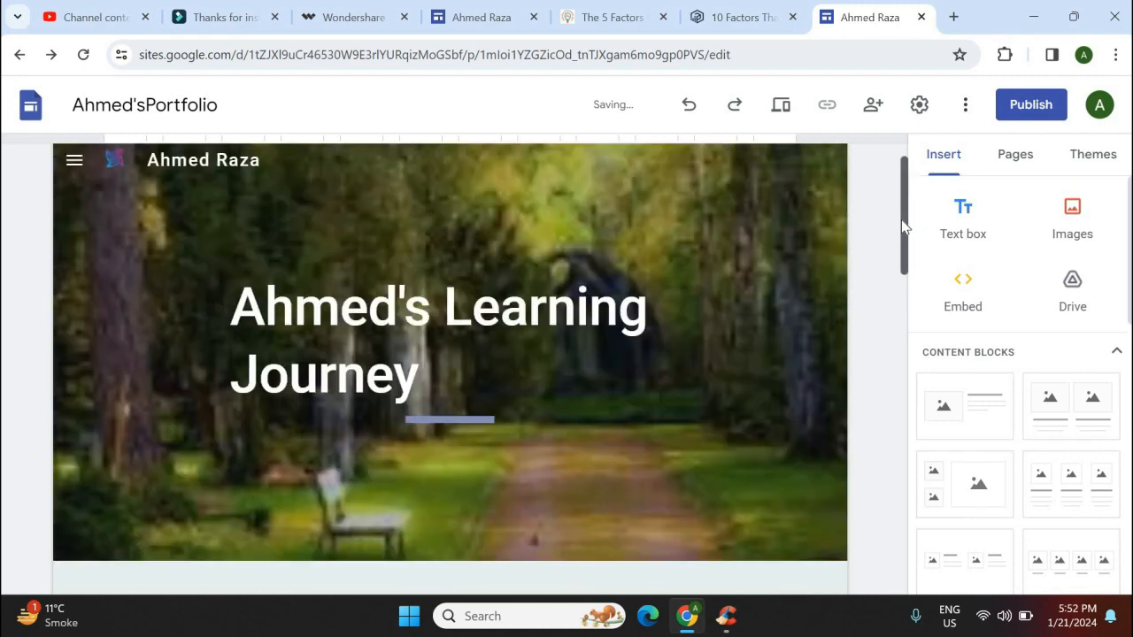
{"action": "scroll", "coordinate": [903, 372], "scroll_direction": "down", "scroll_amount": 5}
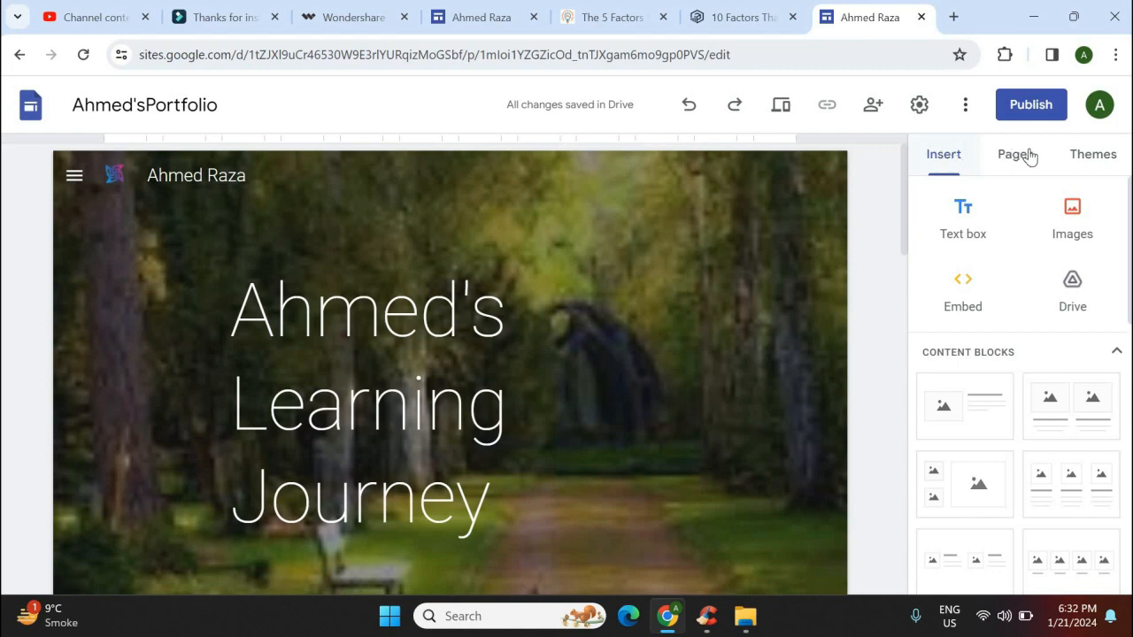
Switch the Level theme card's accent swatch to yellow in the Themes panel
{"action": "left_click", "coordinate": [1101, 157]}
{"action": "left_click_drag", "start_coordinate": [1128, 293], "coordinate": [1132, 407]}
{"action": "scroll", "coordinate": [1131, 405], "scroll_direction": "down", "scroll_amount": 2}
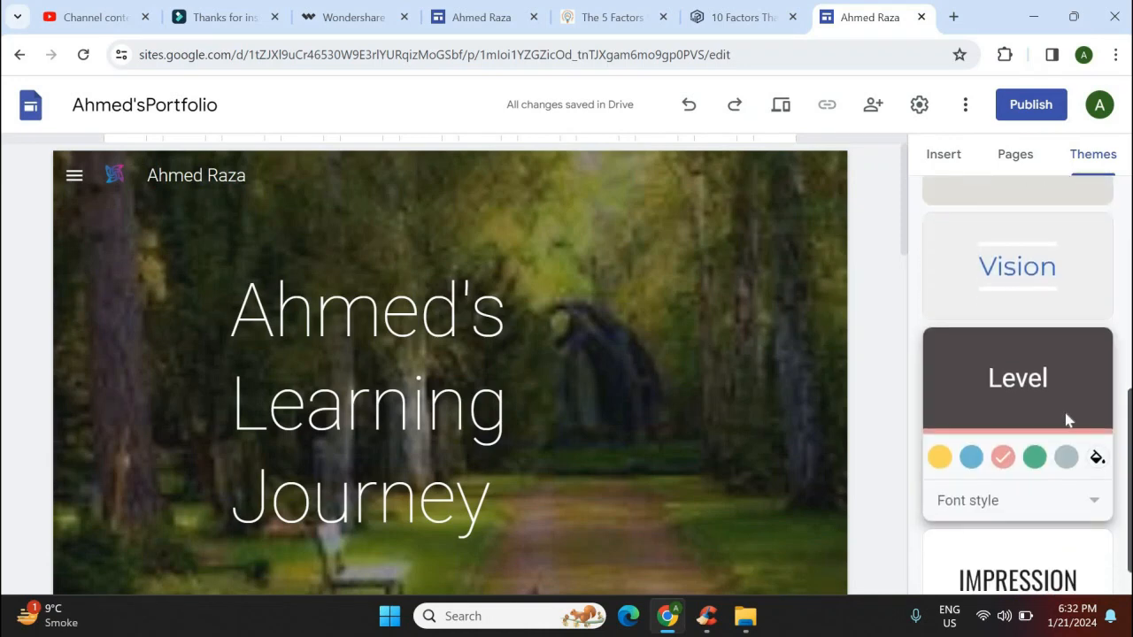
{"action": "left_click", "coordinate": [971, 457]}
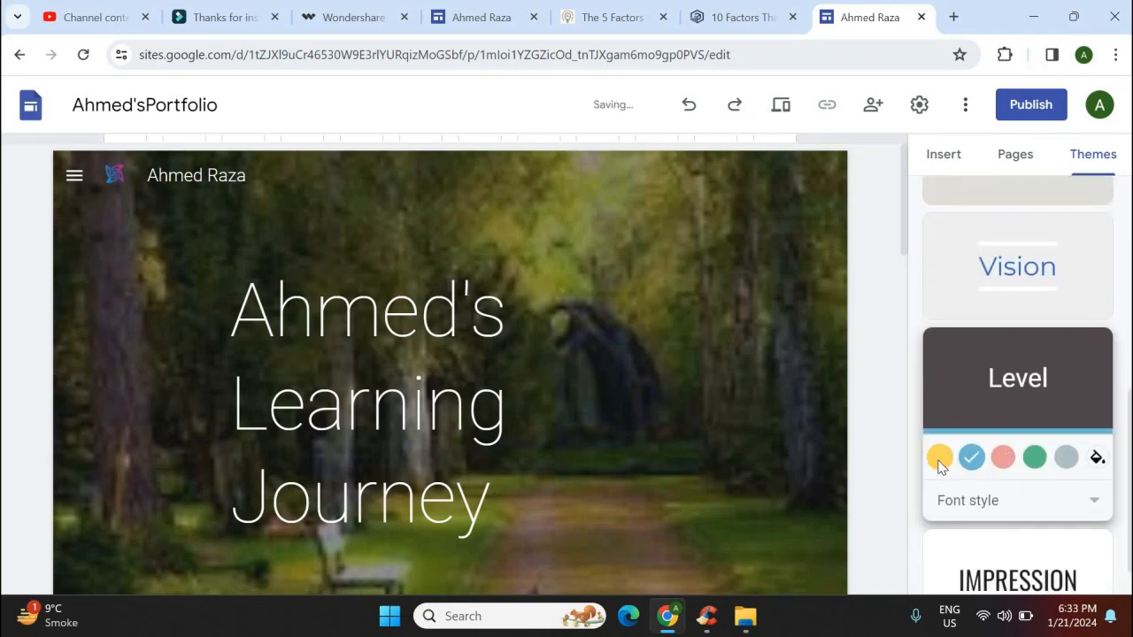
{"action": "left_click", "coordinate": [940, 461]}
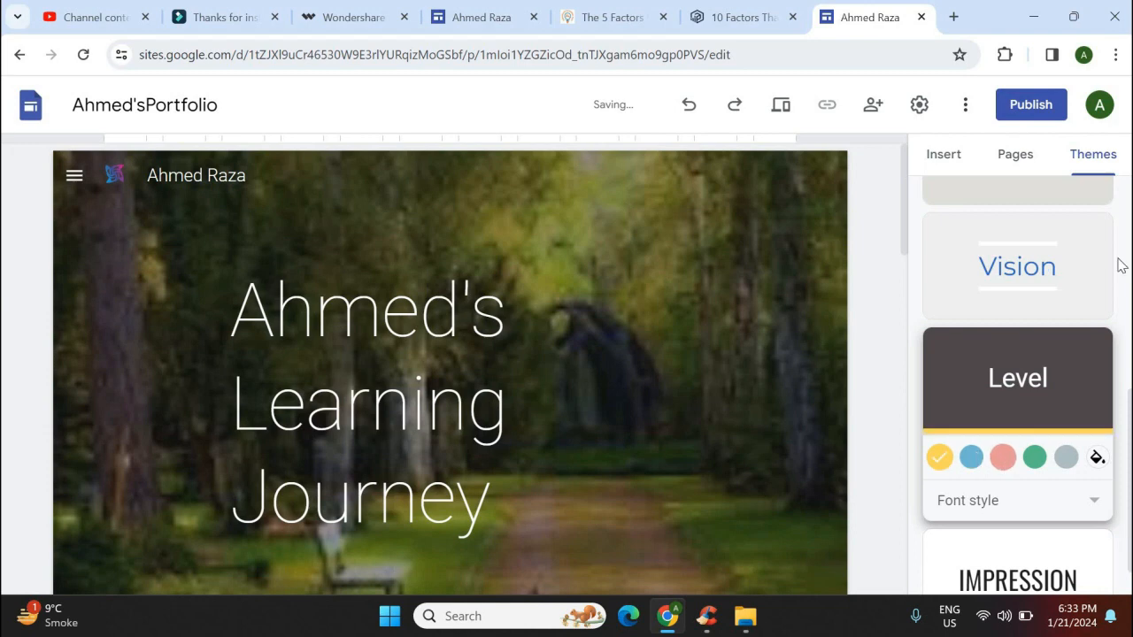
{"action": "scroll", "coordinate": [1113, 266], "scroll_direction": "up", "scroll_amount": 5}
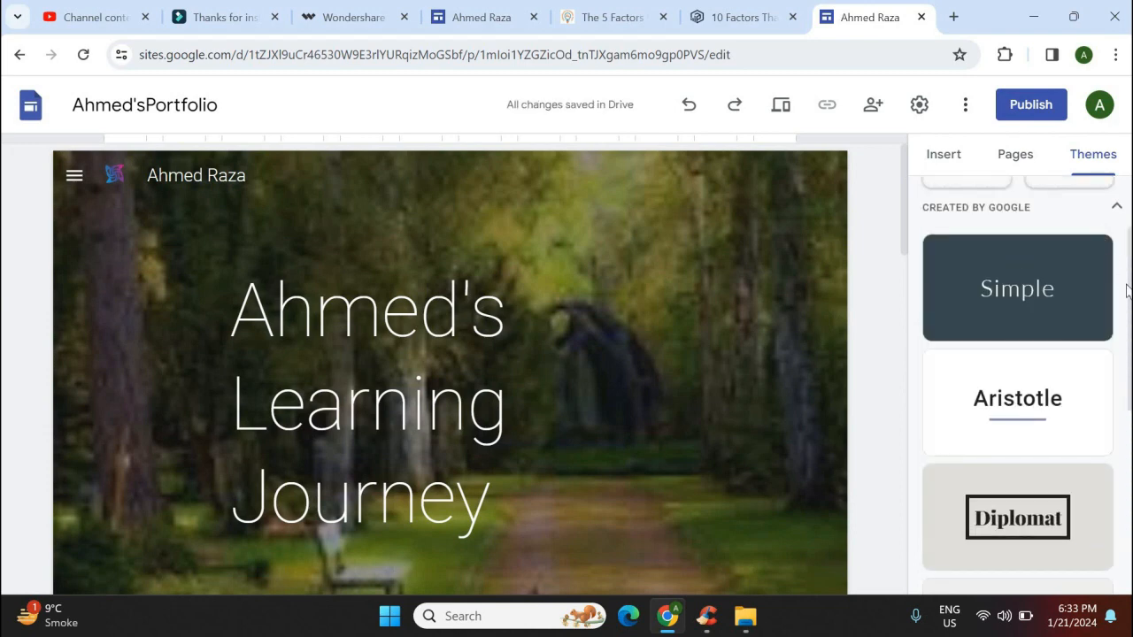
{"action": "scroll", "coordinate": [1129, 223], "scroll_direction": "up", "scroll_amount": 1}
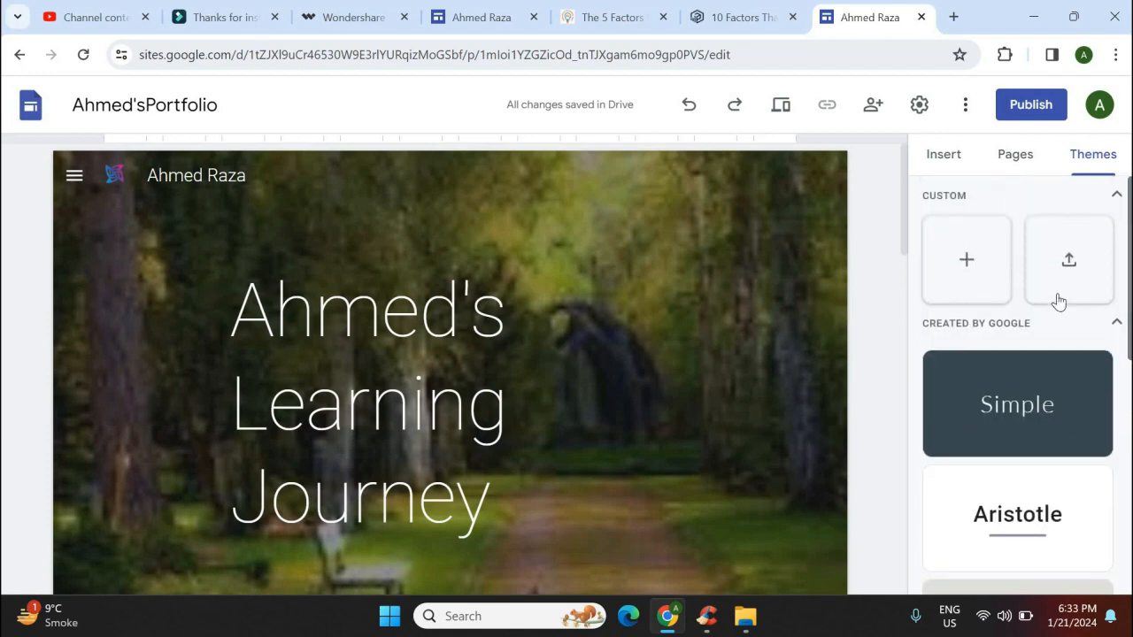
{"action": "left_click", "coordinate": [1070, 264]}
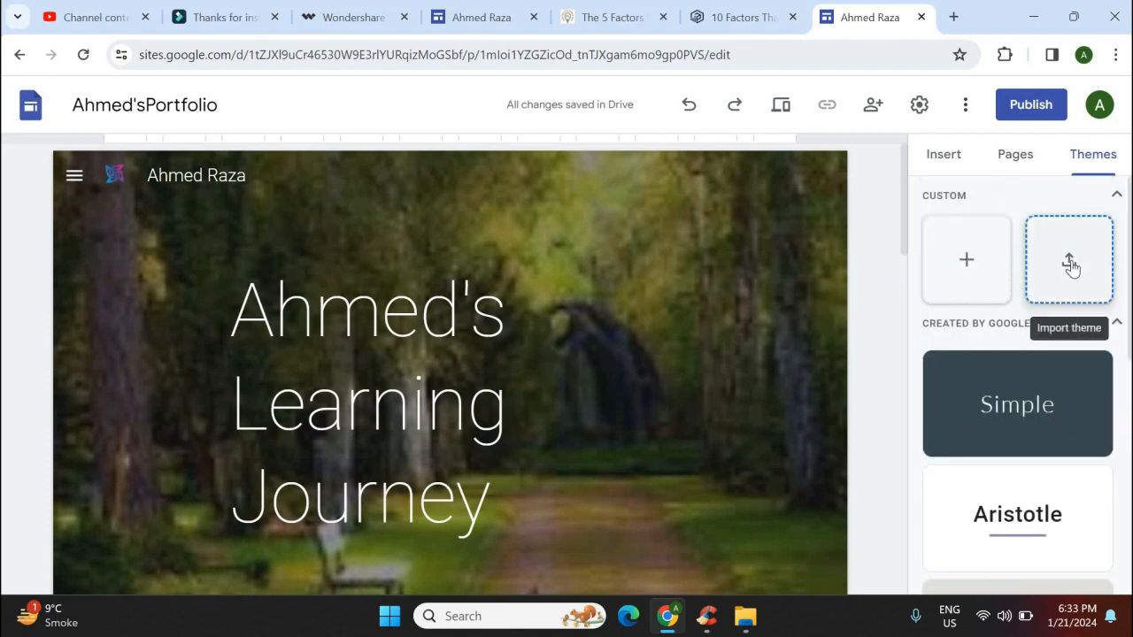
Duplicate the Home page and name the copy Subjects
{"action": "left_click", "coordinate": [1024, 161]}
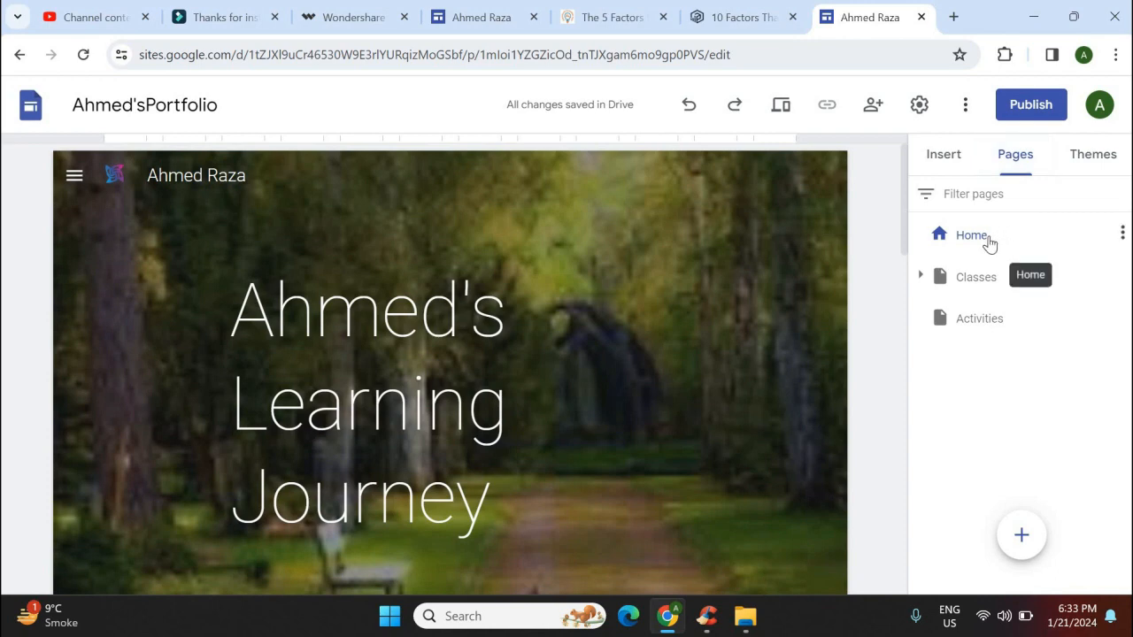
{"action": "left_click", "coordinate": [1122, 235]}
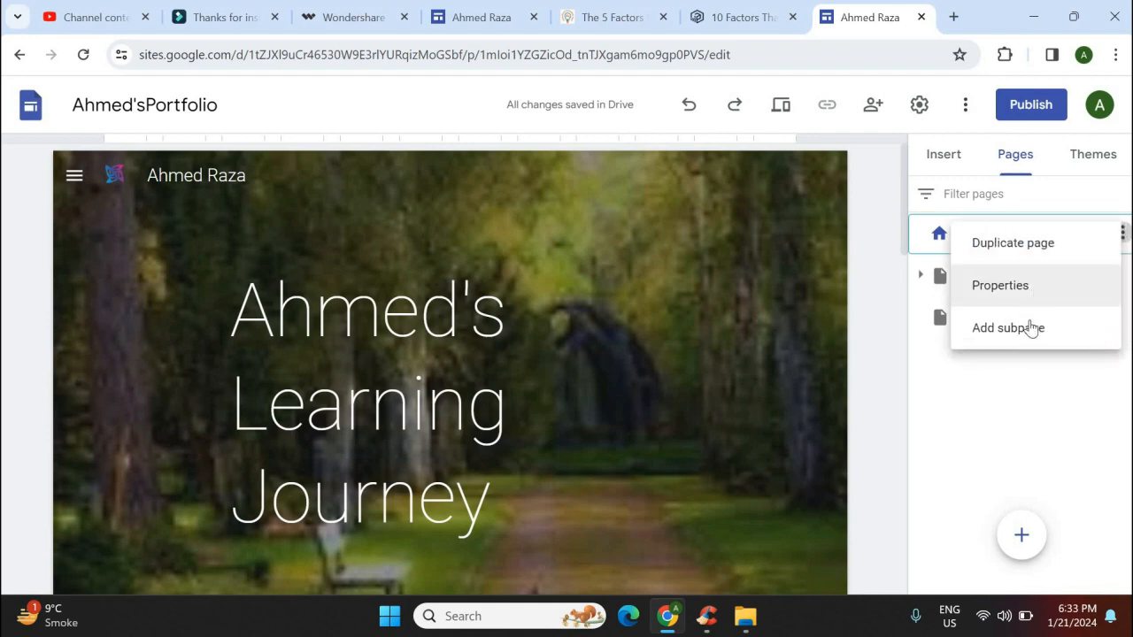
{"action": "left_click", "coordinate": [1060, 252]}
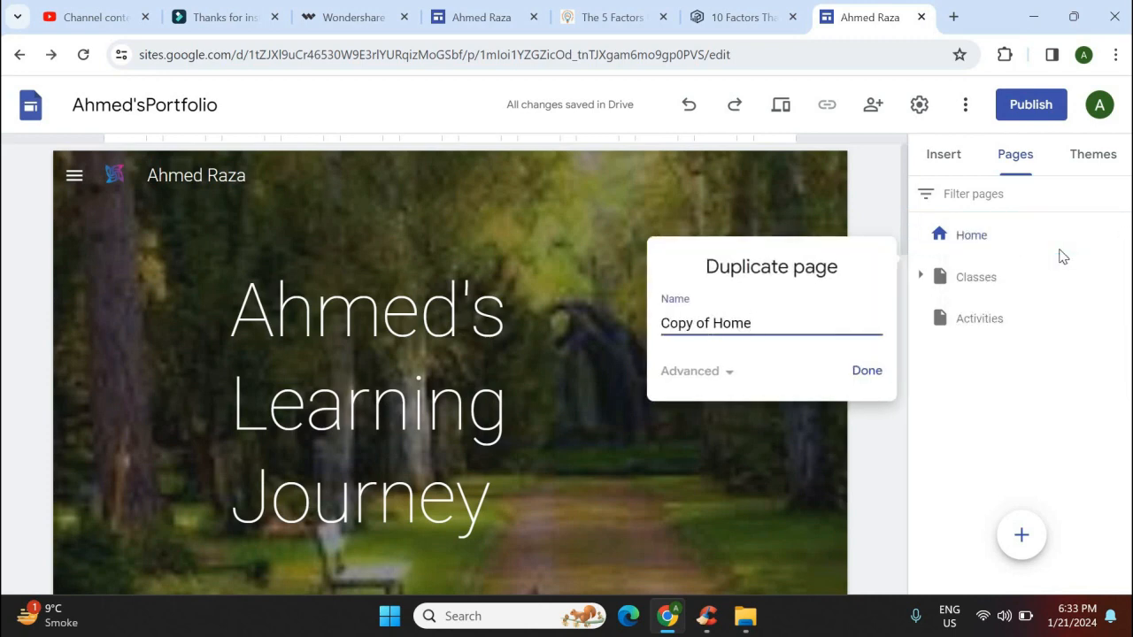
{"action": "key", "text": "BackSpace"}
{"action": "key", "text": "BackSpace"}
{"action": "key", "text": "BackSpace"}
{"action": "key", "text": "BackSpace"}
{"action": "key", "text": "BackSpace"}
{"action": "key", "text": "BackSpace"}
{"action": "key", "text": "BackSpace"}
{"action": "key", "text": "BackSpace"}
{"action": "key", "text": "BackSpace"}
{"action": "key", "text": "BackSpace"}
{"action": "key", "text": "BackSpace"}
{"action": "type", "text": "Subjects"}
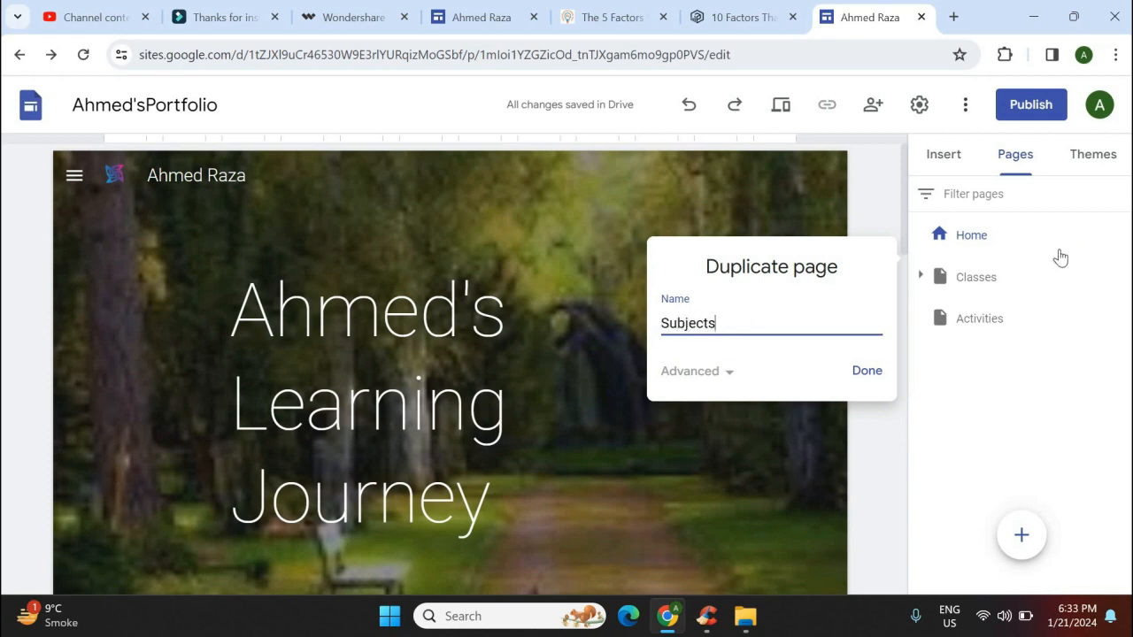
{"action": "key", "text": "Return"}
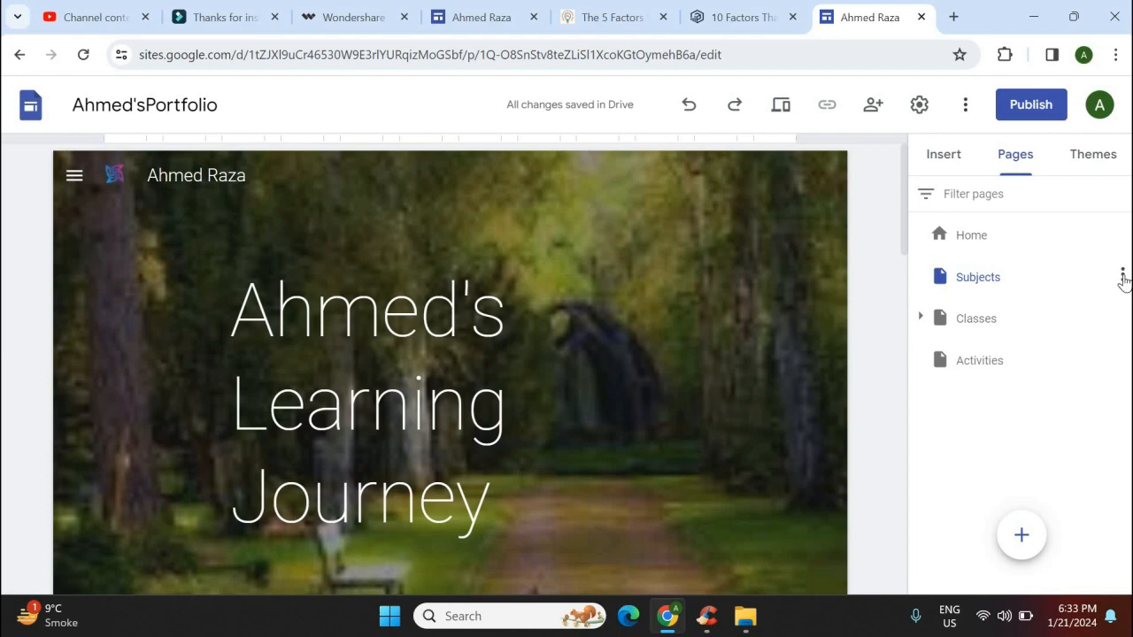
{"action": "left_click", "coordinate": [1123, 276]}
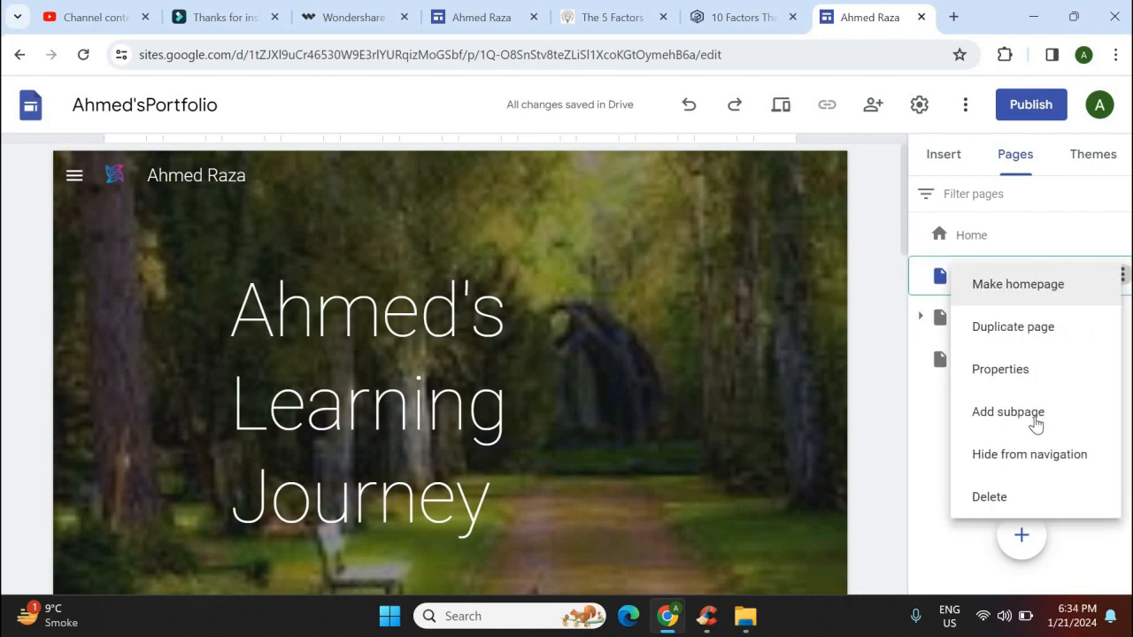
Create the ICT, Chem and Phy subpages beneath Subjects
{"action": "left_click", "coordinate": [1035, 418]}
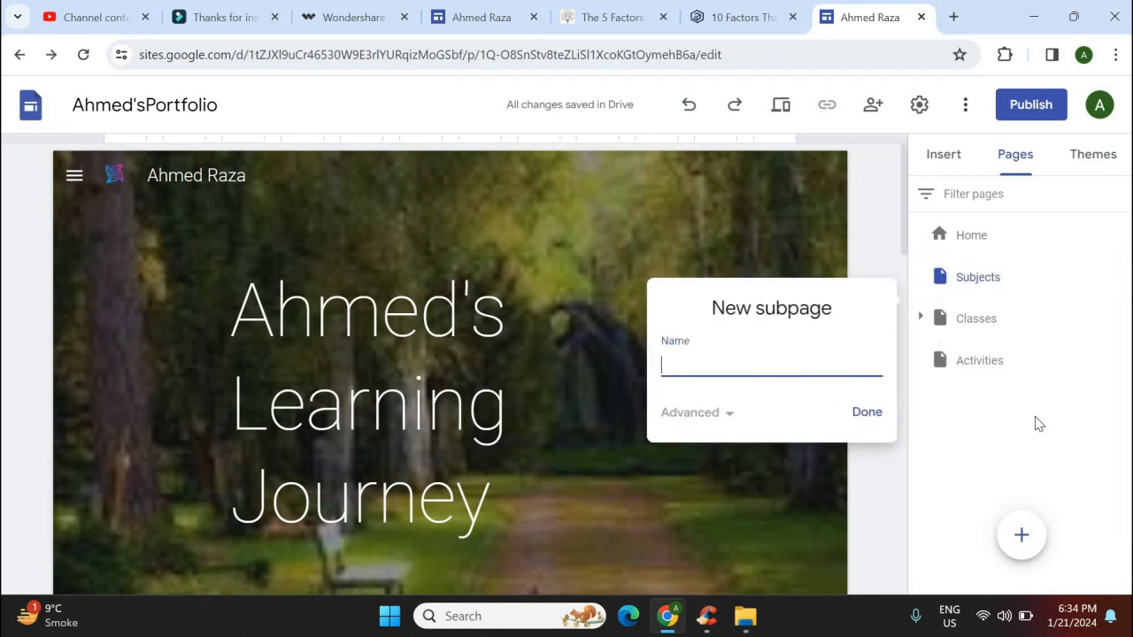
{"action": "type", "text": "ICT"}
{"action": "left_click", "coordinate": [866, 412]}
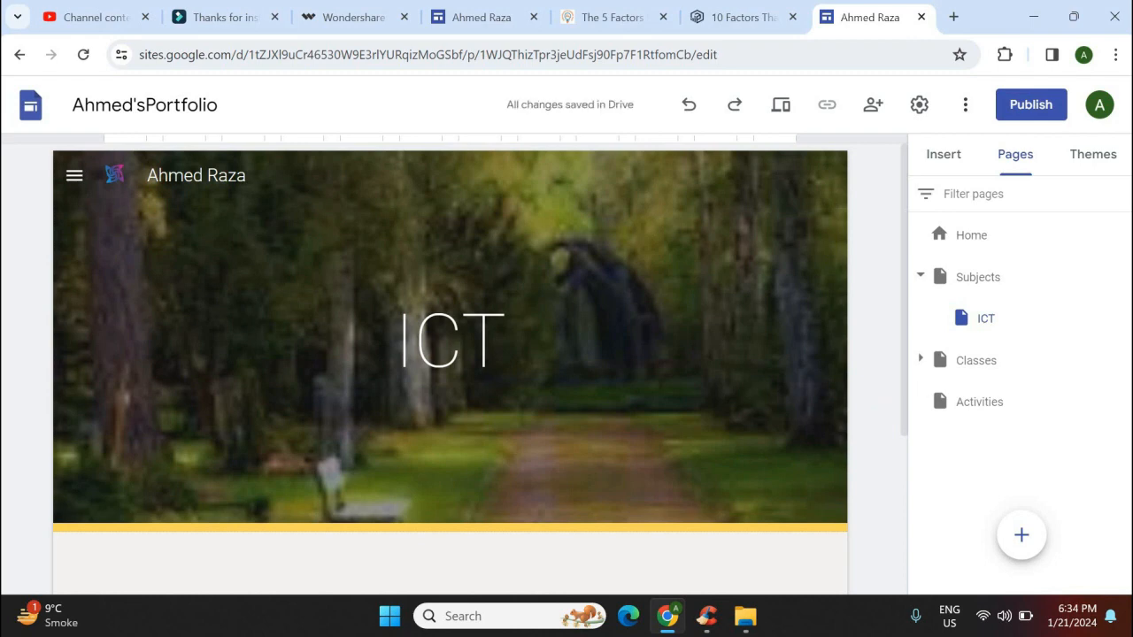
{"action": "left_click", "coordinate": [1123, 275]}
{"action": "left_click", "coordinate": [1047, 410]}
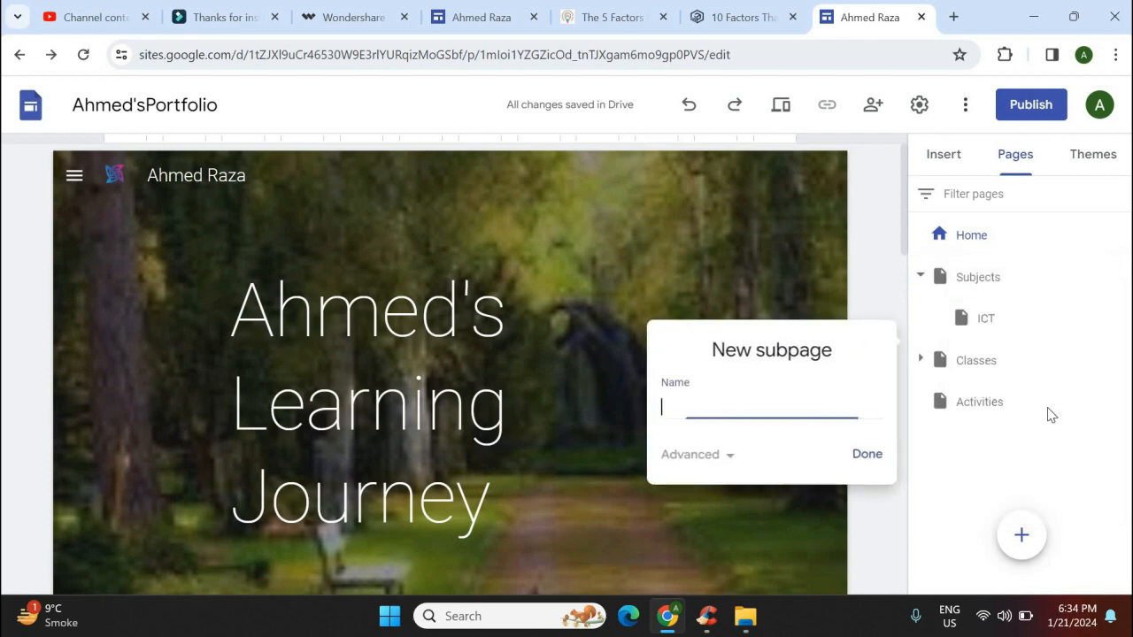
{"action": "type", "text": "Ce"}
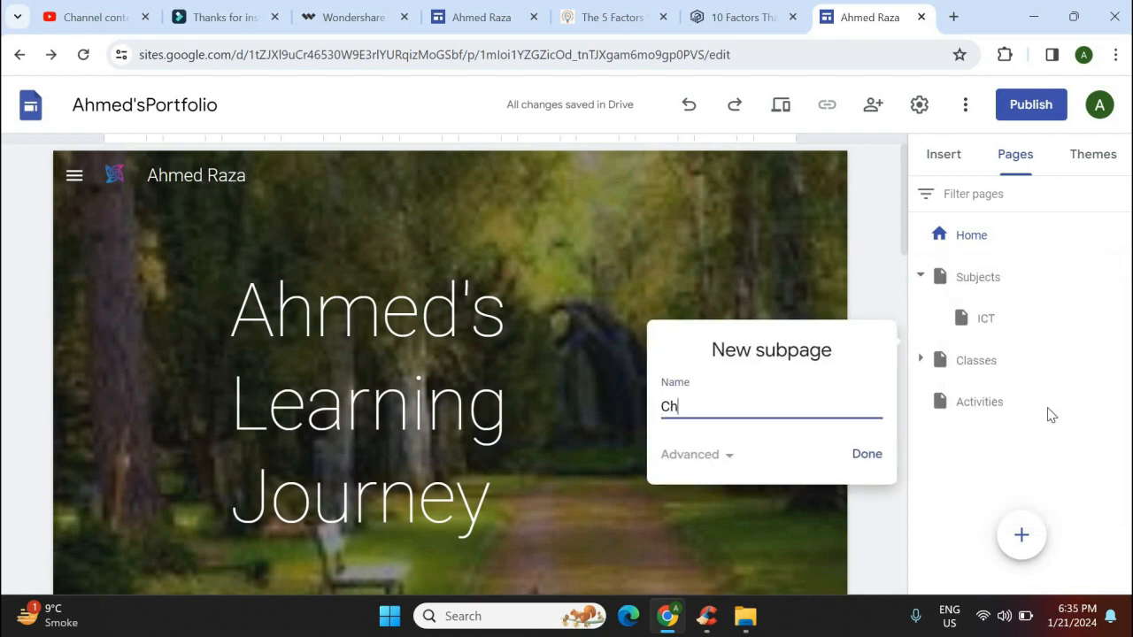
{"action": "type", "text": "em"}
{"action": "left_click", "coordinate": [862, 457]}
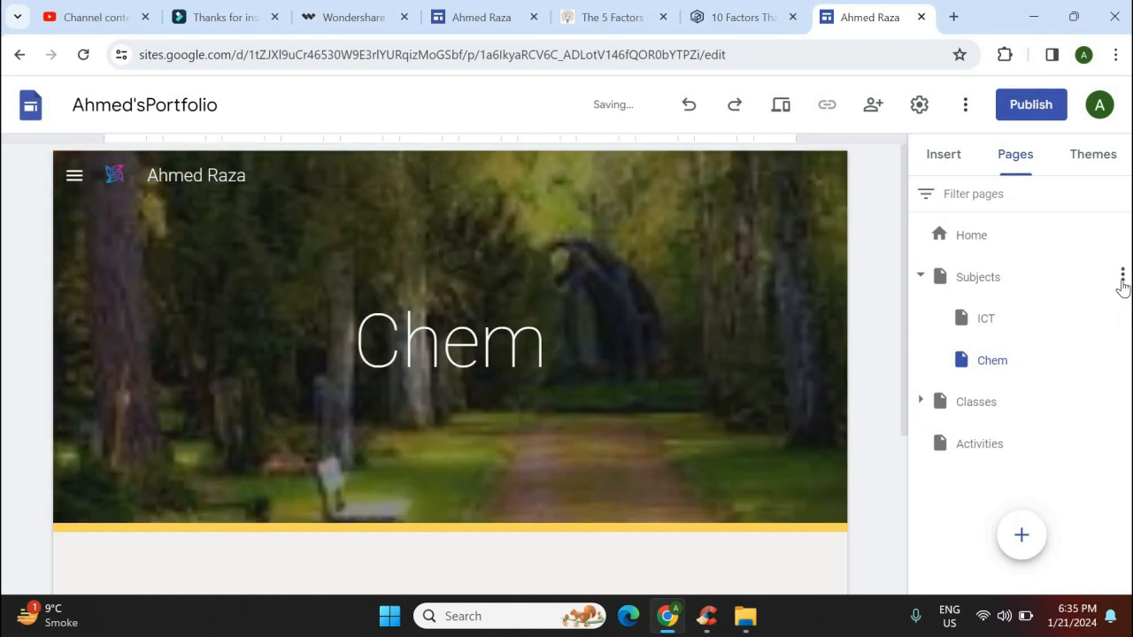
{"action": "left_click", "coordinate": [1121, 277]}
{"action": "left_click", "coordinate": [1028, 413]}
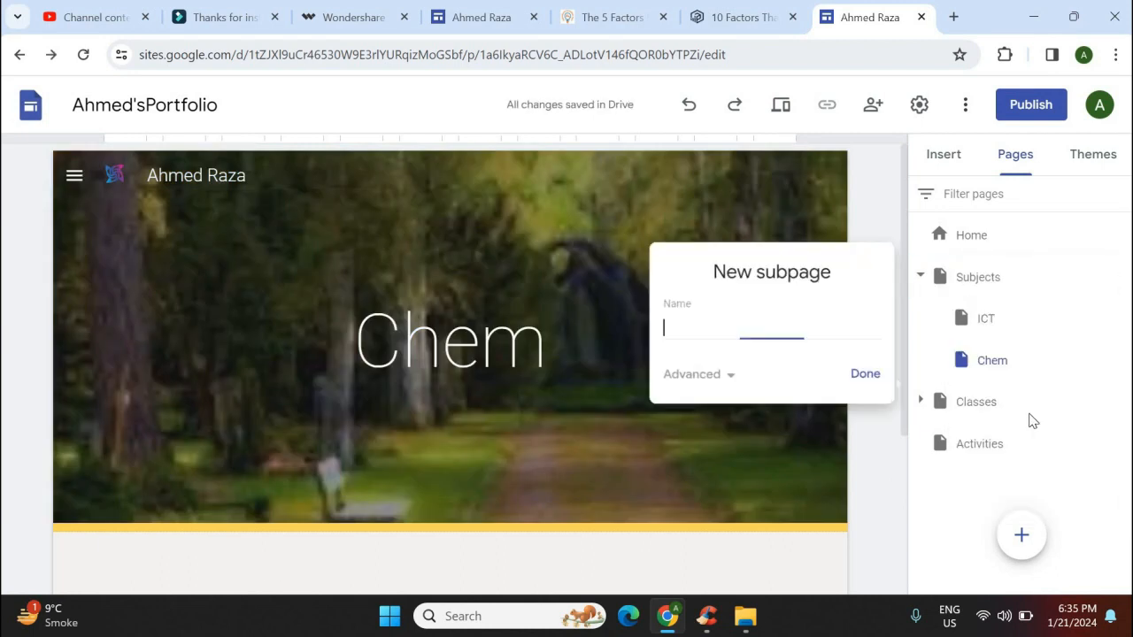
{"action": "type", "text": "O"}
{"action": "key", "text": "BackSpace"}
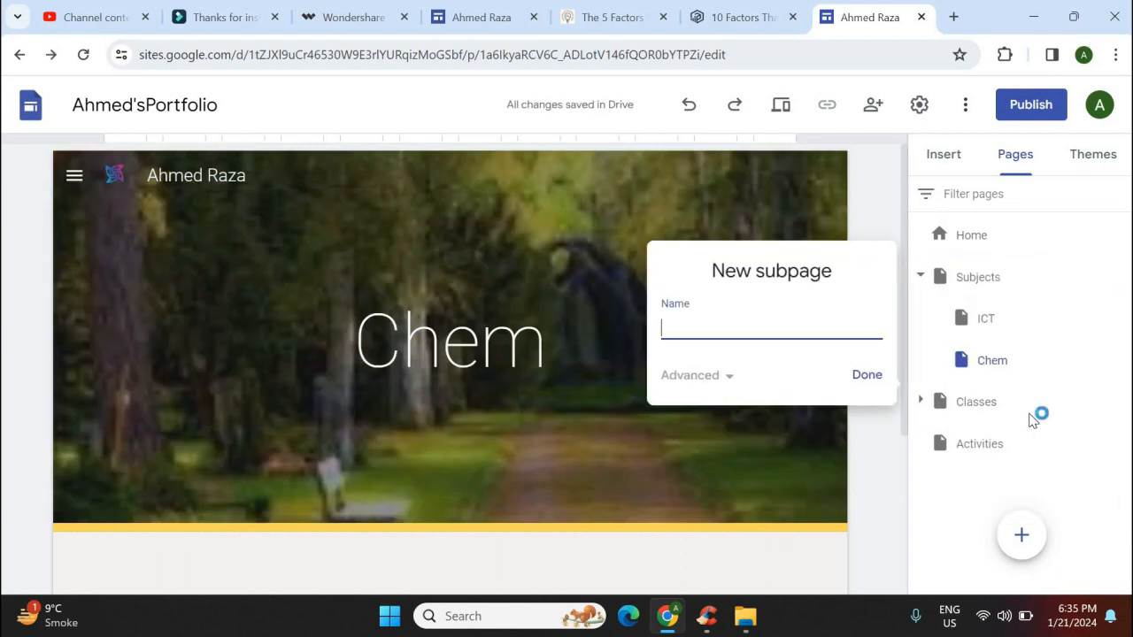
{"action": "type", "text": "Pg"}
{"action": "type", "text": "hy"}
{"action": "key", "text": "Return"}
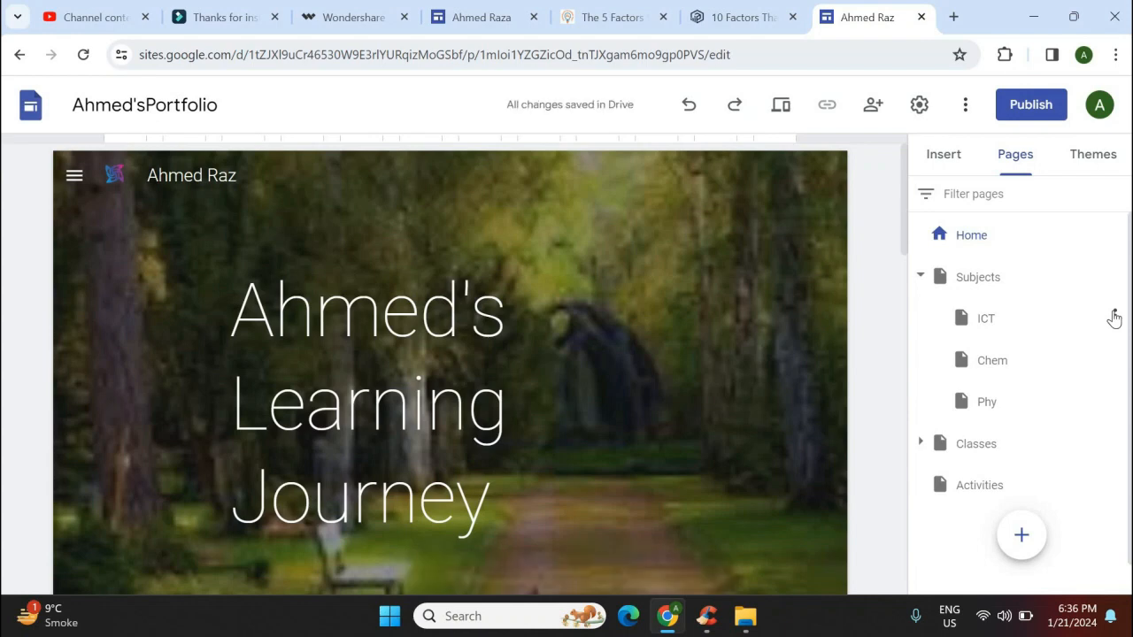
Add Presentations and Worksheets subpages under ICT
{"action": "left_click", "coordinate": [1113, 317]}
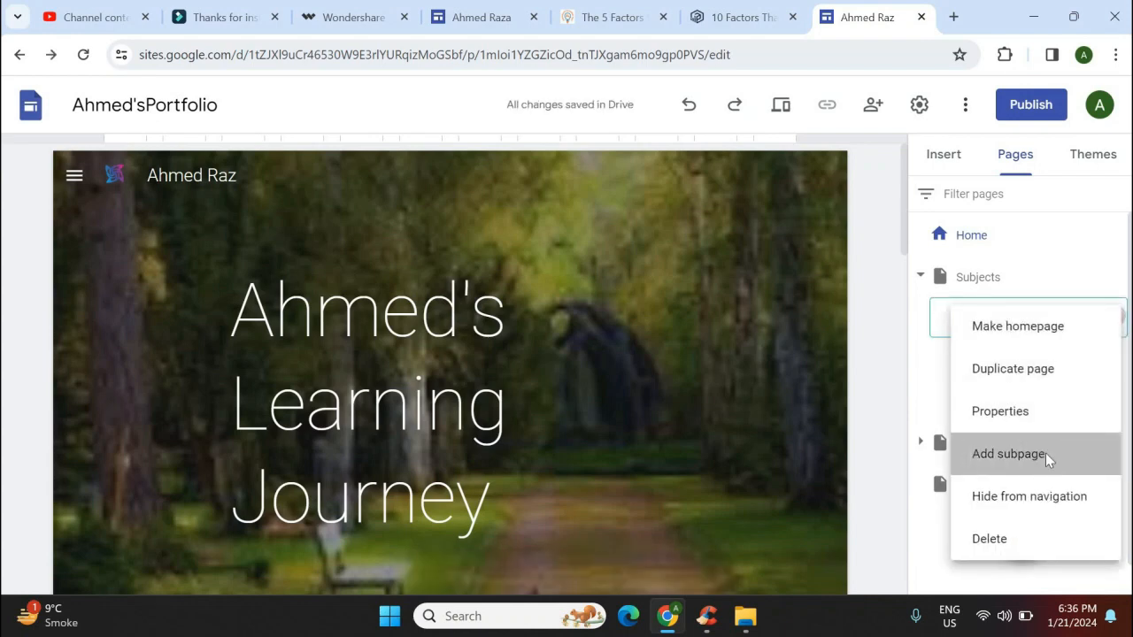
{"action": "left_click", "coordinate": [1045, 454]}
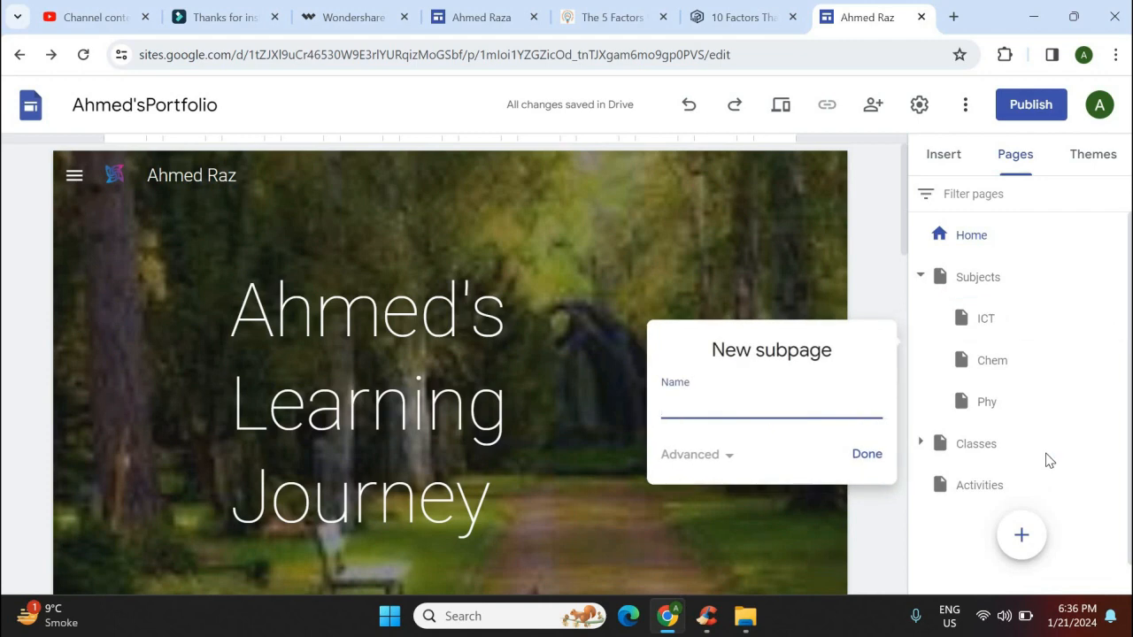
{"action": "type", "text": "Presents"}
{"action": "type", "text": "ations"}
{"action": "key", "text": "Return"}
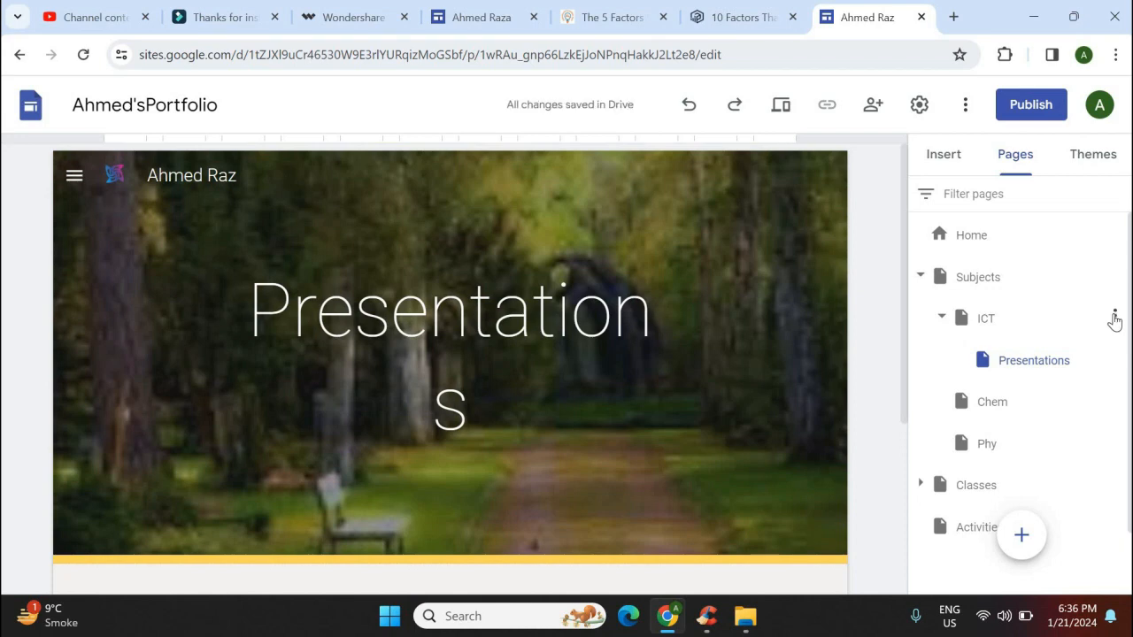
{"action": "left_click", "coordinate": [1114, 319]}
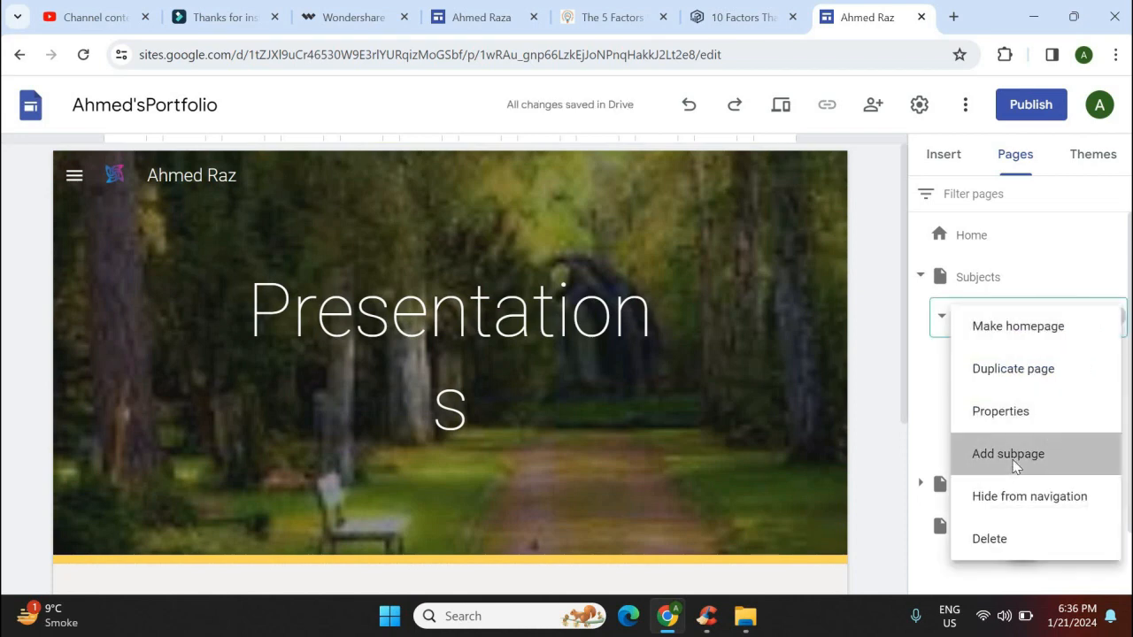
{"action": "left_click", "coordinate": [1015, 466]}
{"action": "type", "text": "Wi"}
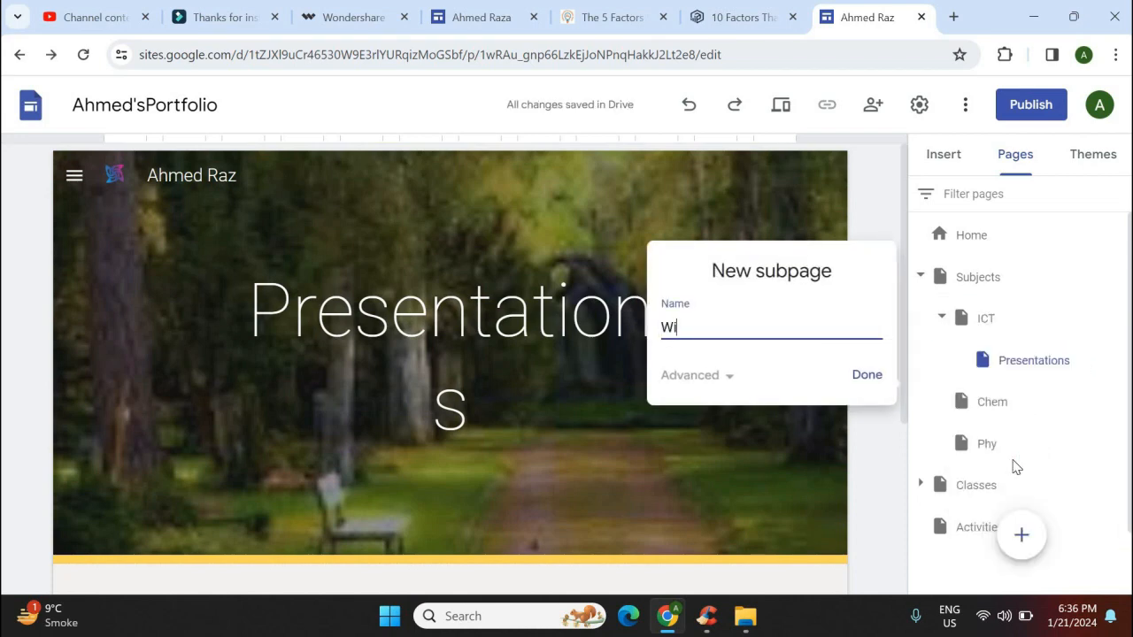
{"action": "type", "text": "rksheets"}
{"action": "key", "text": "Return"}
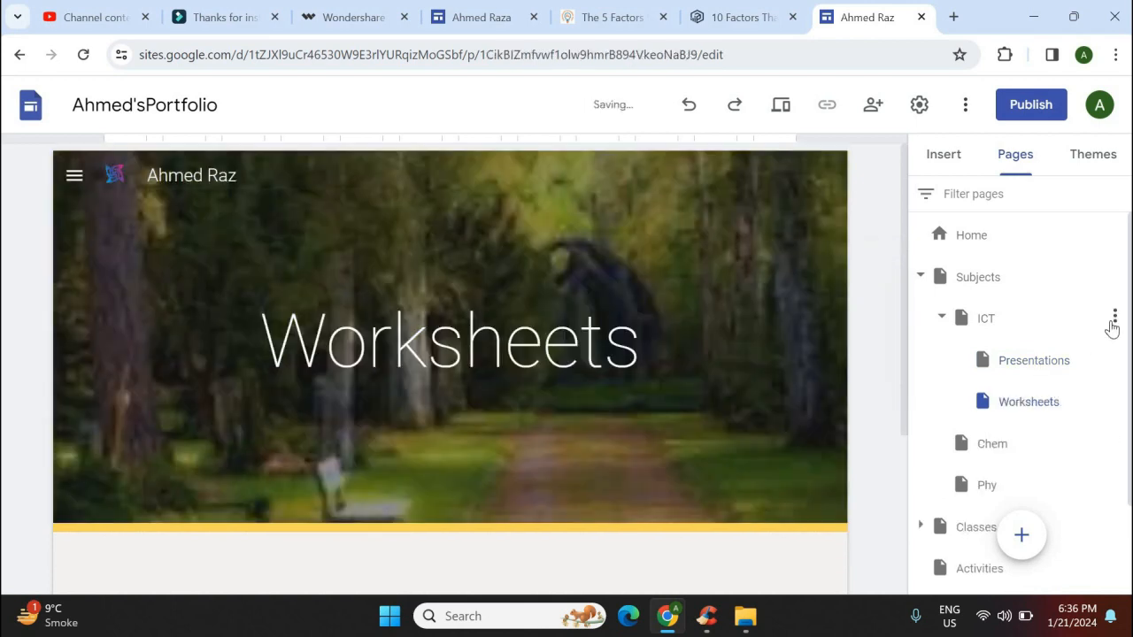
Add Assignments and Projects subpages under ICT
{"action": "left_click", "coordinate": [1113, 319]}
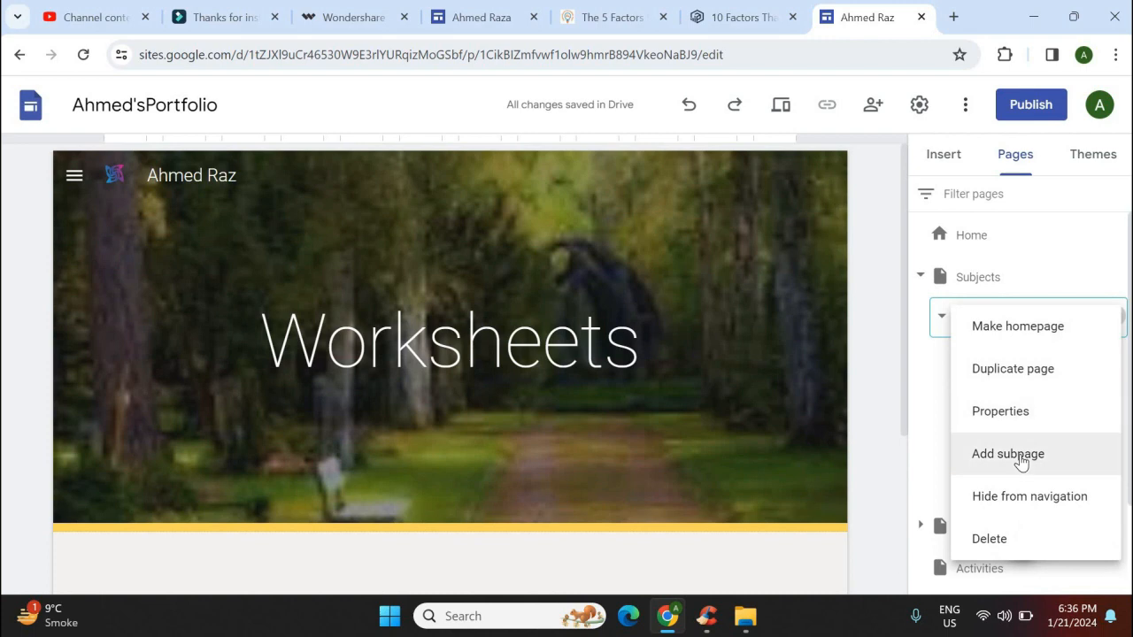
{"action": "left_click", "coordinate": [1020, 454]}
{"action": "type", "text": "As"}
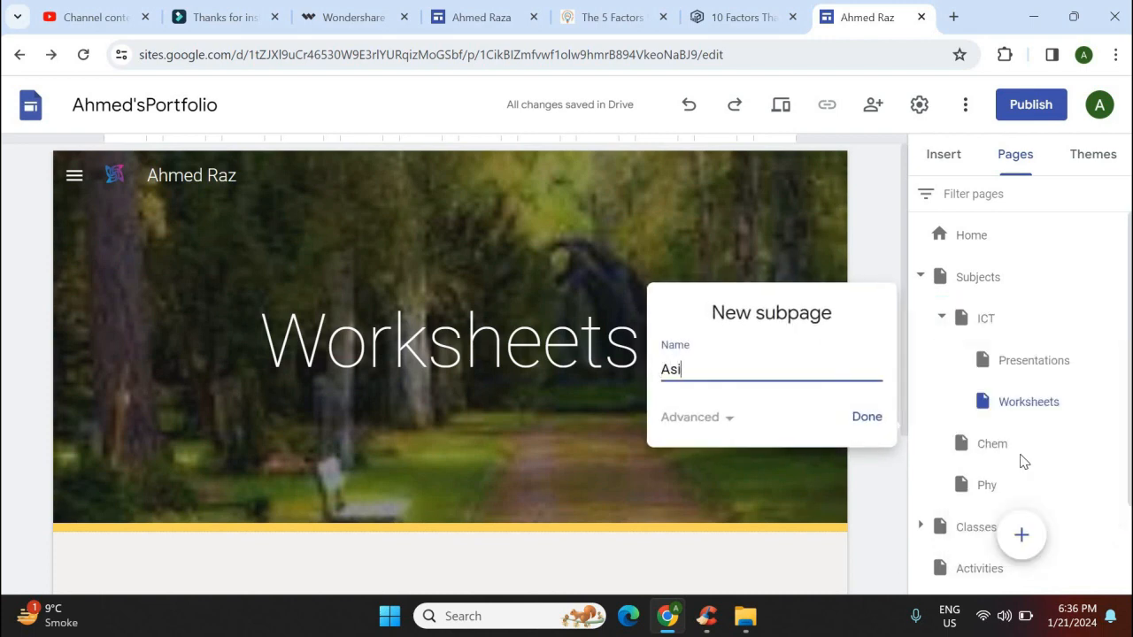
{"action": "type", "text": "signments"}
{"action": "key", "text": "Return"}
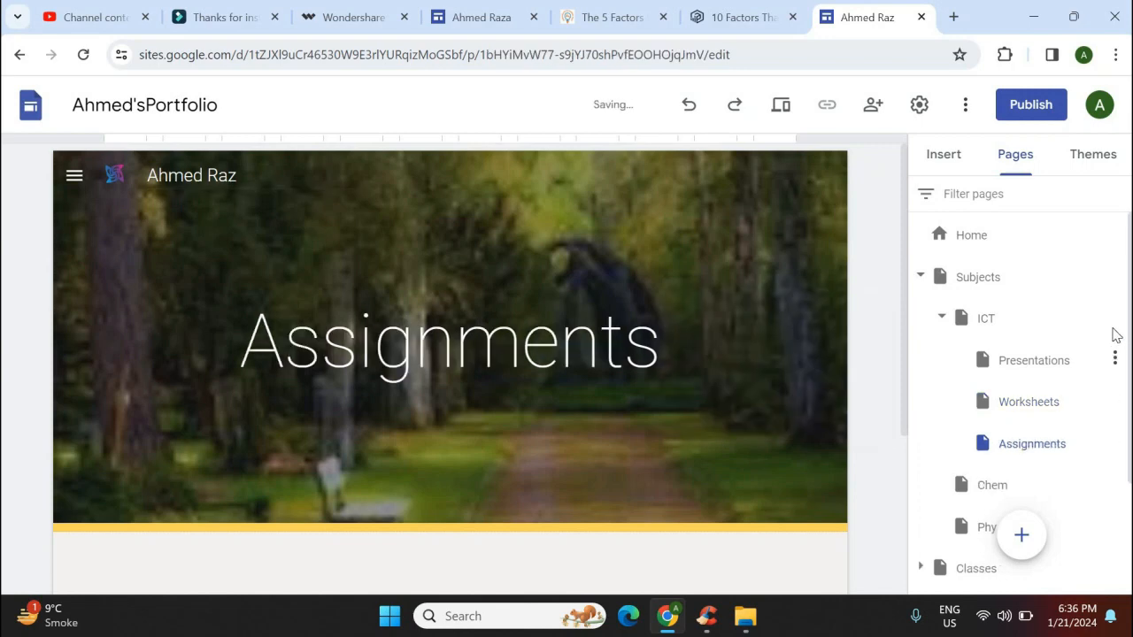
{"action": "left_click", "coordinate": [1114, 318]}
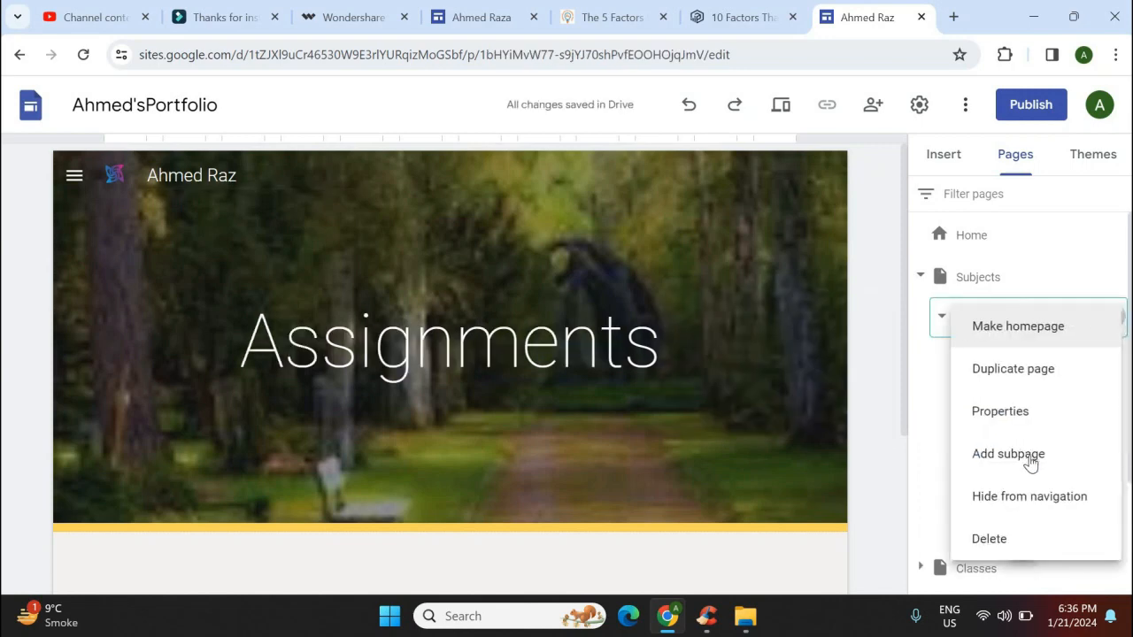
{"action": "left_click", "coordinate": [1029, 455]}
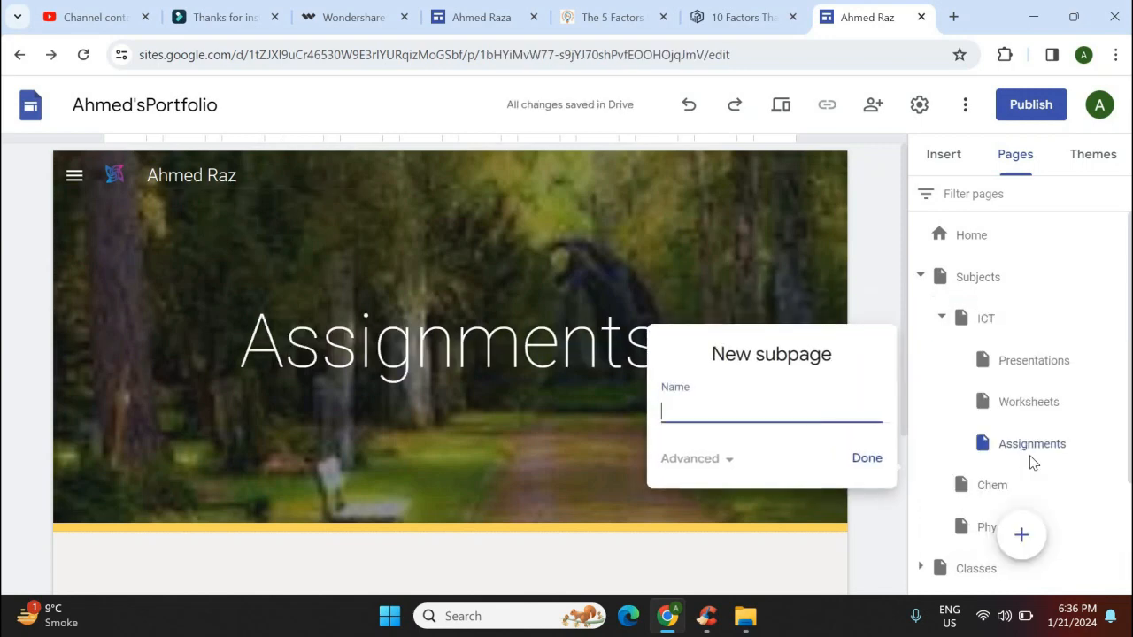
{"action": "type", "text": "Projc"}
{"action": "type", "text": "cts"}
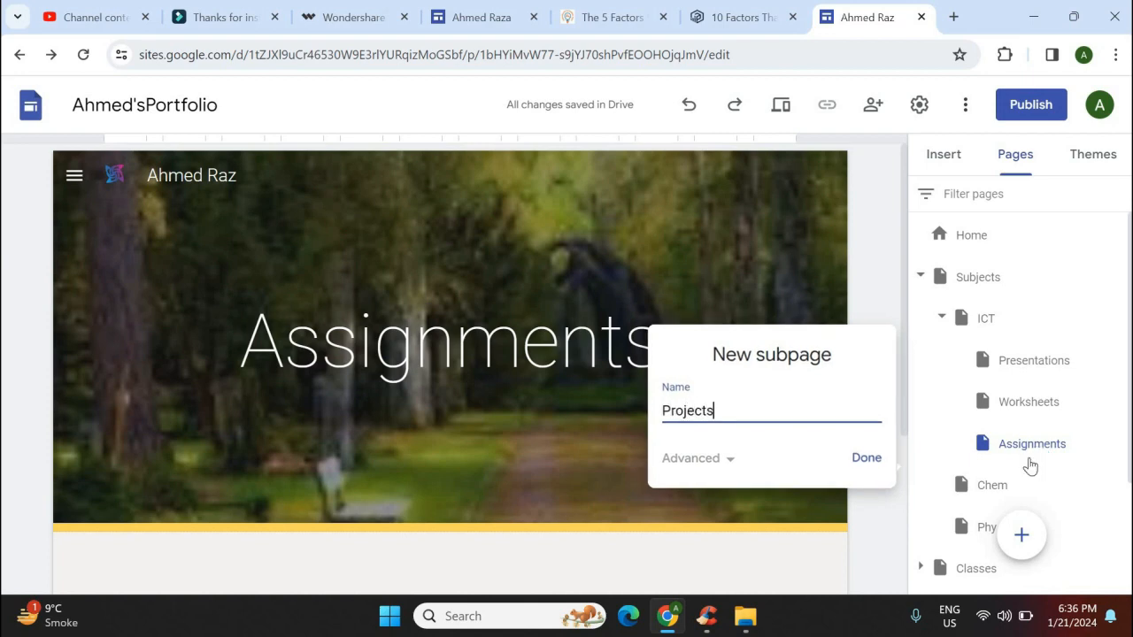
{"action": "key", "text": "Return"}
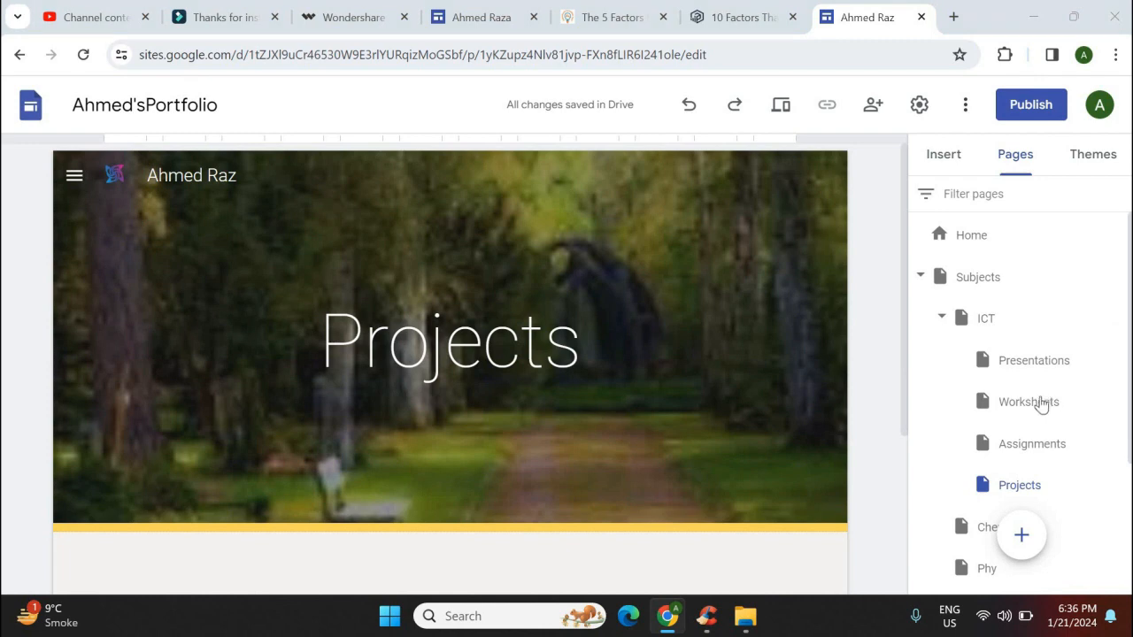
Go through the Pages tree to ICT > Worksheets and open it in the editor
{"action": "left_click", "coordinate": [1062, 402]}
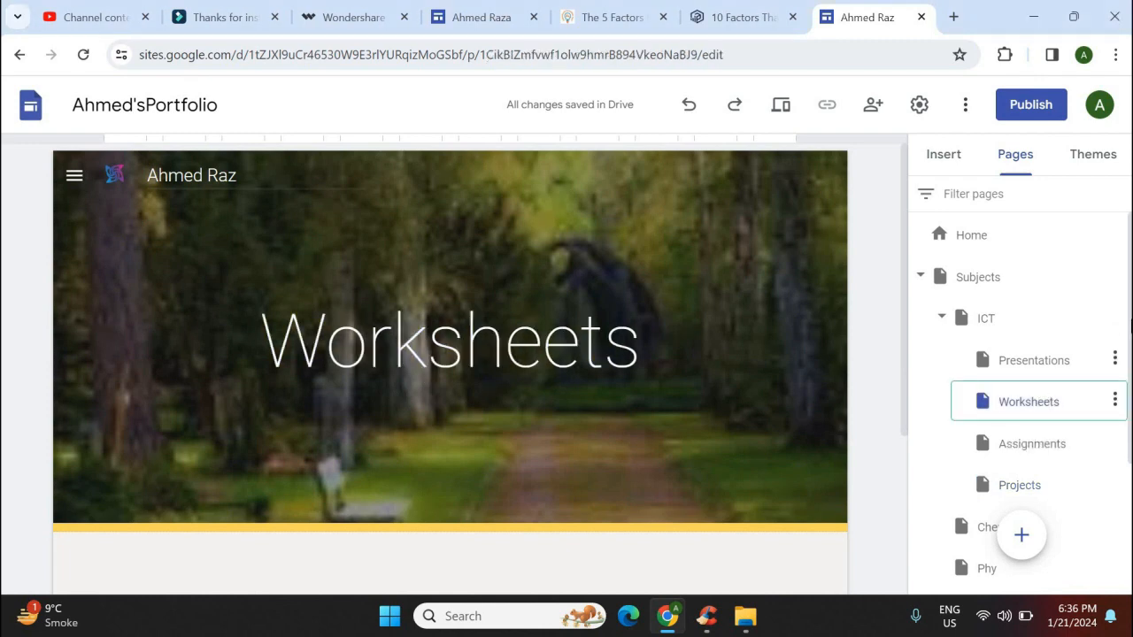
{"action": "left_click_drag", "start_coordinate": [1126, 523], "coordinate": [1124, 418]}
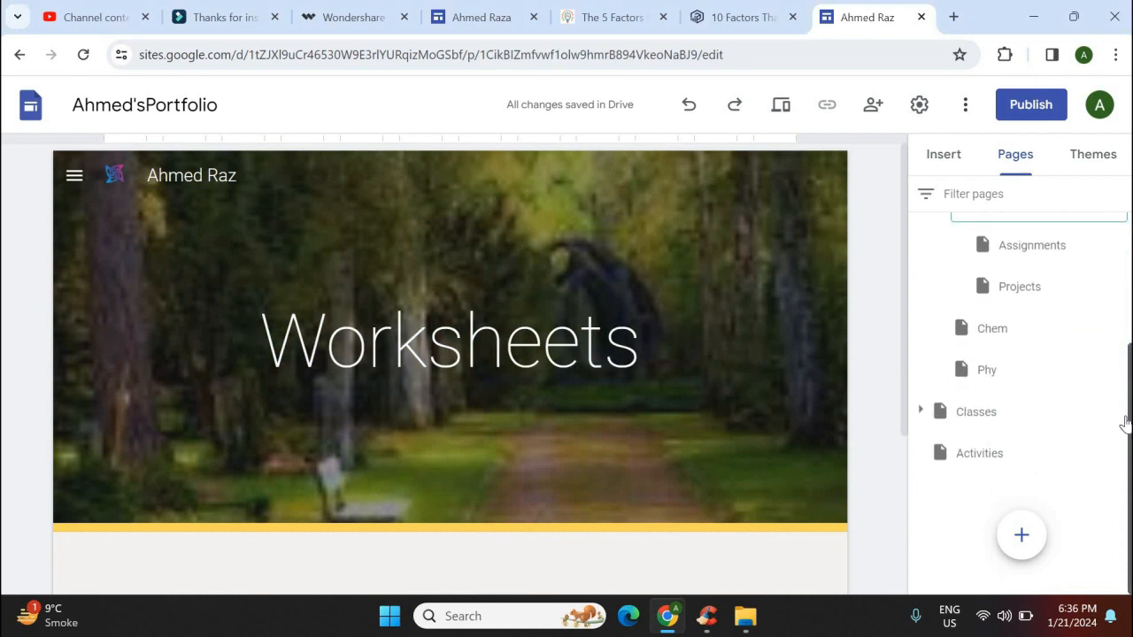
{"action": "left_click_drag", "start_coordinate": [904, 308], "coordinate": [901, 392]}
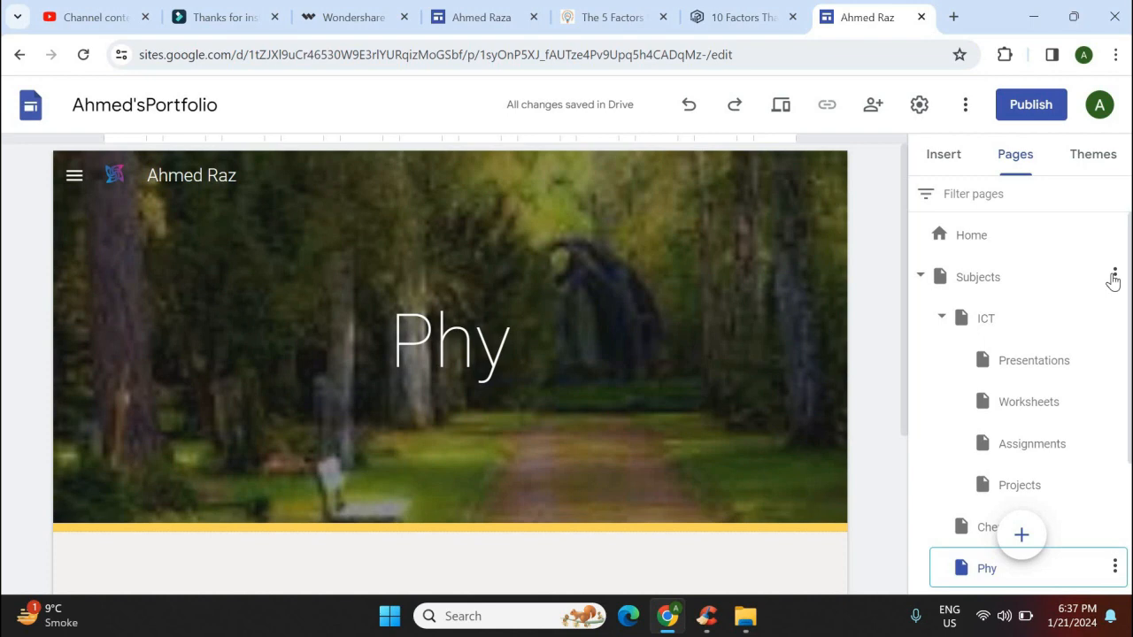
{"action": "left_click", "coordinate": [1114, 277]}
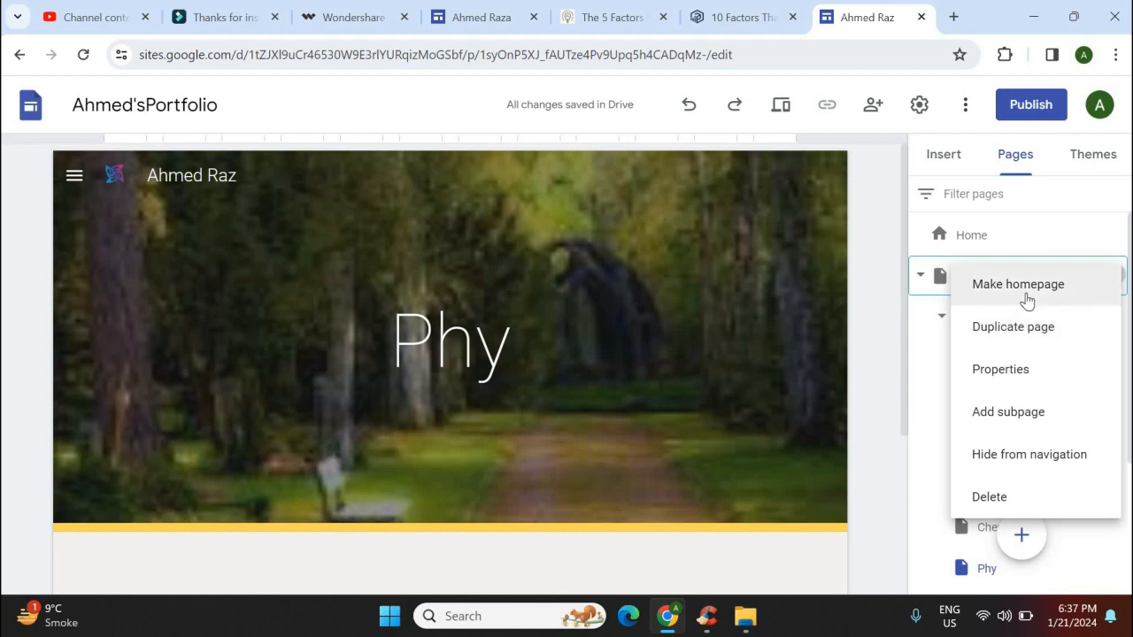
{"action": "left_click", "coordinate": [940, 171]}
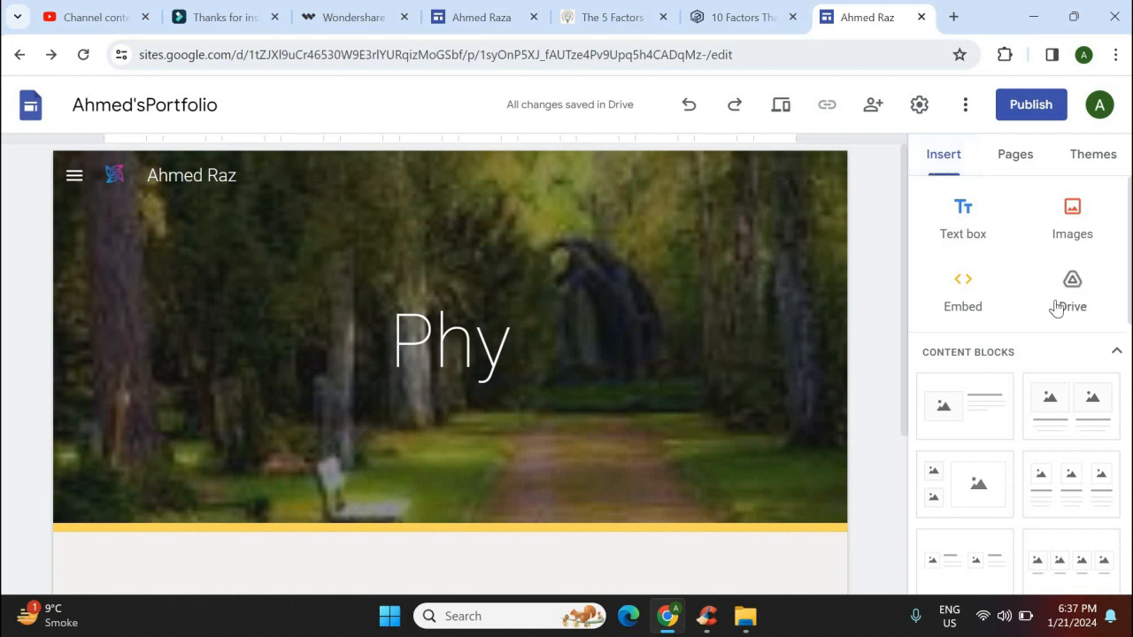
{"action": "left_click", "coordinate": [1015, 161]}
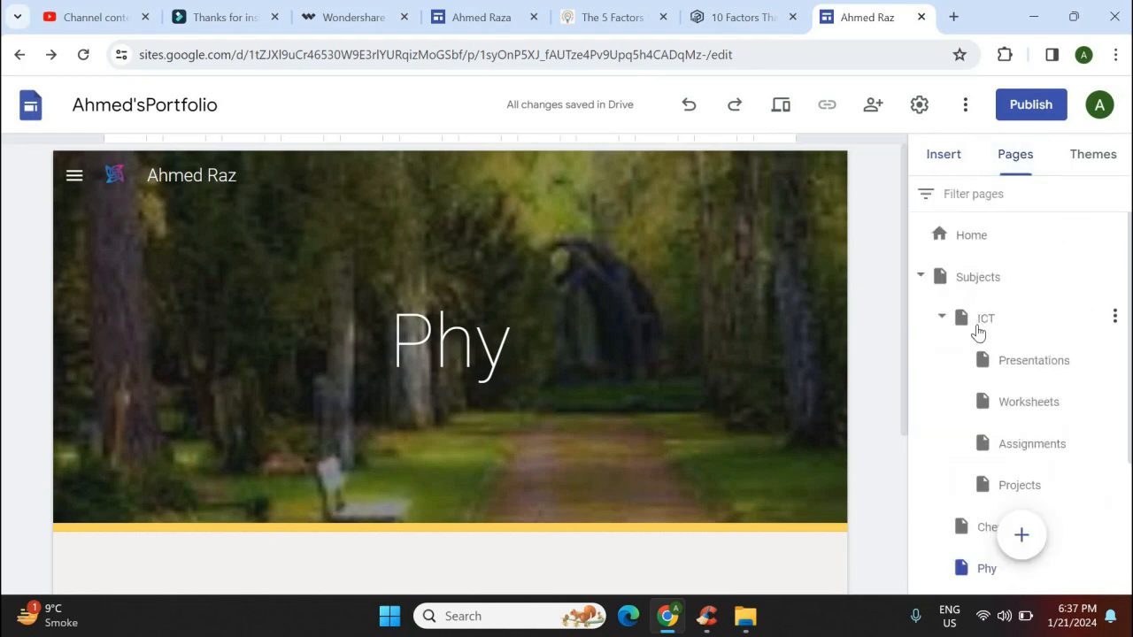
{"action": "left_click", "coordinate": [978, 330]}
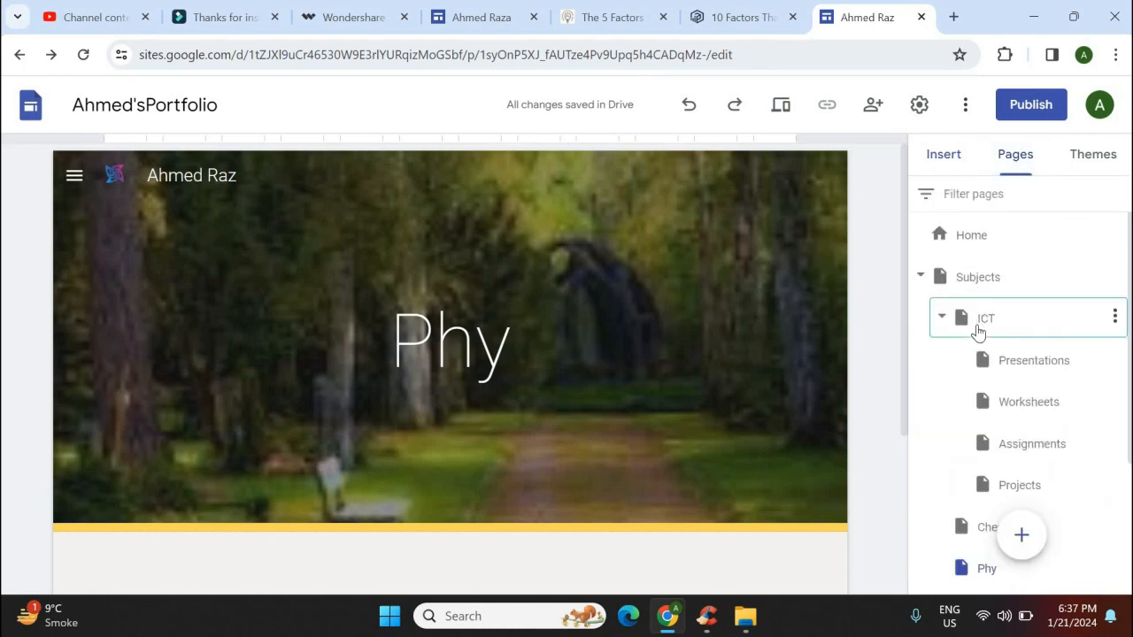
{"action": "left_click", "coordinate": [1026, 409]}
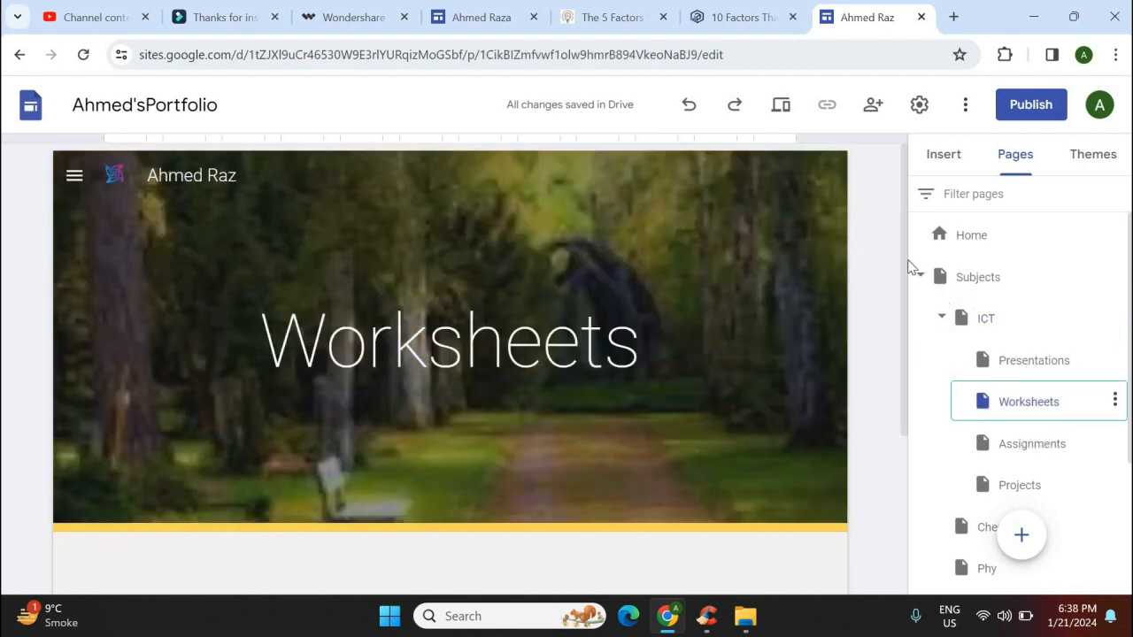
{"action": "scroll", "coordinate": [906, 396], "scroll_direction": "down", "scroll_amount": 2}
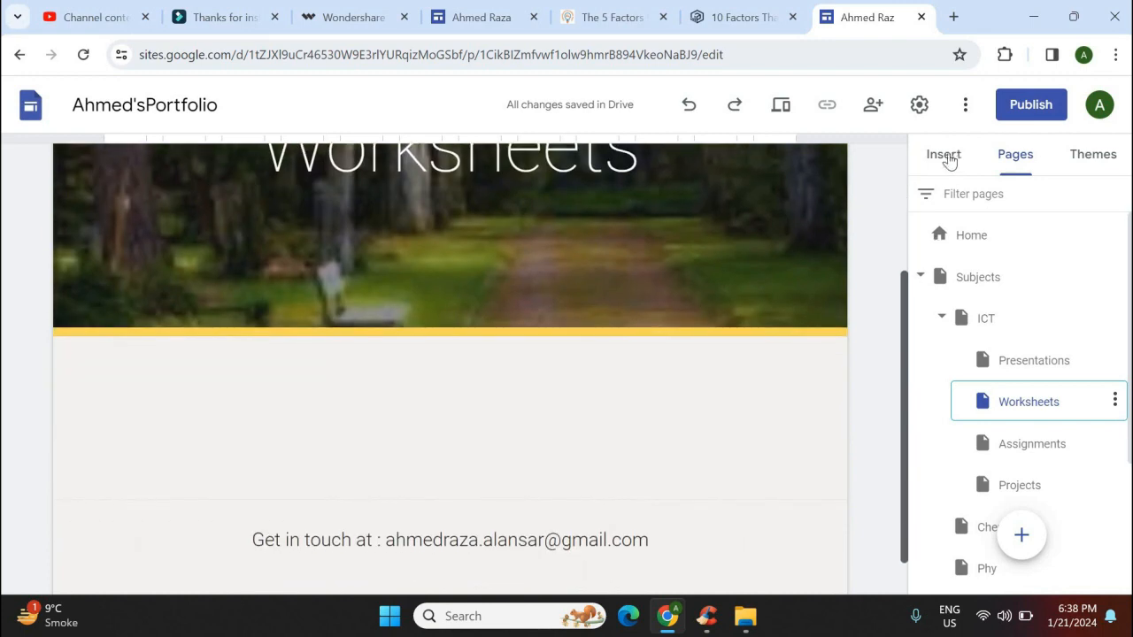
Add an empty text box to the Worksheets page
{"action": "left_click", "coordinate": [944, 157]}
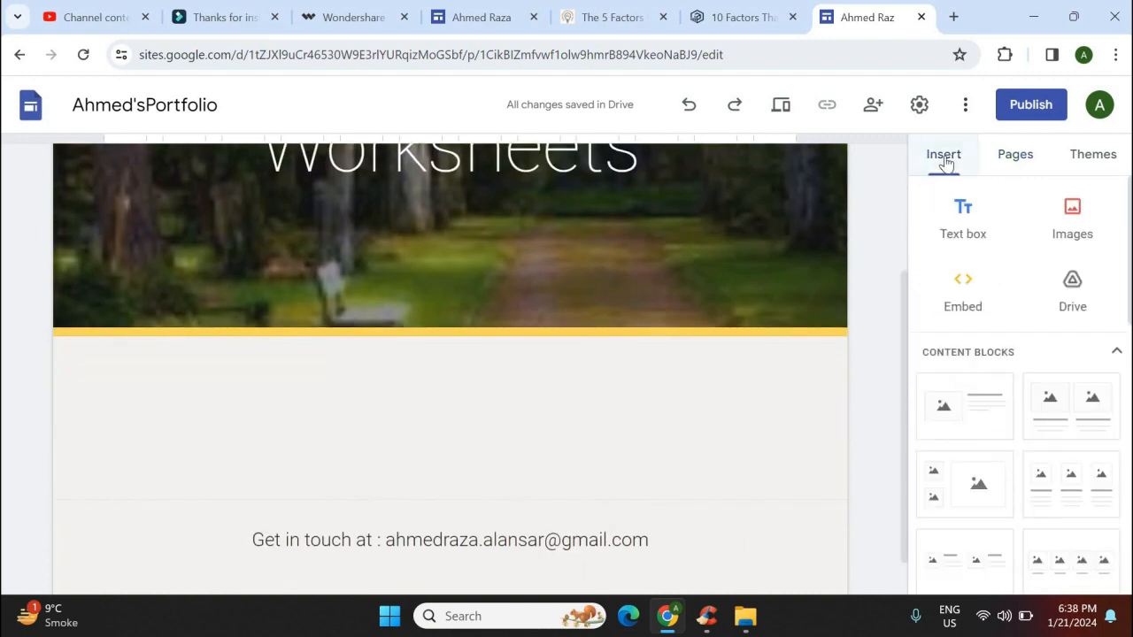
{"action": "left_click", "coordinate": [966, 224]}
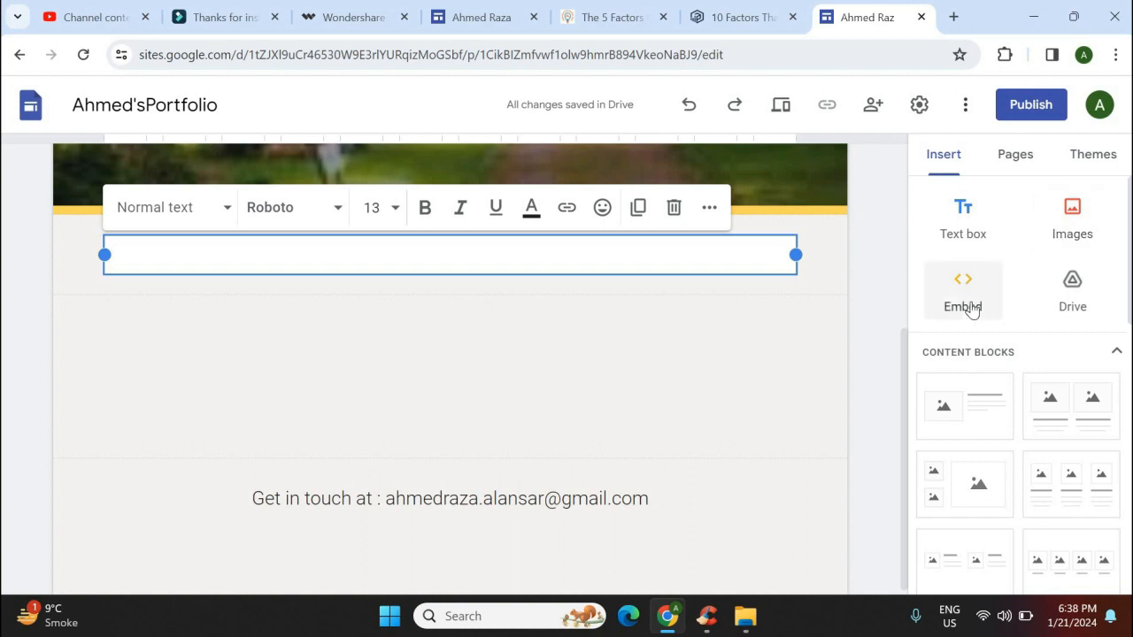
{"action": "left_click", "coordinate": [1076, 299]}
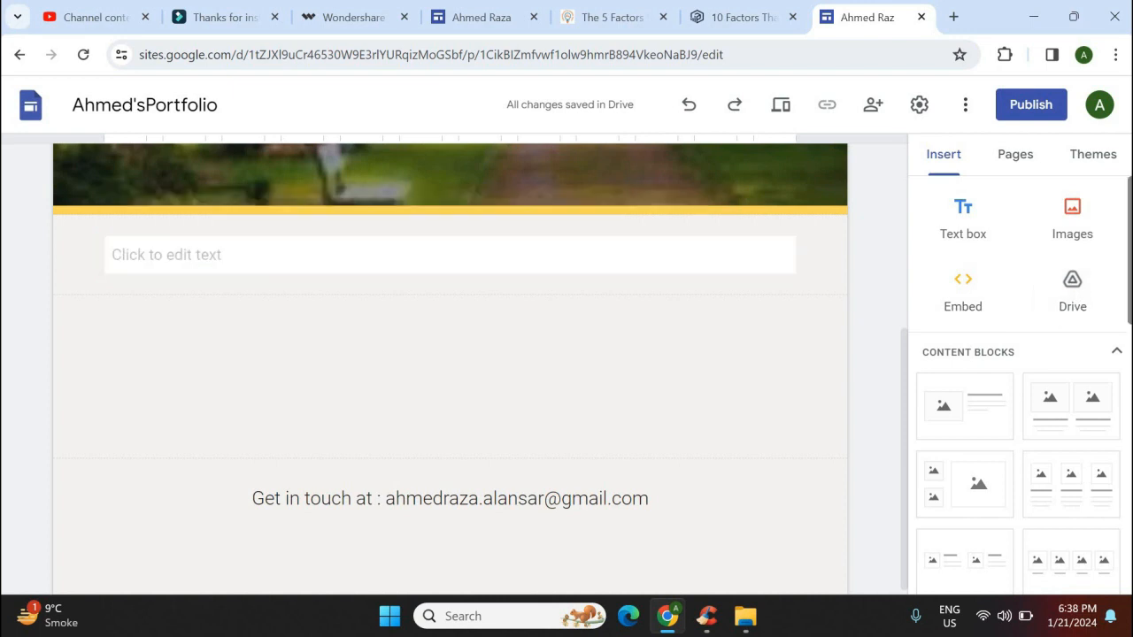
Add two stacked four-column image blocks below the text box
{"action": "scroll", "coordinate": [1000, 265], "scroll_direction": "down", "scroll_amount": 3}
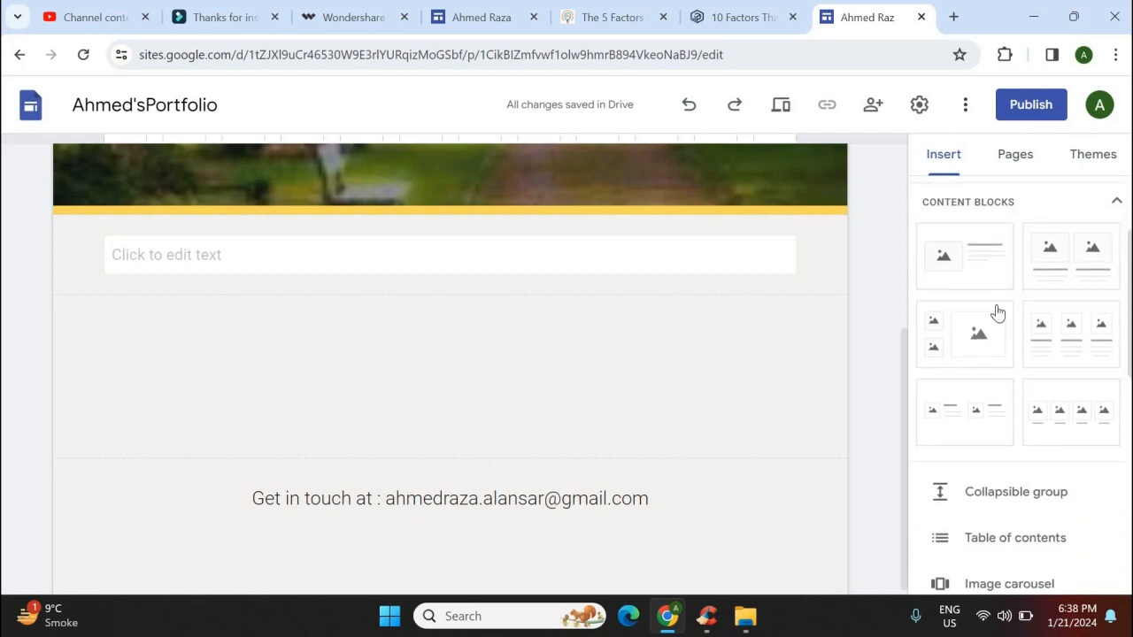
{"action": "left_click", "coordinate": [1079, 420]}
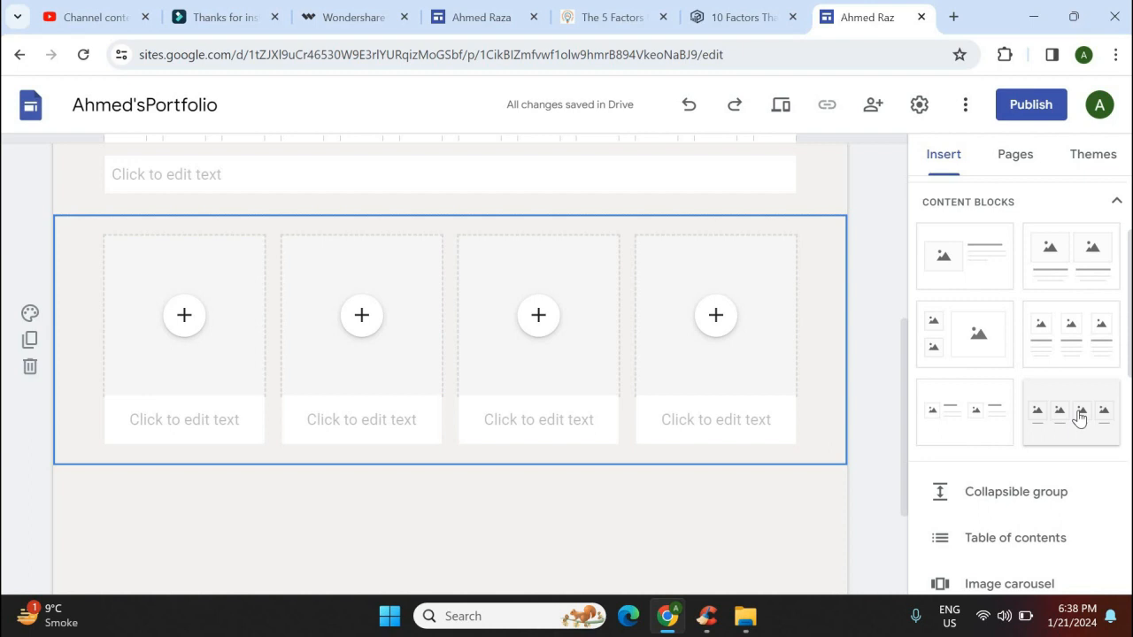
{"action": "left_click", "coordinate": [1079, 420]}
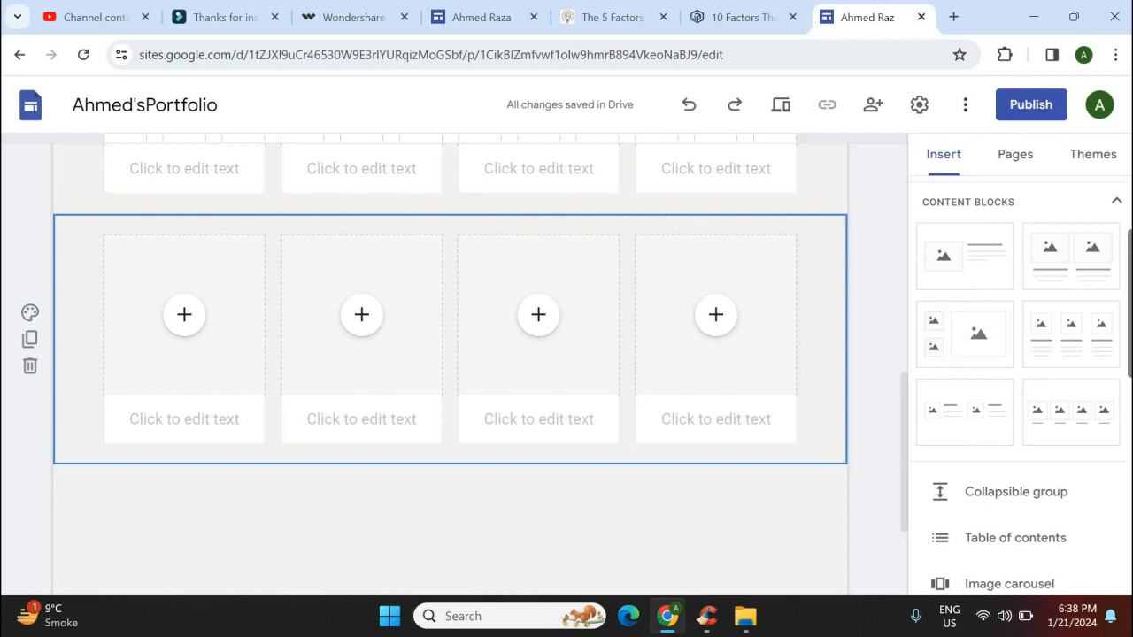
{"action": "scroll", "coordinate": [908, 318], "scroll_direction": "up", "scroll_amount": 2}
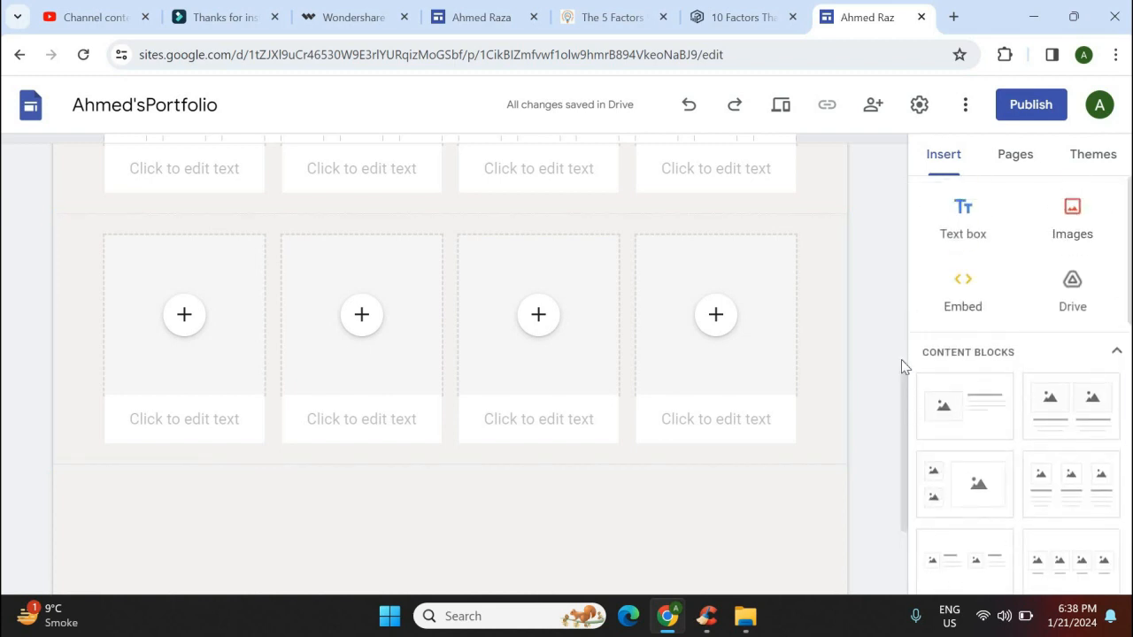
{"action": "scroll", "coordinate": [366, 346], "scroll_direction": "up", "scroll_amount": 2}
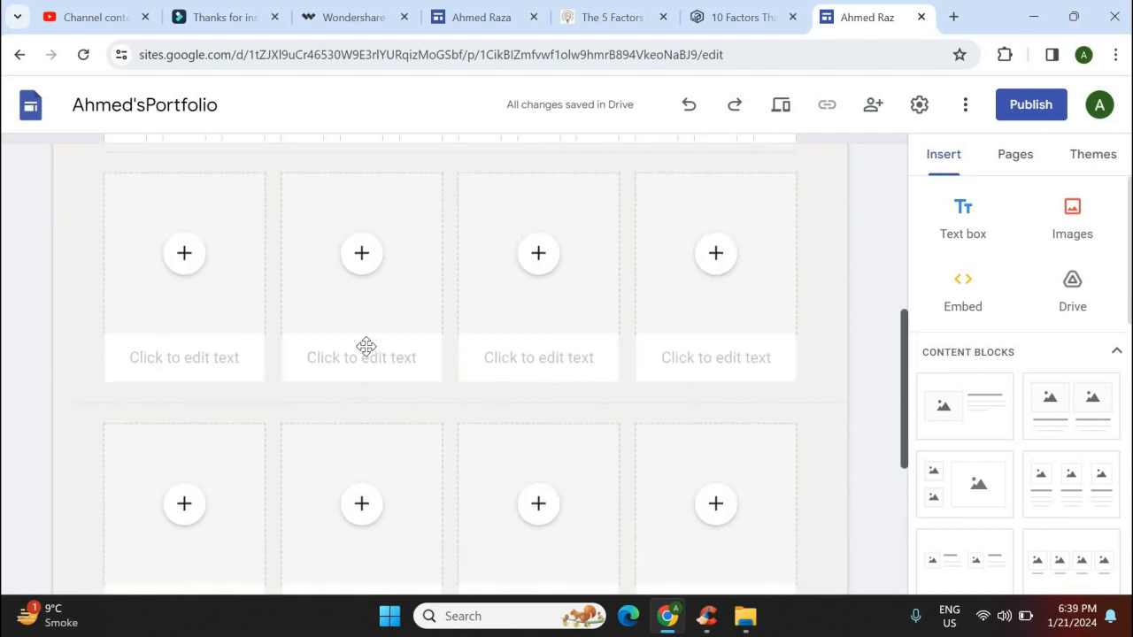
Caption the first tile 'Worksheet 1'
{"action": "left_click", "coordinate": [207, 368]}
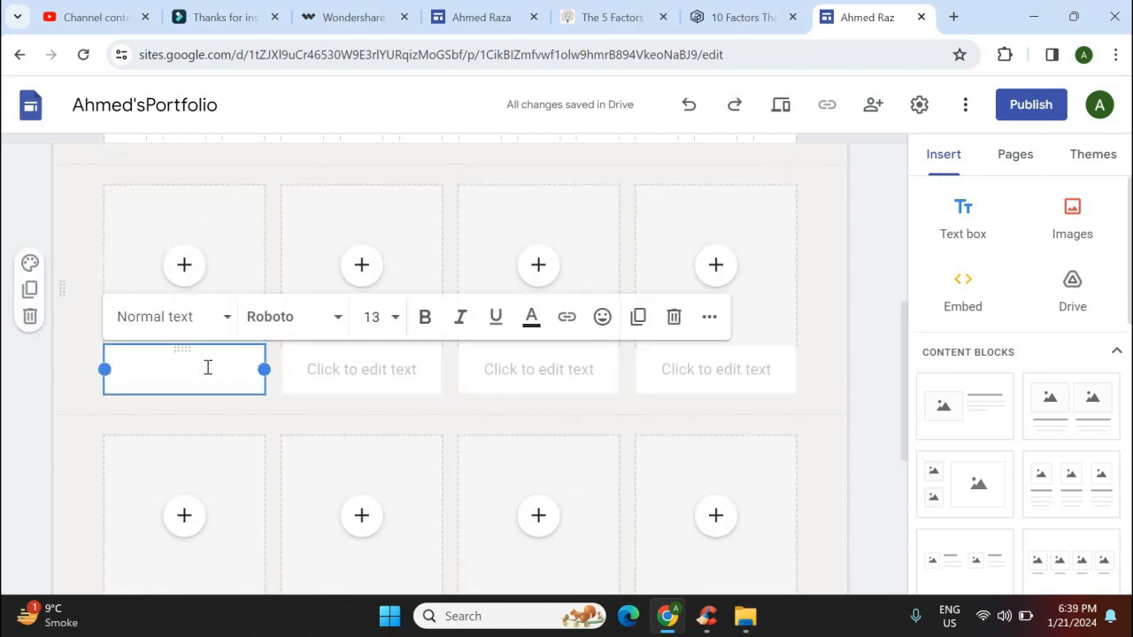
{"action": "type", "text": "Wir"}
{"action": "key", "text": "BackSpace"}
{"action": "key", "text": "BackSpace"}
{"action": "type", "text": "i"}
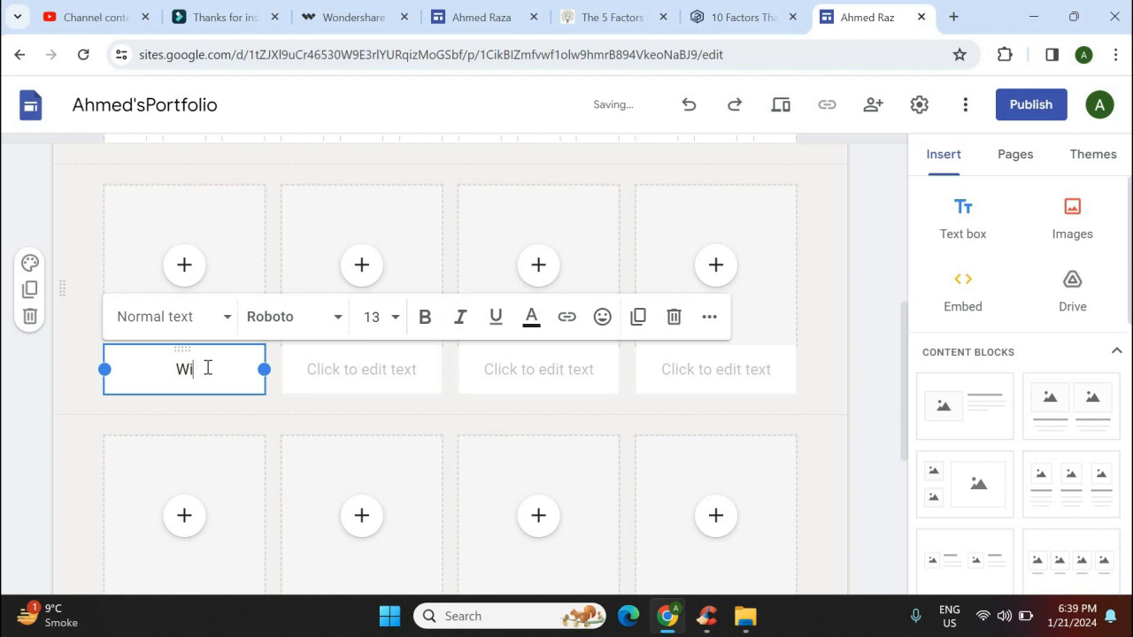
{"action": "key", "text": "BackSpace"}
{"action": "type", "text": "orksheet 1"}
Upload the bus image into the first tile
{"action": "left_click", "coordinate": [184, 266]}
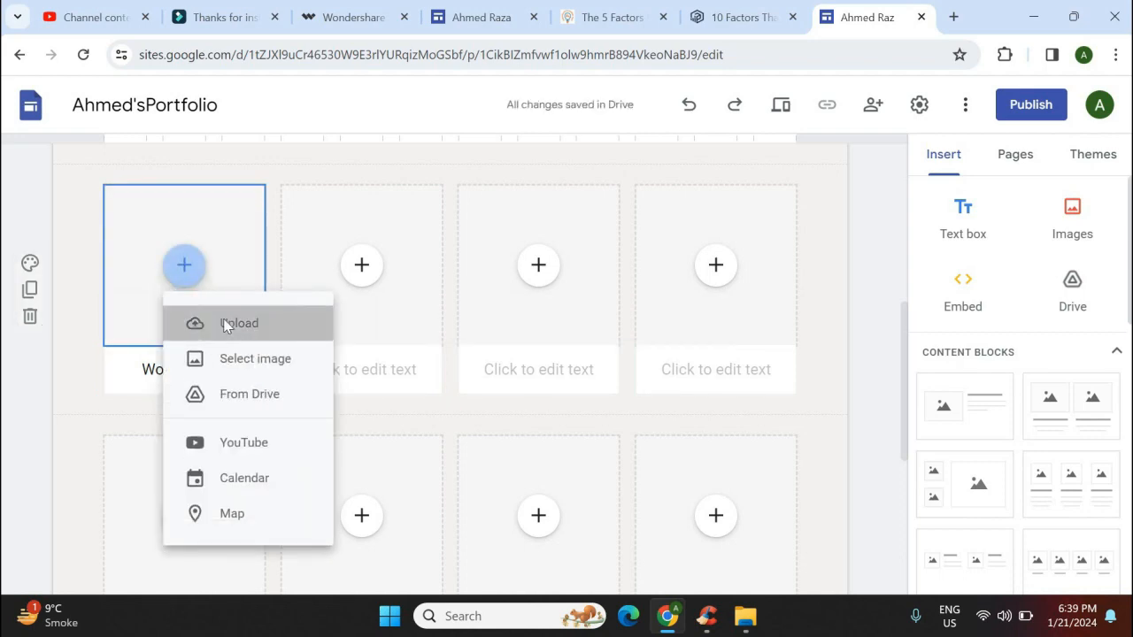
{"action": "left_click", "coordinate": [226, 324]}
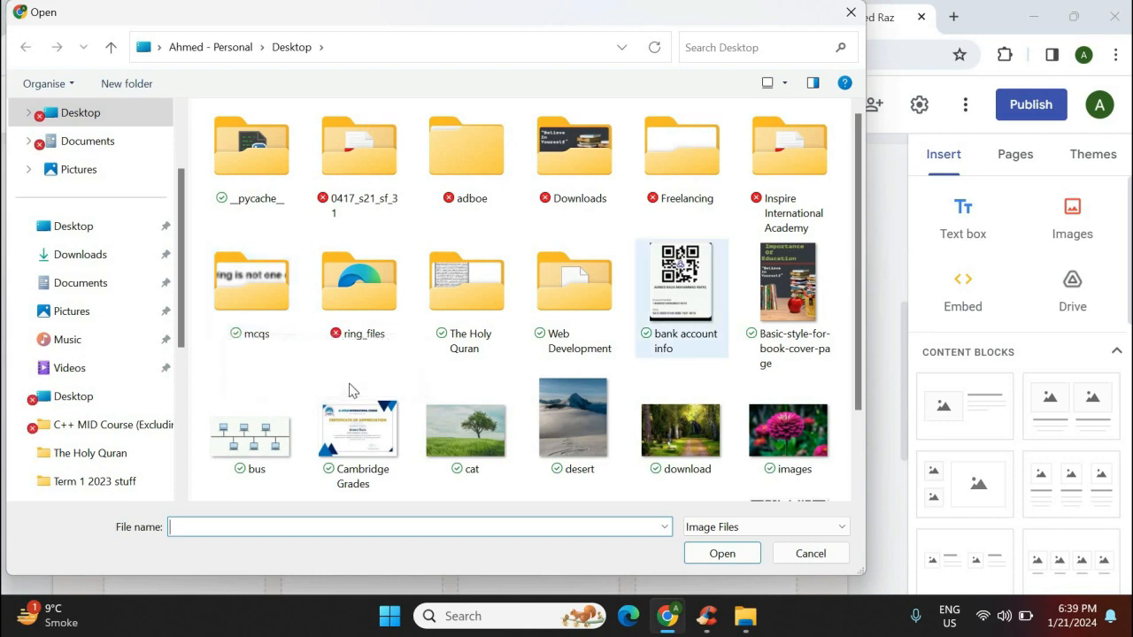
{"action": "left_click", "coordinate": [251, 447]}
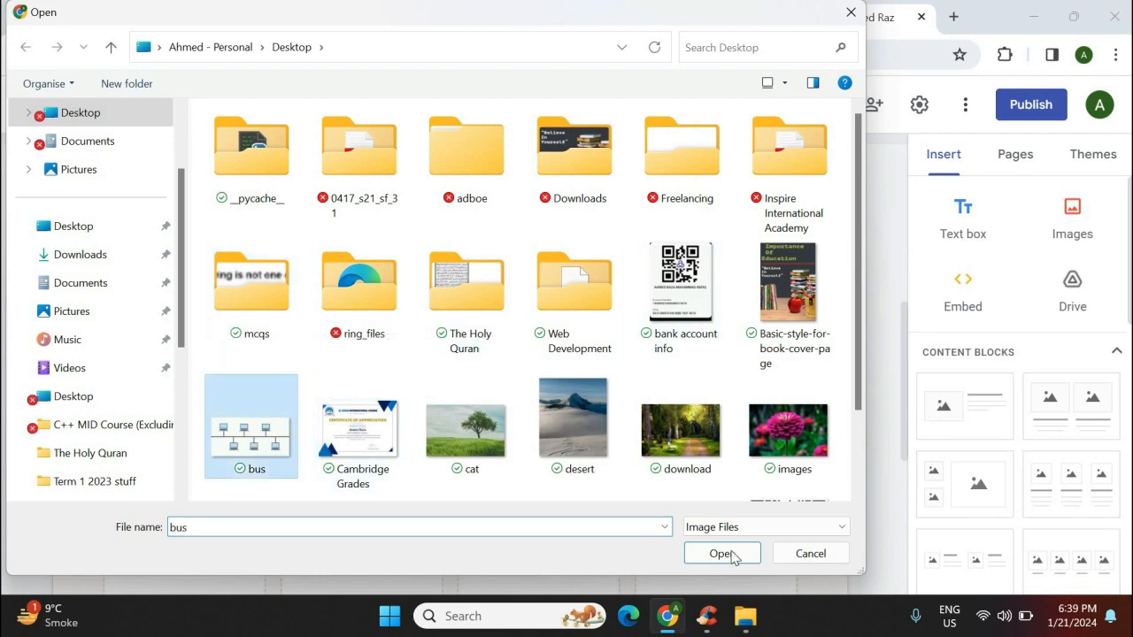
{"action": "left_click", "coordinate": [722, 553]}
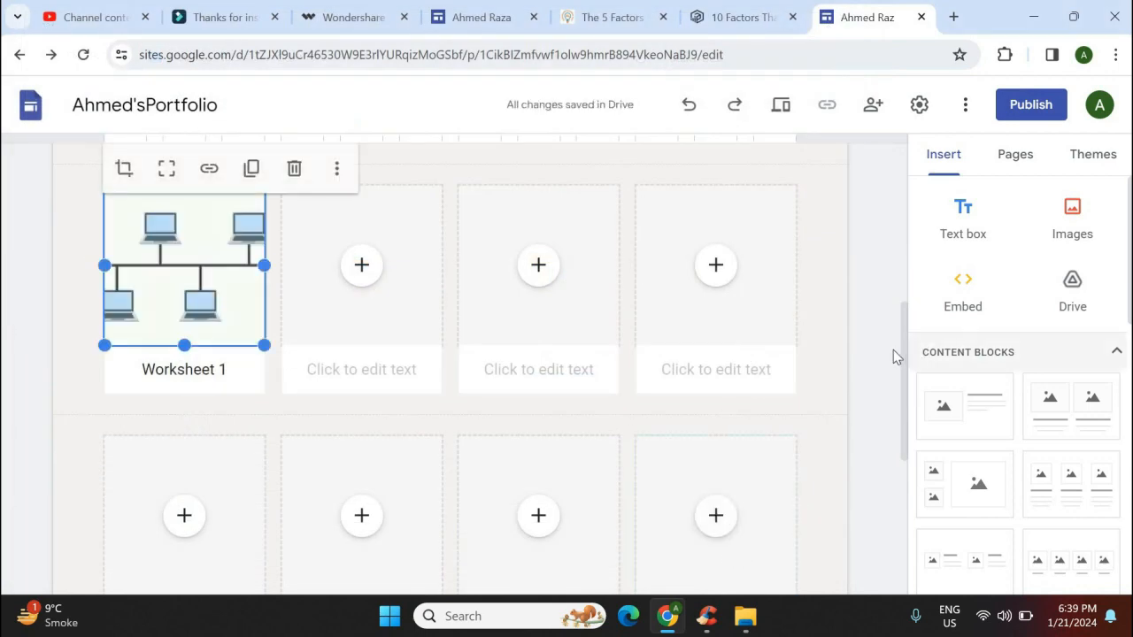
Insert a table of contents followed by an empty collapsible group above the image cards
{"action": "left_click_drag", "start_coordinate": [911, 425], "coordinate": [912, 555]}
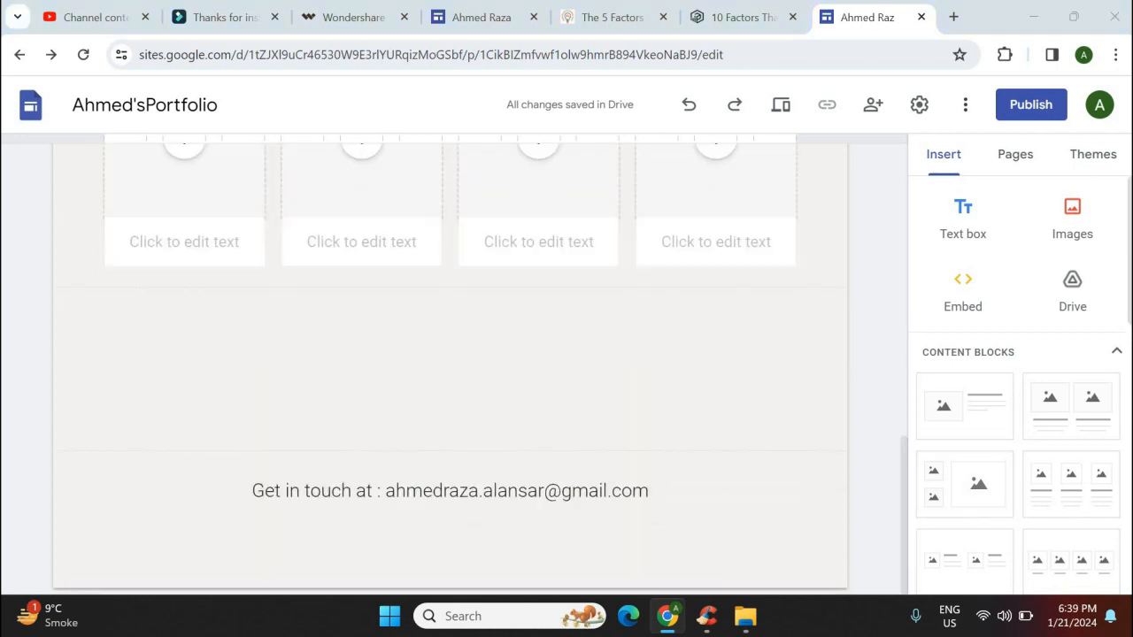
{"action": "scroll", "coordinate": [1056, 354], "scroll_direction": "down", "scroll_amount": 4}
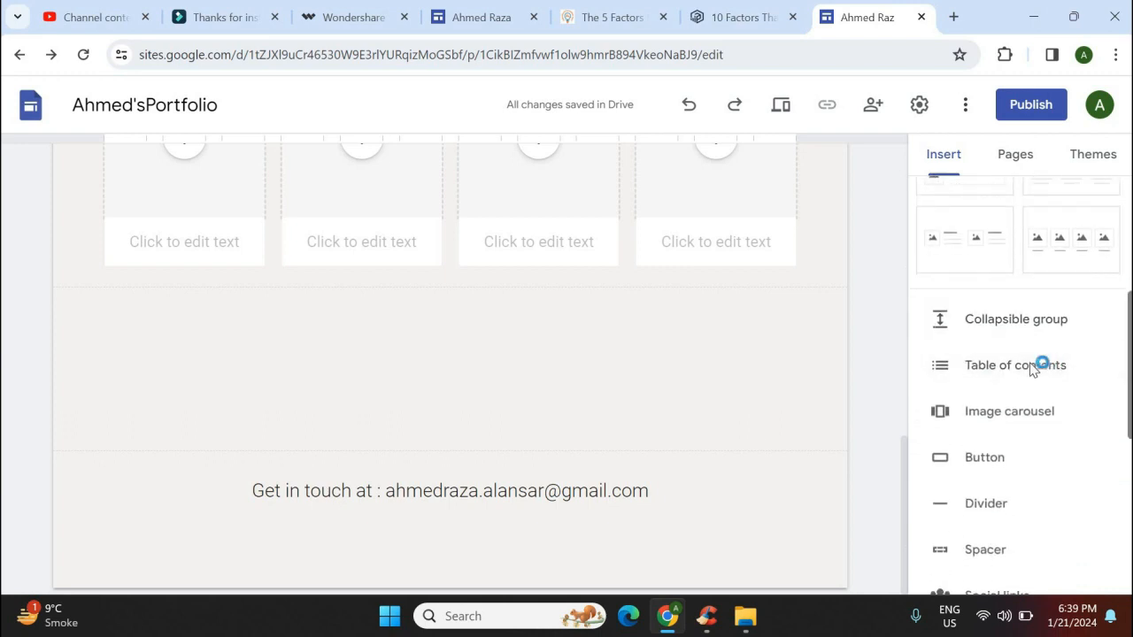
{"action": "left_click", "coordinate": [1037, 363]}
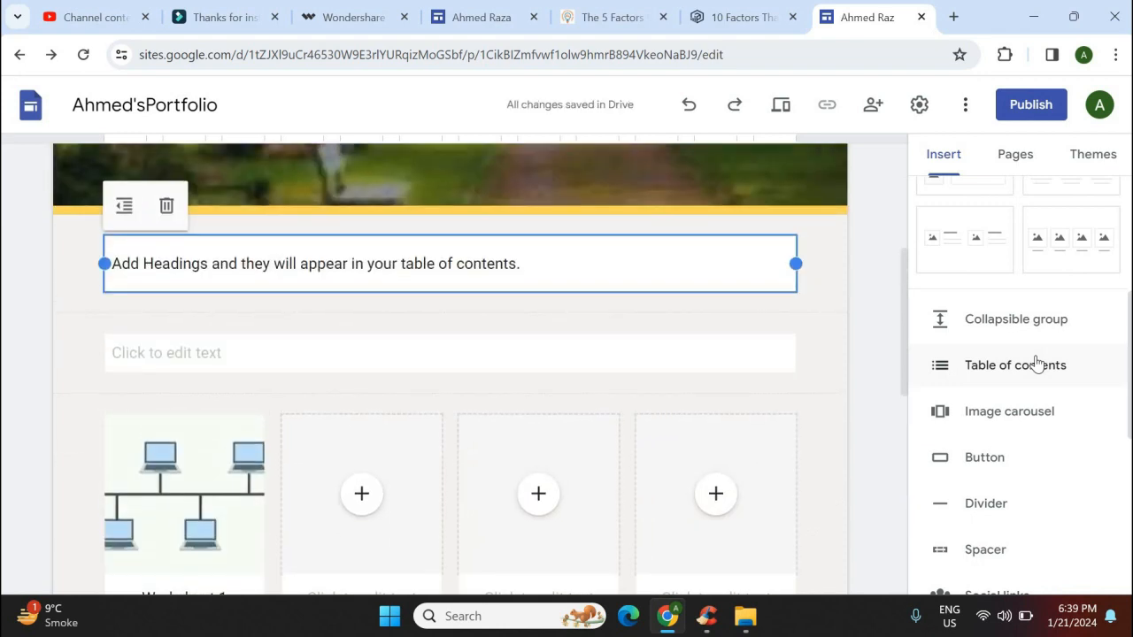
{"action": "left_click", "coordinate": [1041, 331]}
{"action": "left_click_drag", "start_coordinate": [1129, 346], "coordinate": [1130, 383]}
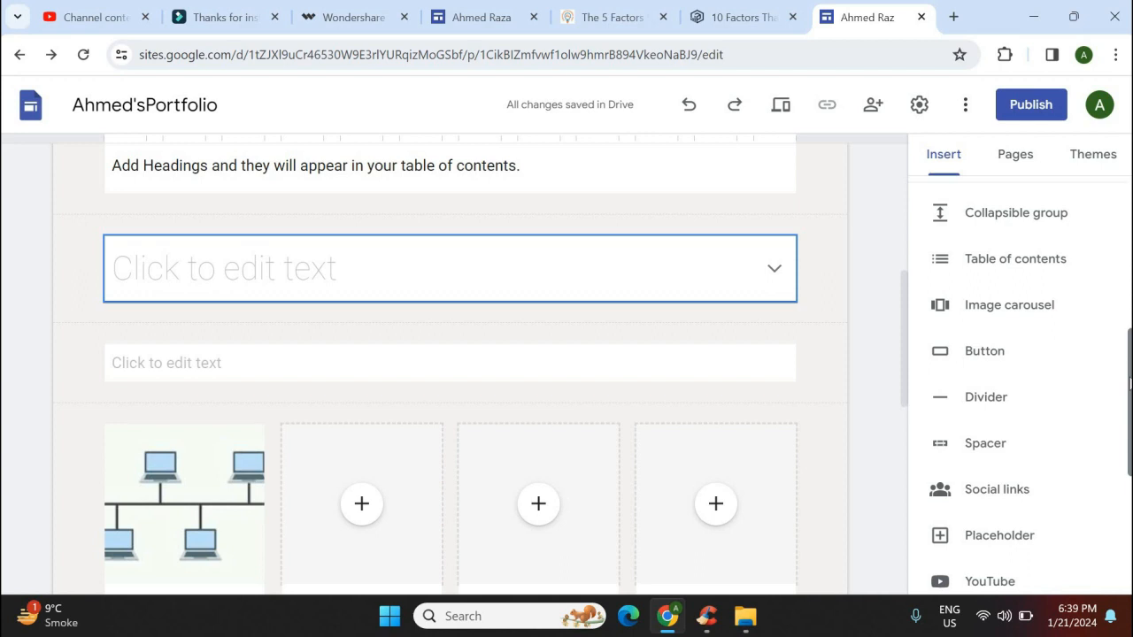
Start an image carousel and upload the cat, desert, download, images and sunflower photos
{"action": "left_click", "coordinate": [1014, 311]}
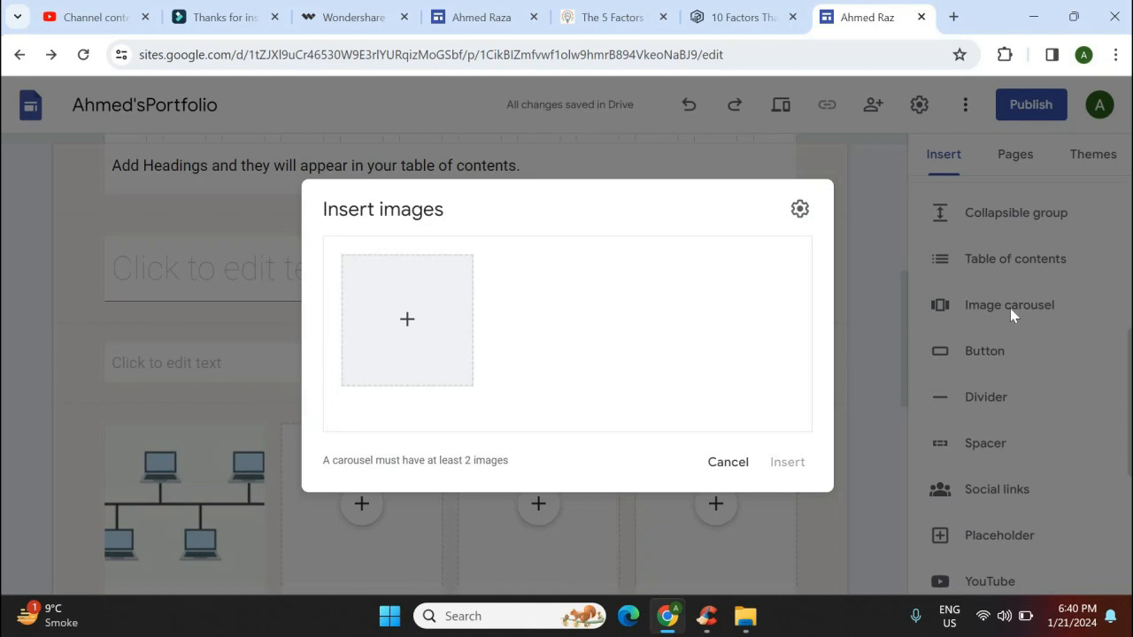
{"action": "left_click", "coordinate": [403, 333]}
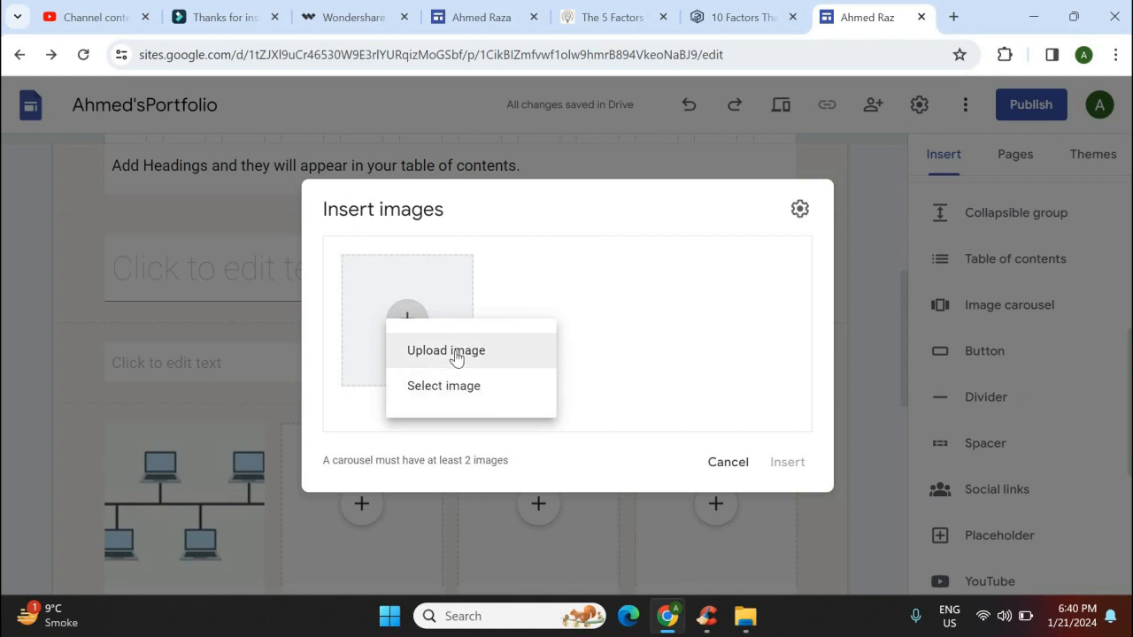
{"action": "left_click", "coordinate": [454, 352]}
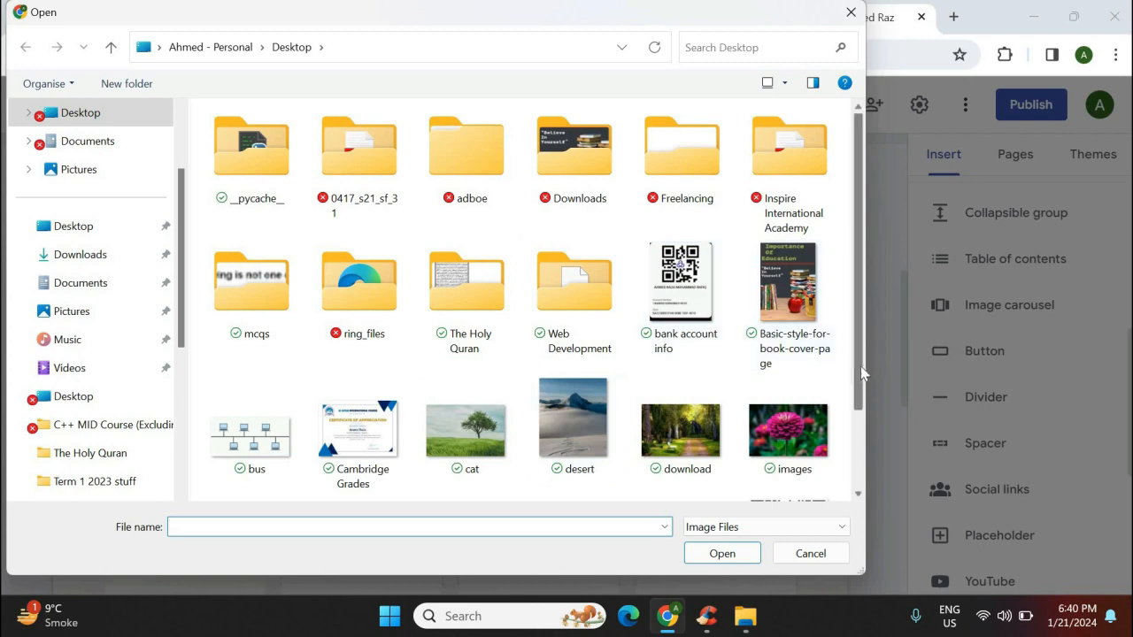
{"action": "scroll", "coordinate": [863, 372], "scroll_direction": "down", "scroll_amount": 3}
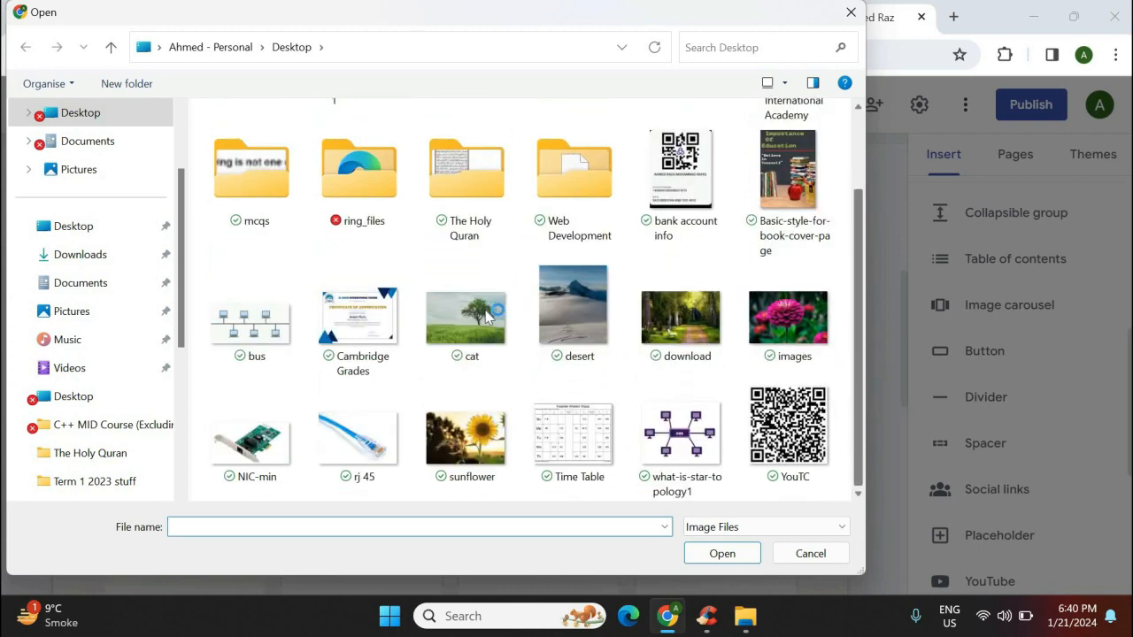
{"action": "left_click", "coordinate": [488, 316]}
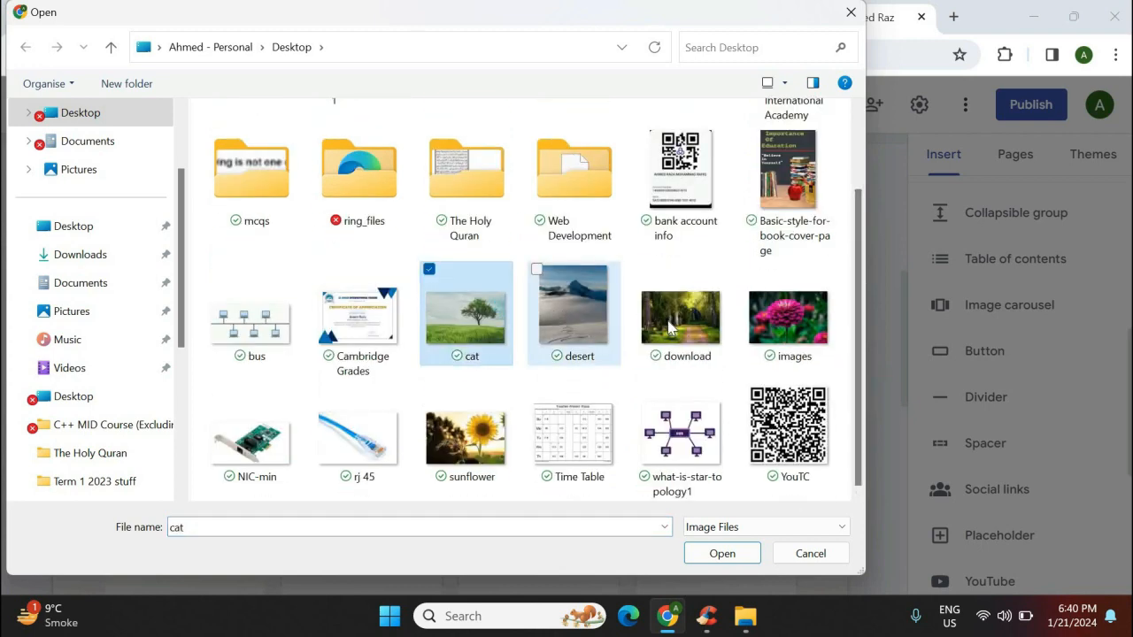
{"action": "left_click", "coordinate": [572, 309], "text": "ctrl"}
{"action": "left_click", "coordinate": [673, 328], "text": "ctrl"}
{"action": "left_click", "coordinate": [788, 319], "text": "ctrl"}
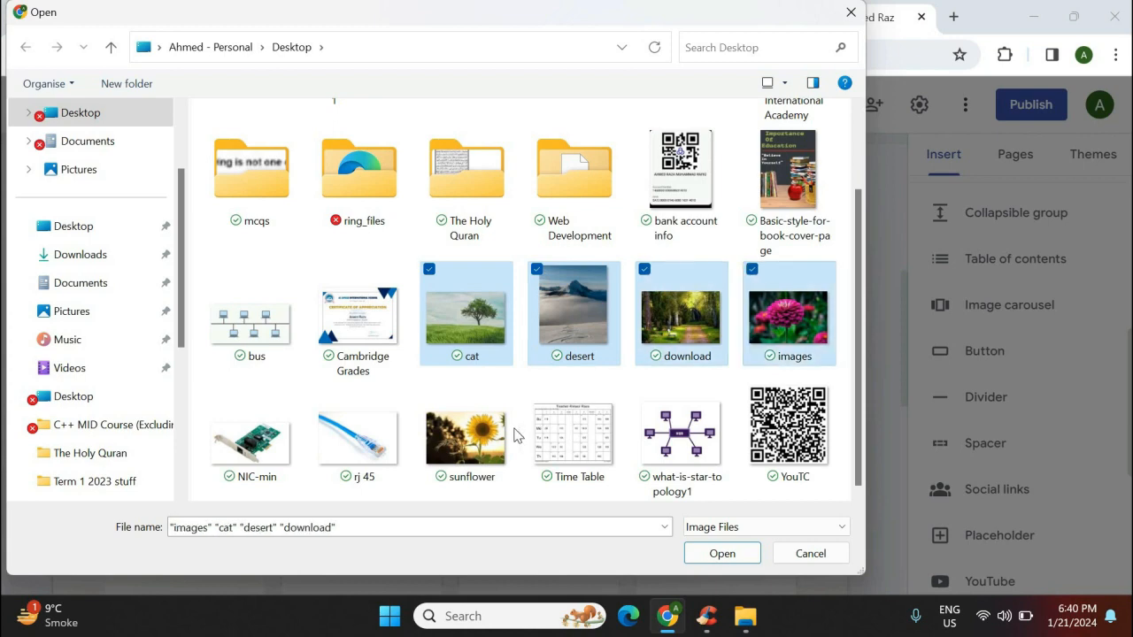
{"action": "left_click", "coordinate": [469, 436], "text": "ctrl"}
{"action": "left_click", "coordinate": [724, 553]}
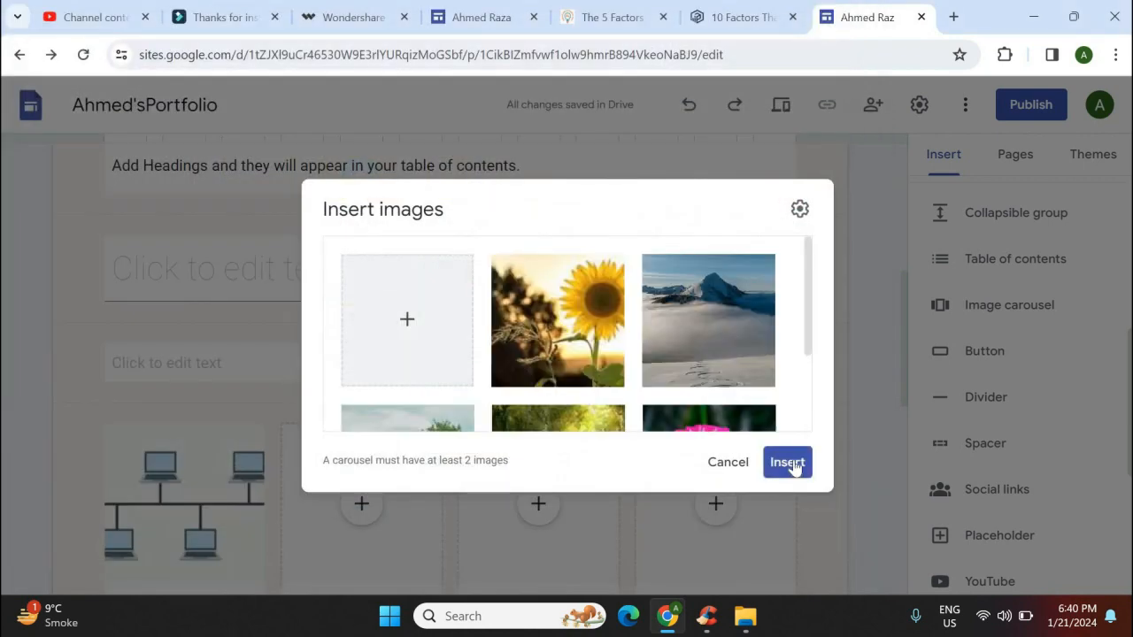
Insert the carousel and stretch it to full page width
{"action": "left_click", "coordinate": [792, 466]}
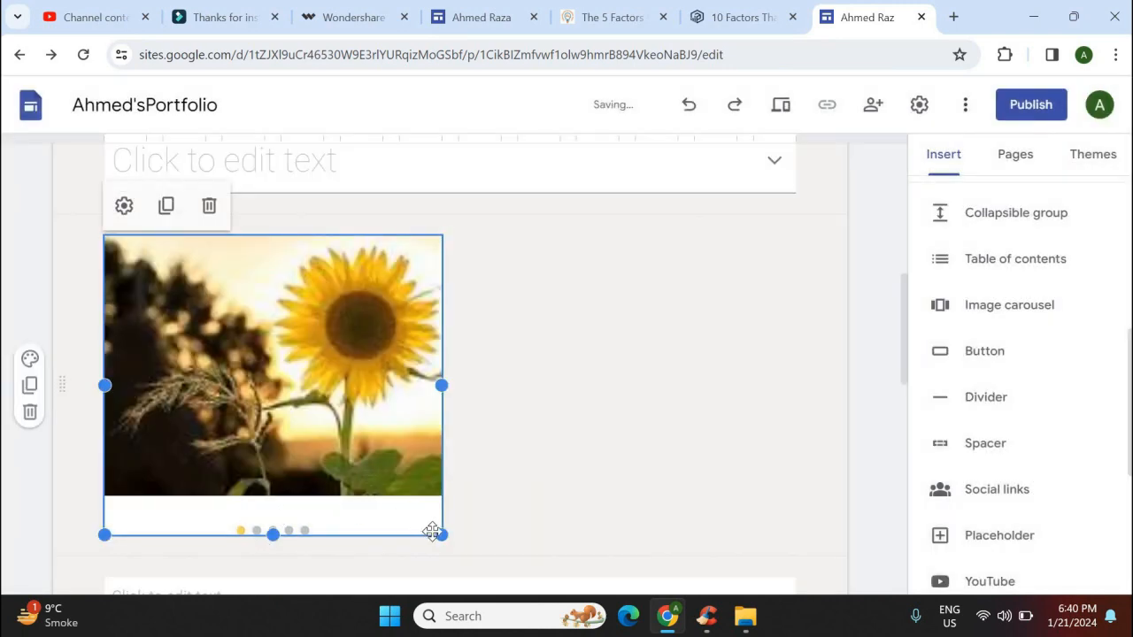
{"action": "left_click_drag", "start_coordinate": [441, 536], "coordinate": [905, 344]}
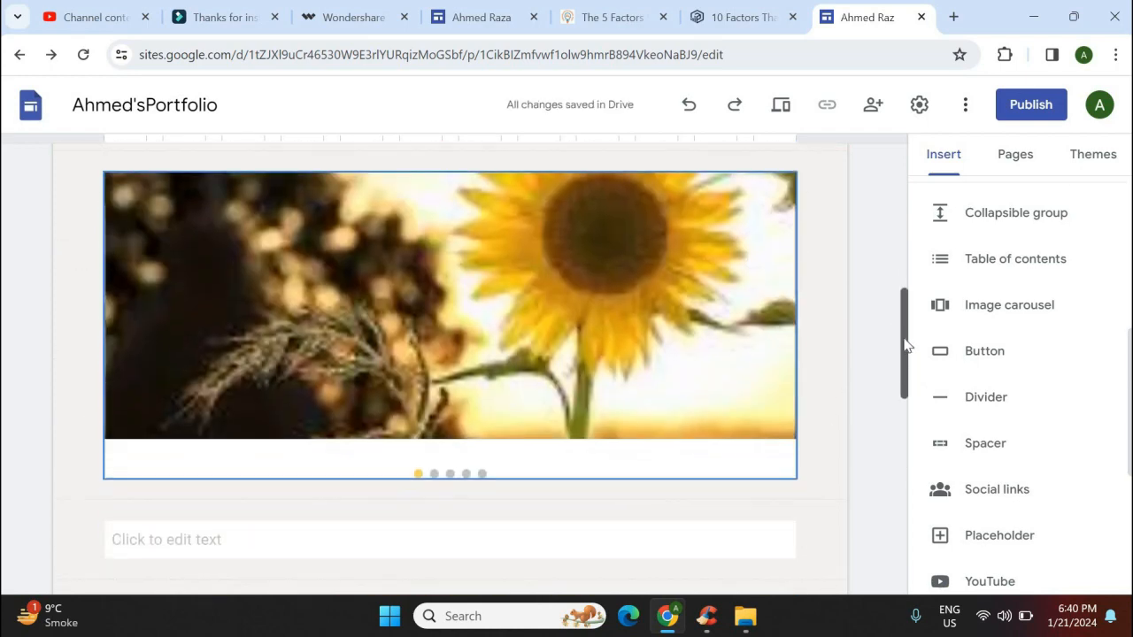
{"action": "scroll", "coordinate": [904, 345], "scroll_direction": "up", "scroll_amount": 1}
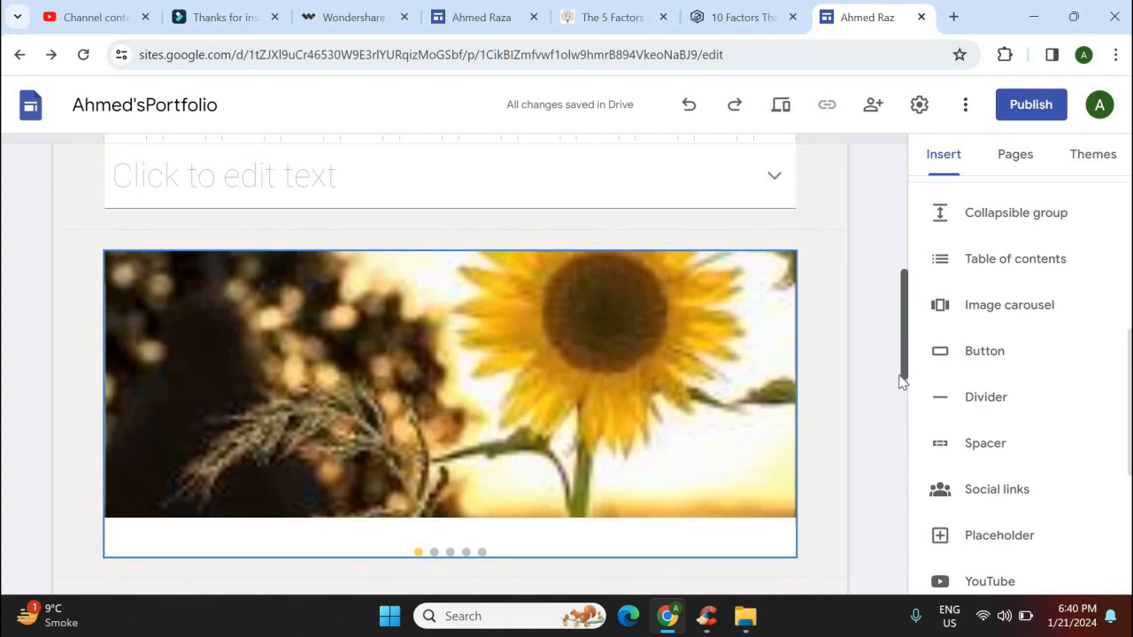
{"action": "scroll", "coordinate": [903, 380], "scroll_direction": "down", "scroll_amount": 2}
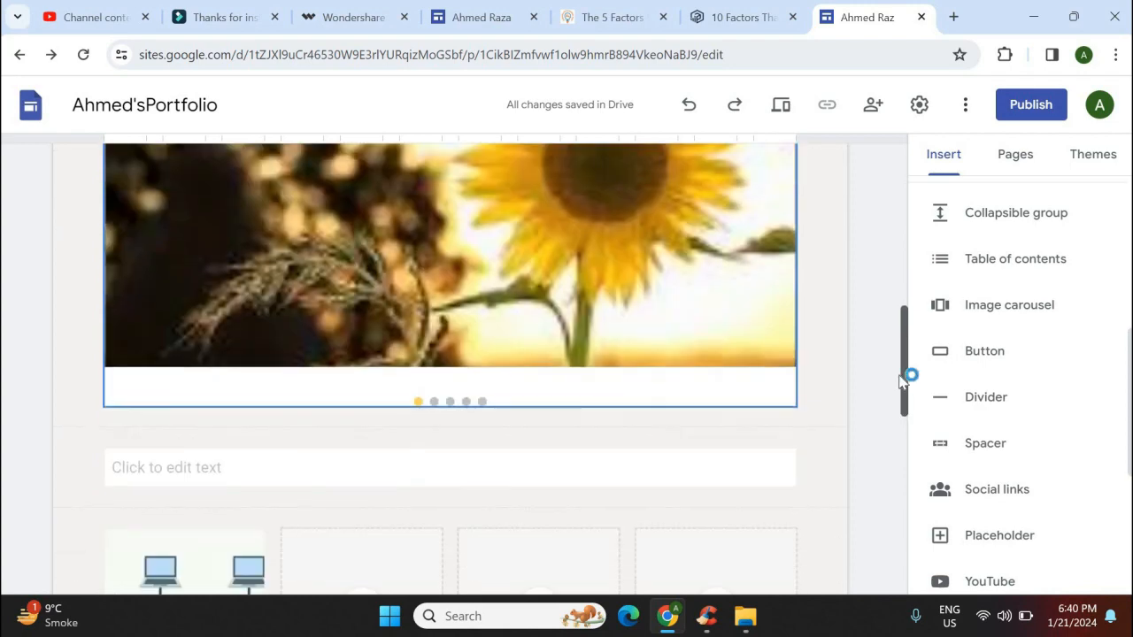
Add a yellow ICT button linking to the ICT page
{"action": "left_click", "coordinate": [981, 353]}
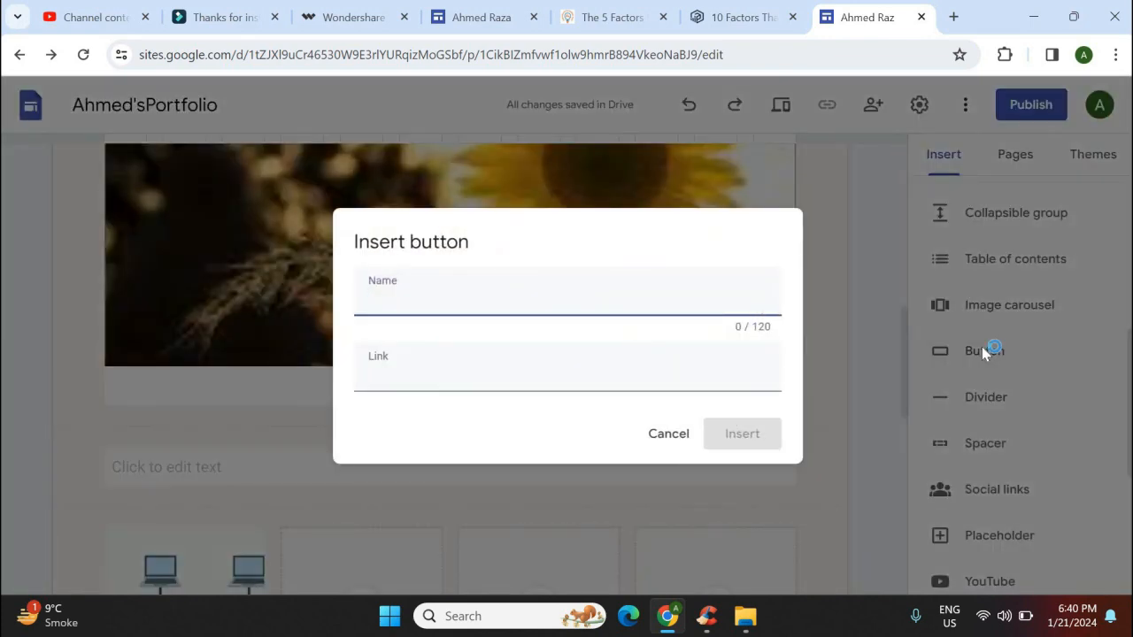
{"action": "left_click", "coordinate": [612, 379]}
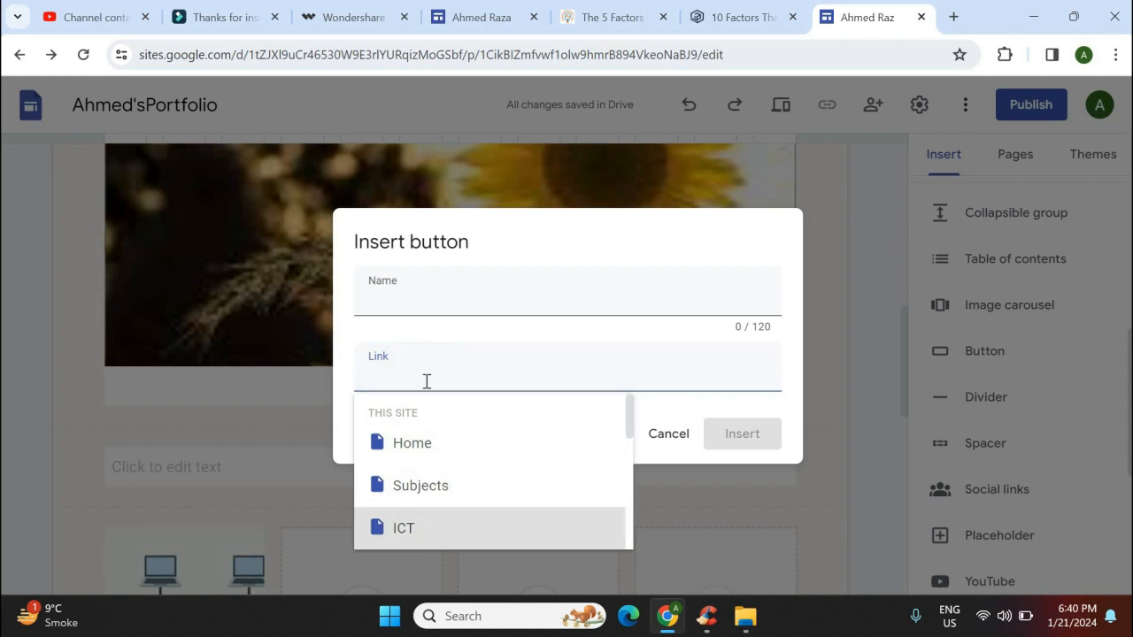
{"action": "key", "text": "Return"}
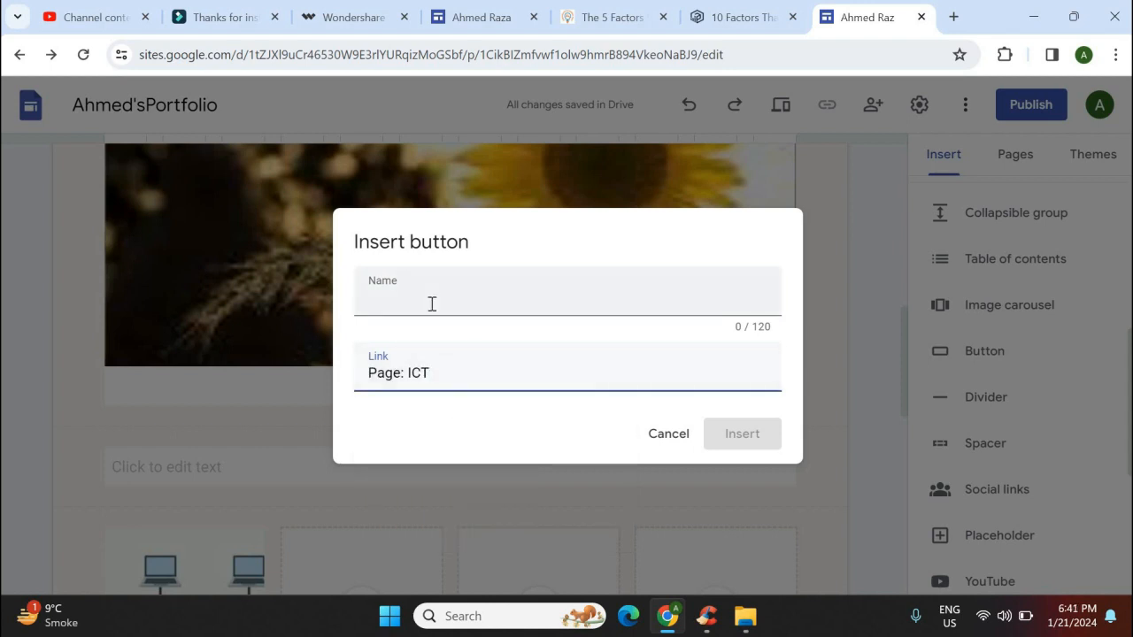
{"action": "left_click", "coordinate": [427, 302]}
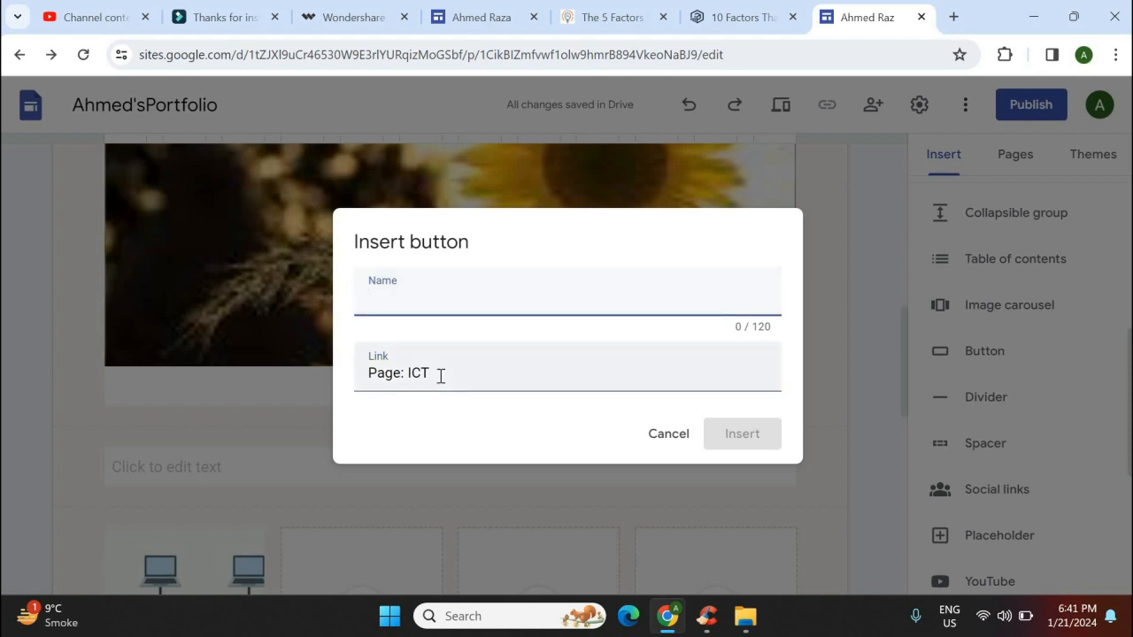
{"action": "type", "text": "ICT"}
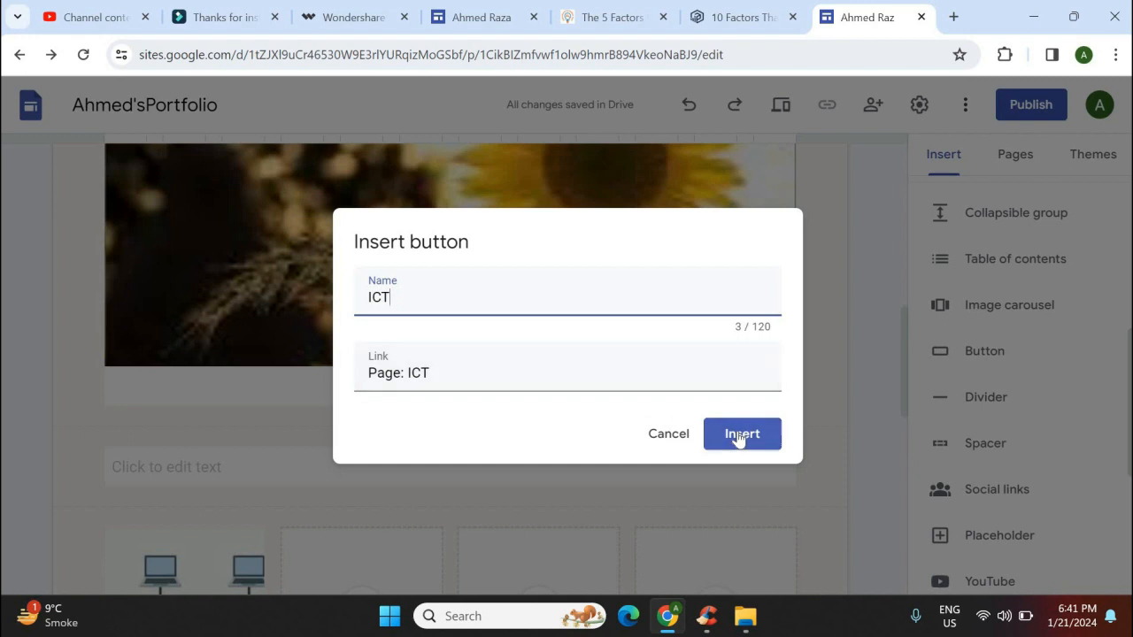
{"action": "left_click", "coordinate": [739, 438]}
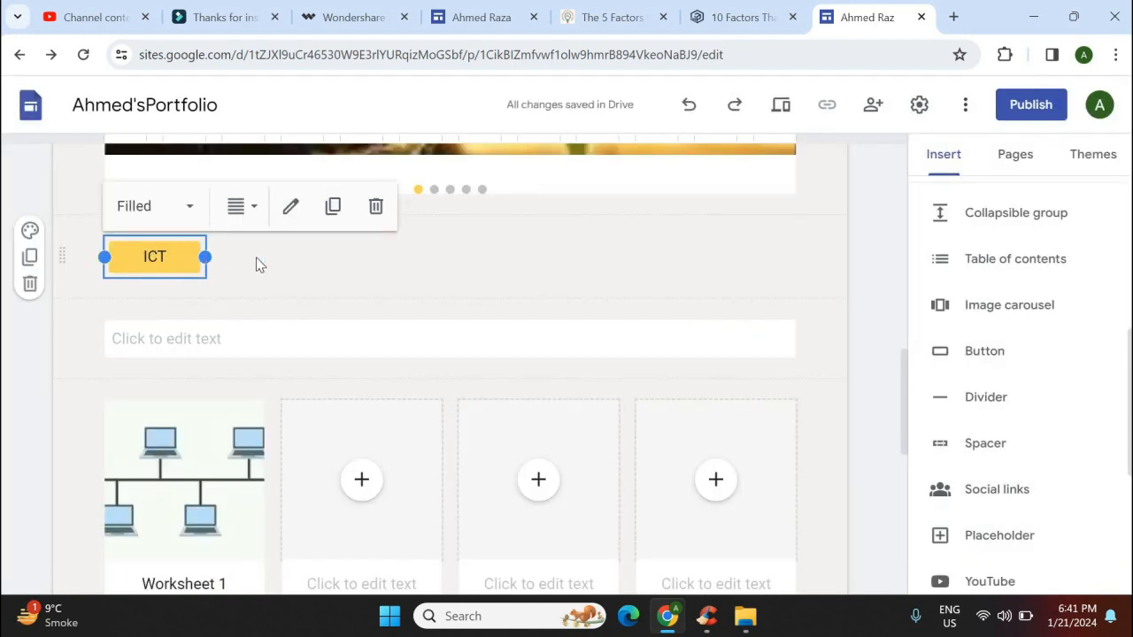
Add a second button named Subjects linking to the Subjects page
{"action": "left_click", "coordinate": [979, 352]}
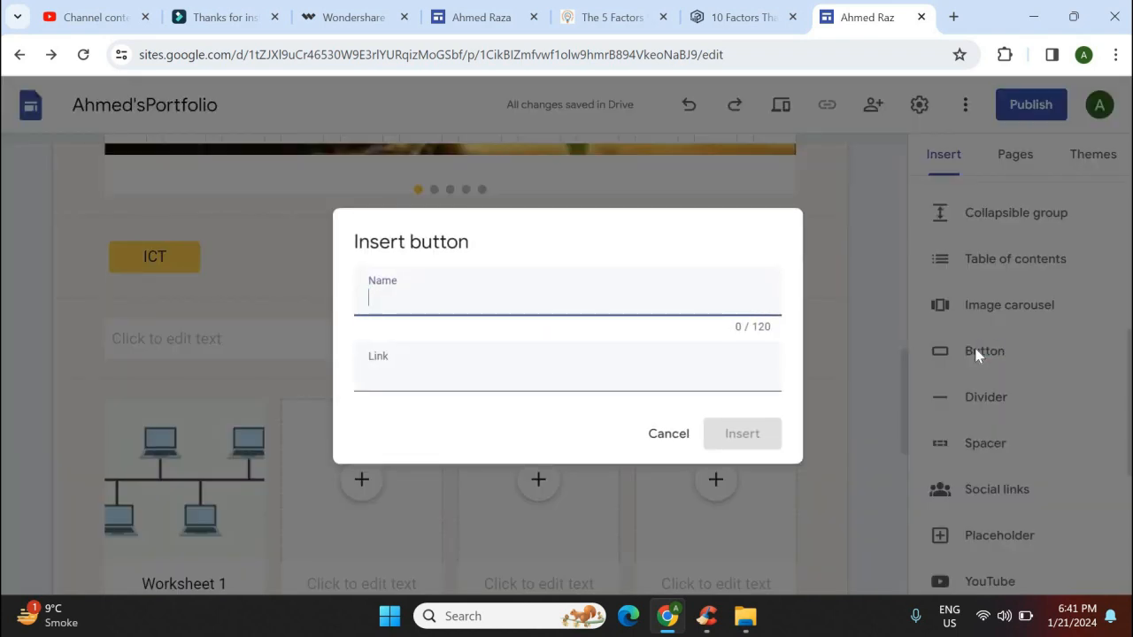
{"action": "type", "text": "S"}
{"action": "type", "text": "ubj"}
{"action": "type", "text": "et"}
{"action": "type", "text": "cts"}
{"action": "left_click", "coordinate": [631, 365]}
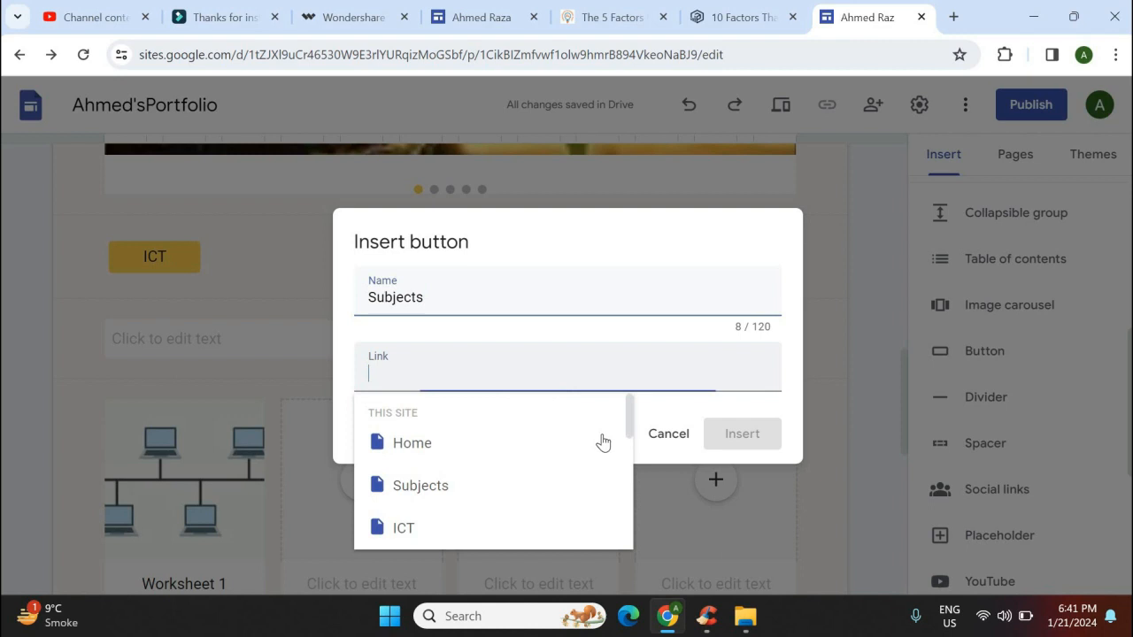
{"action": "left_click", "coordinate": [430, 486]}
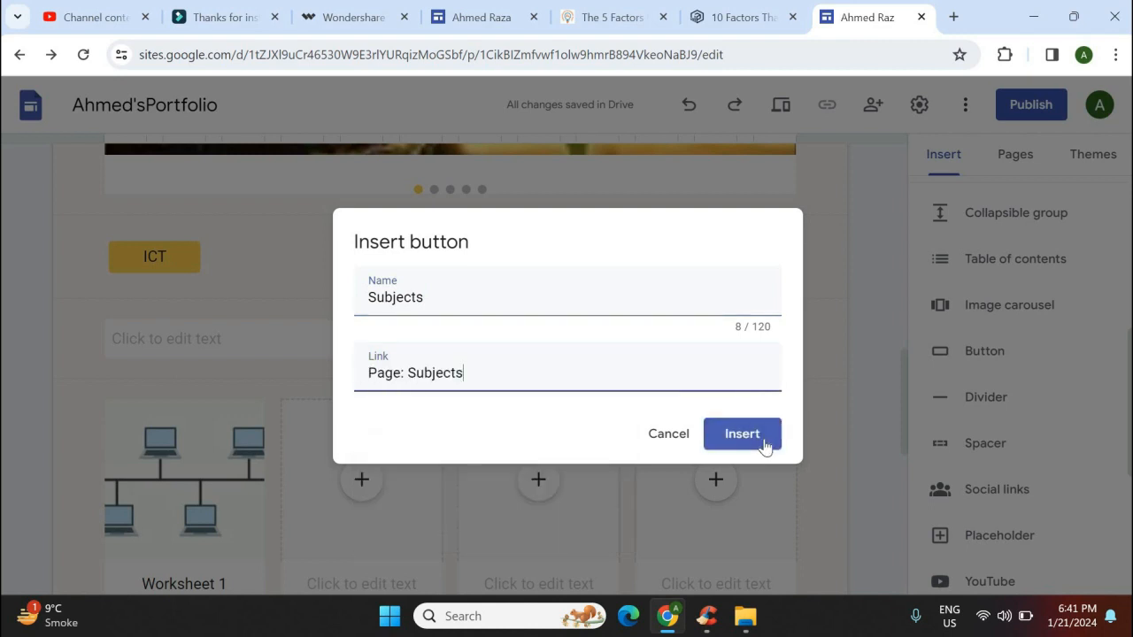
{"action": "left_click", "coordinate": [763, 437]}
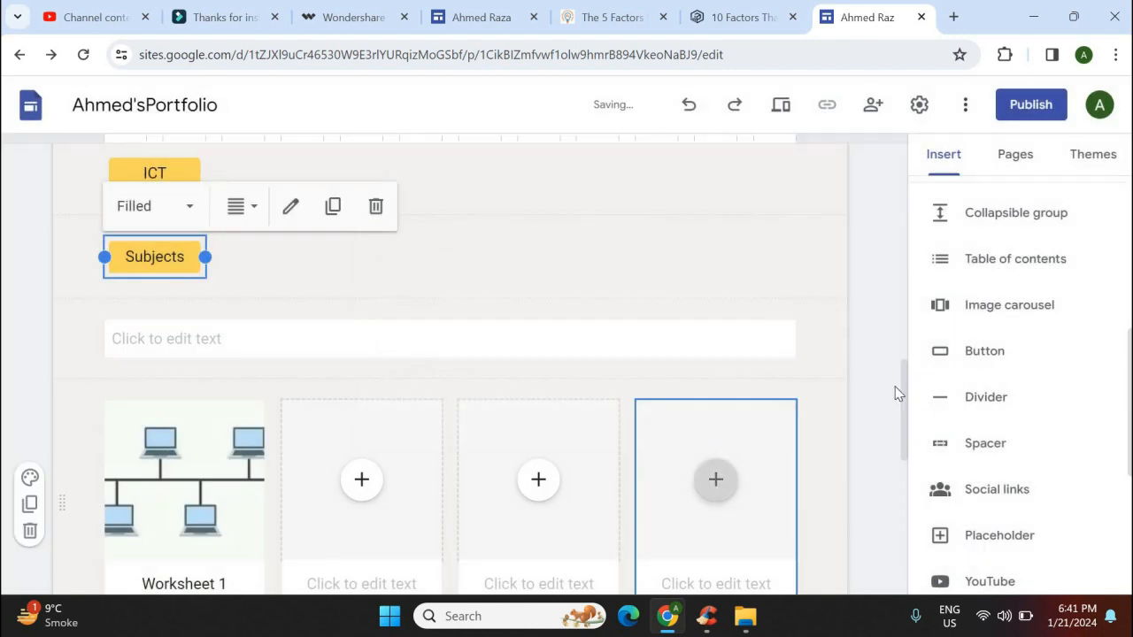
{"action": "scroll", "coordinate": [905, 435], "scroll_direction": "down", "scroll_amount": 2}
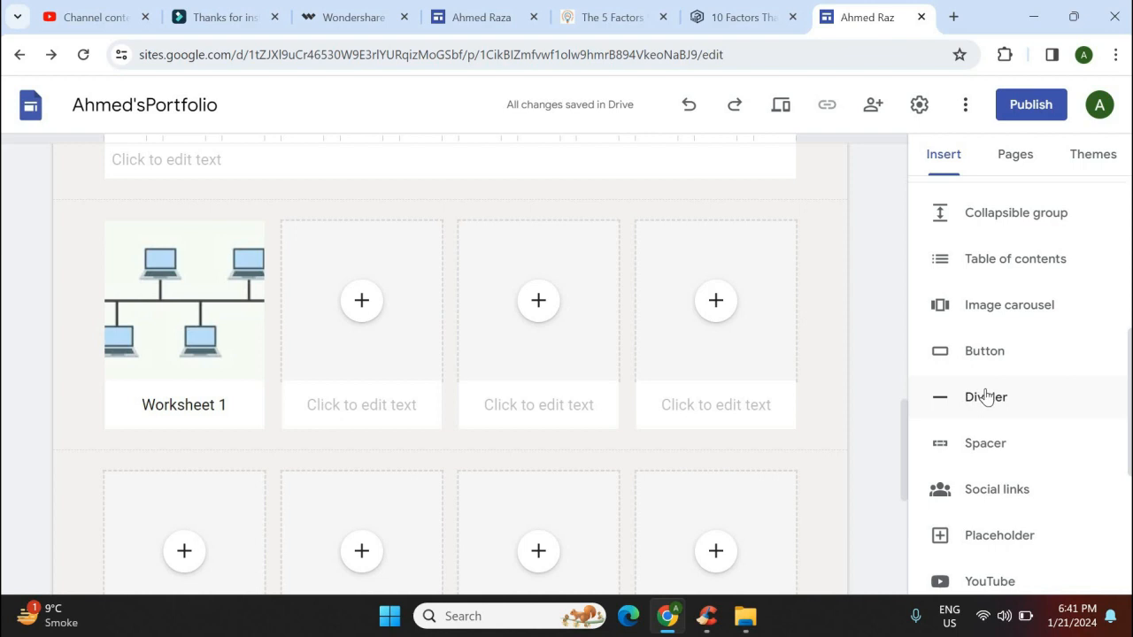
Insert two divider lines and a spacer between the two card rows
{"action": "left_click", "coordinate": [986, 396]}
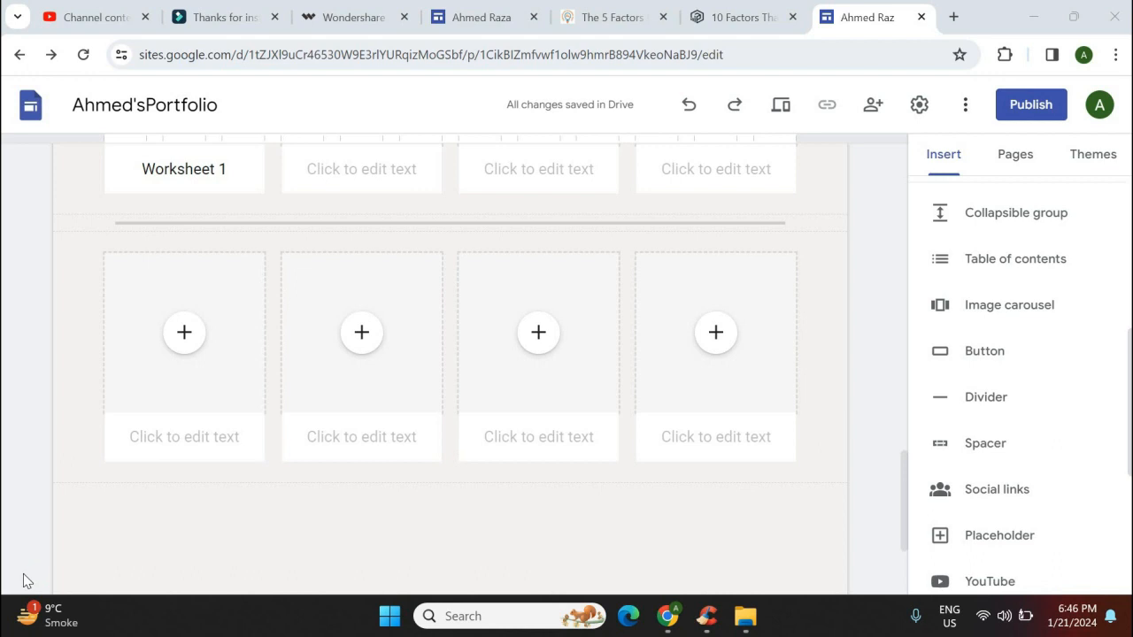
{"action": "left_click", "coordinate": [985, 400]}
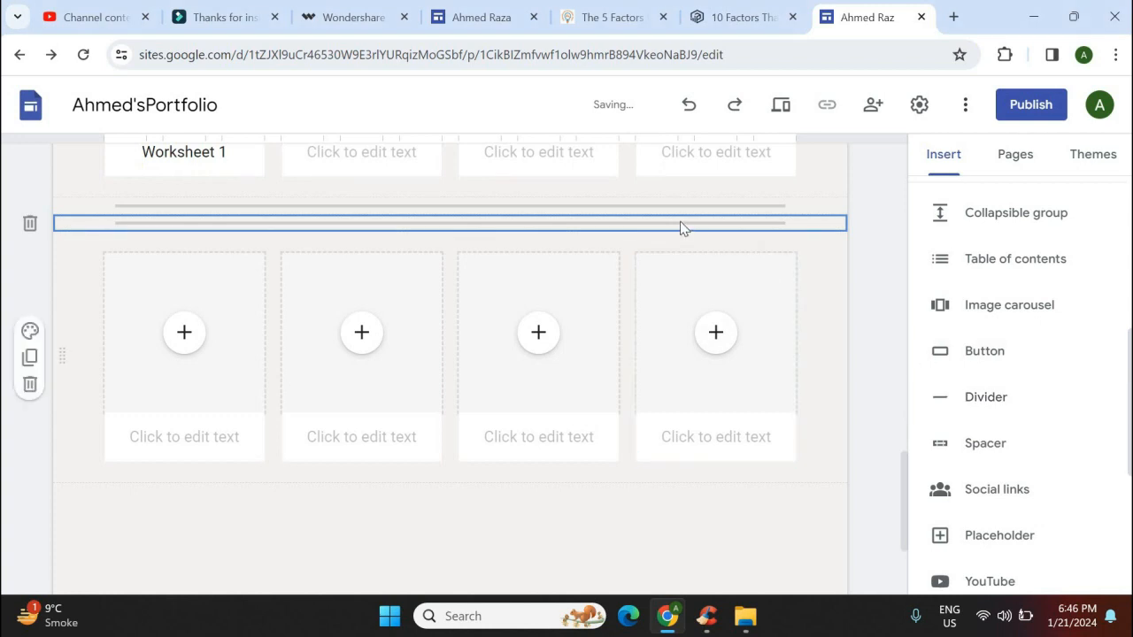
{"action": "left_click", "coordinate": [985, 443]}
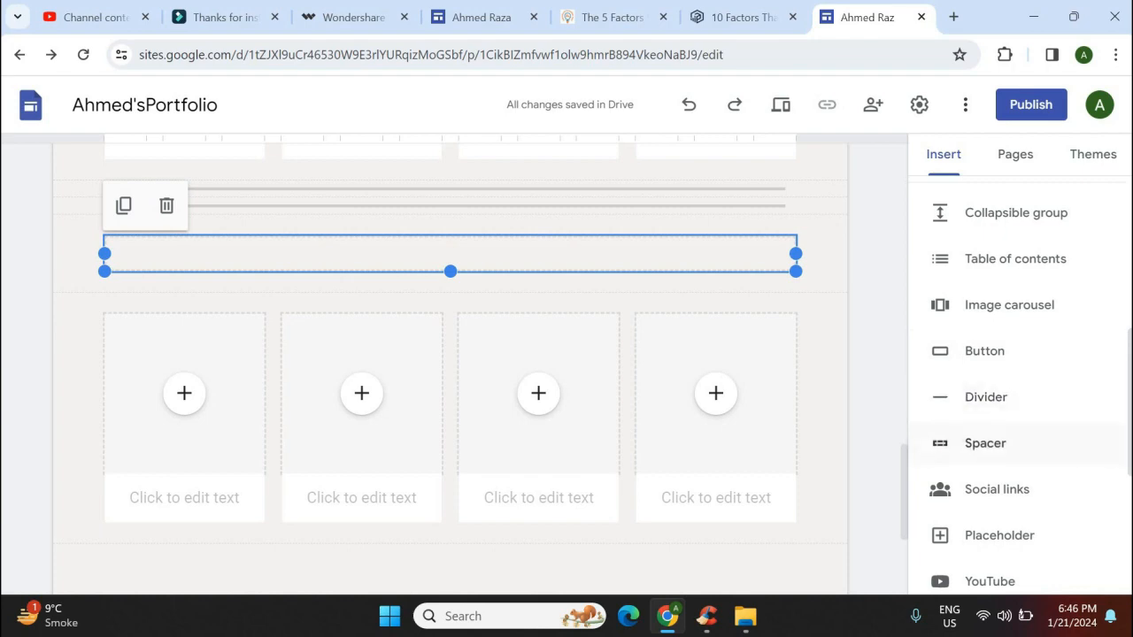
{"action": "scroll", "coordinate": [1062, 346], "scroll_direction": "down", "scroll_amount": 3}
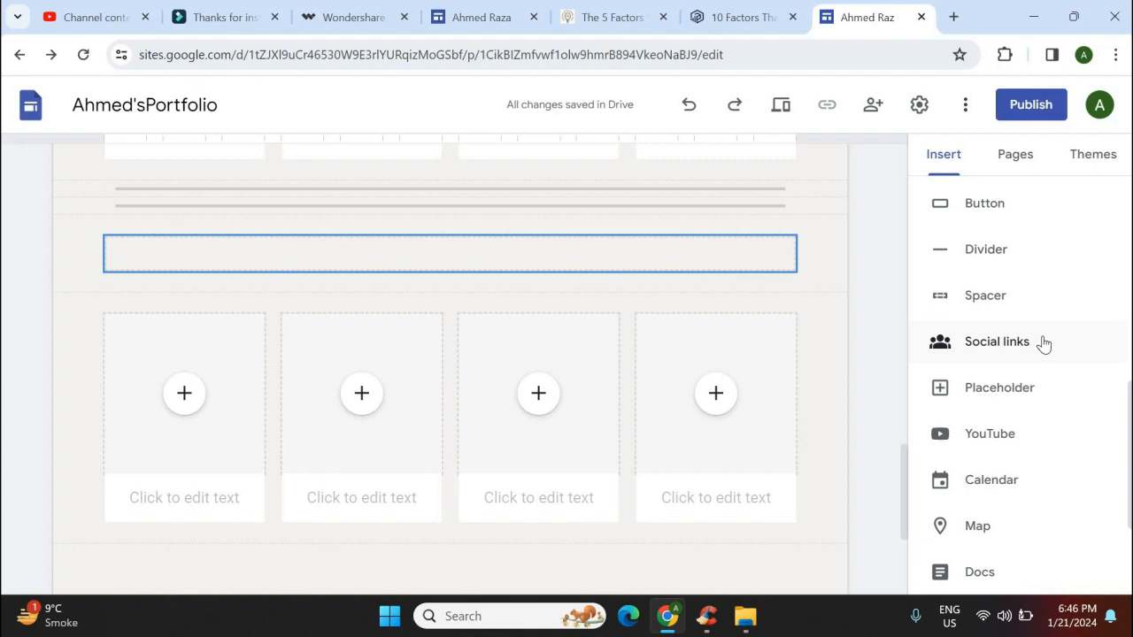
{"action": "left_click", "coordinate": [1044, 342]}
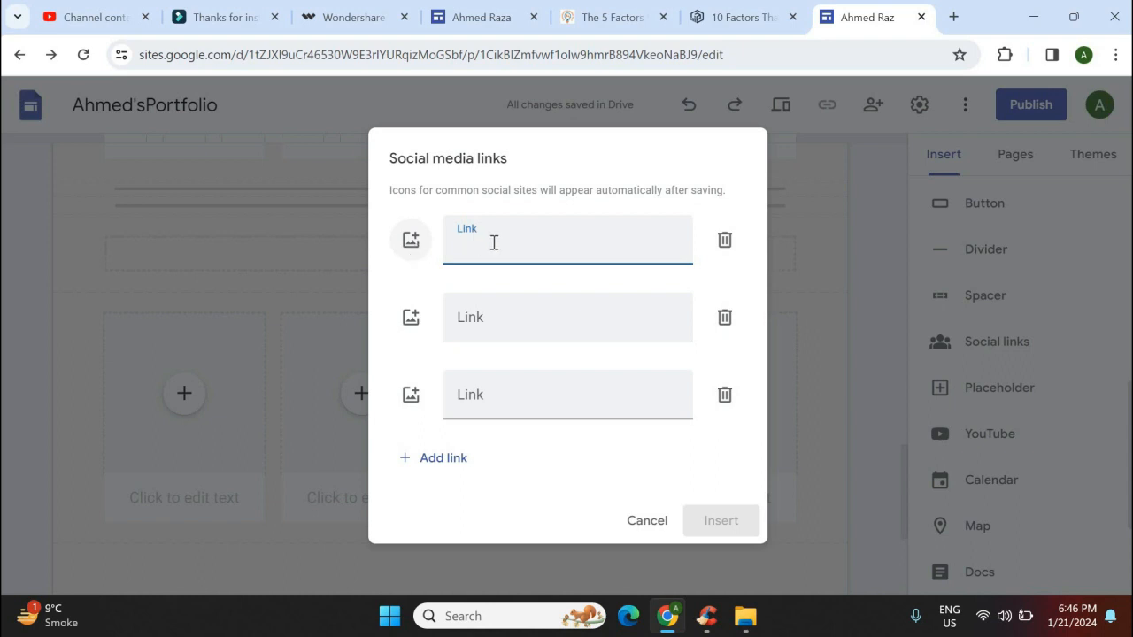
{"action": "left_click", "coordinate": [413, 247]}
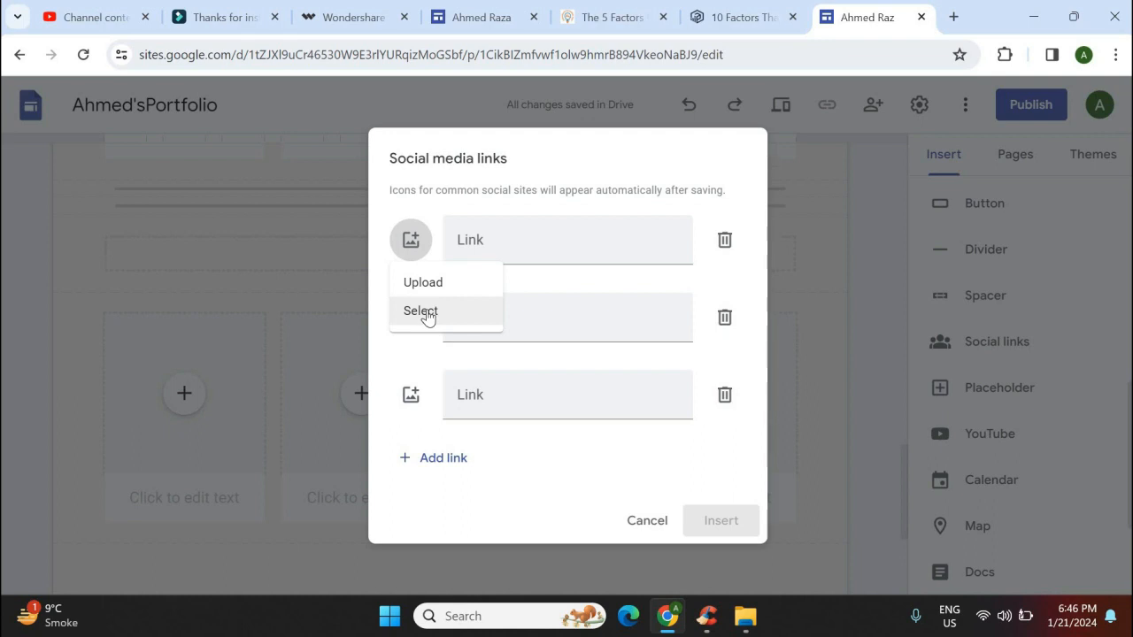
{"action": "left_click", "coordinate": [426, 313]}
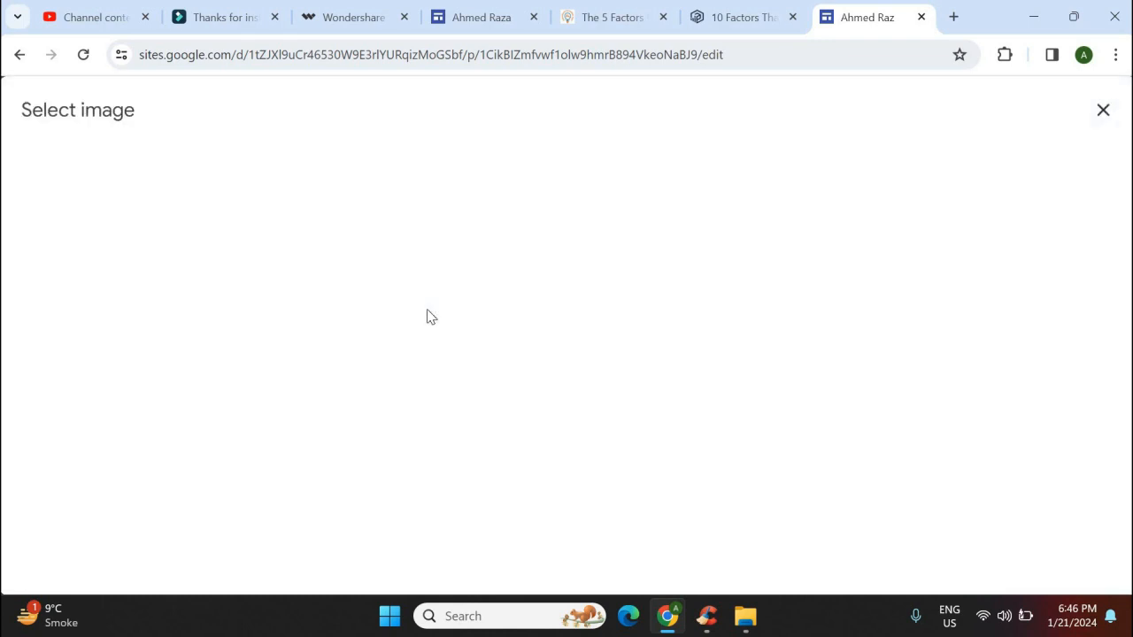
{"action": "left_click", "coordinate": [248, 170]}
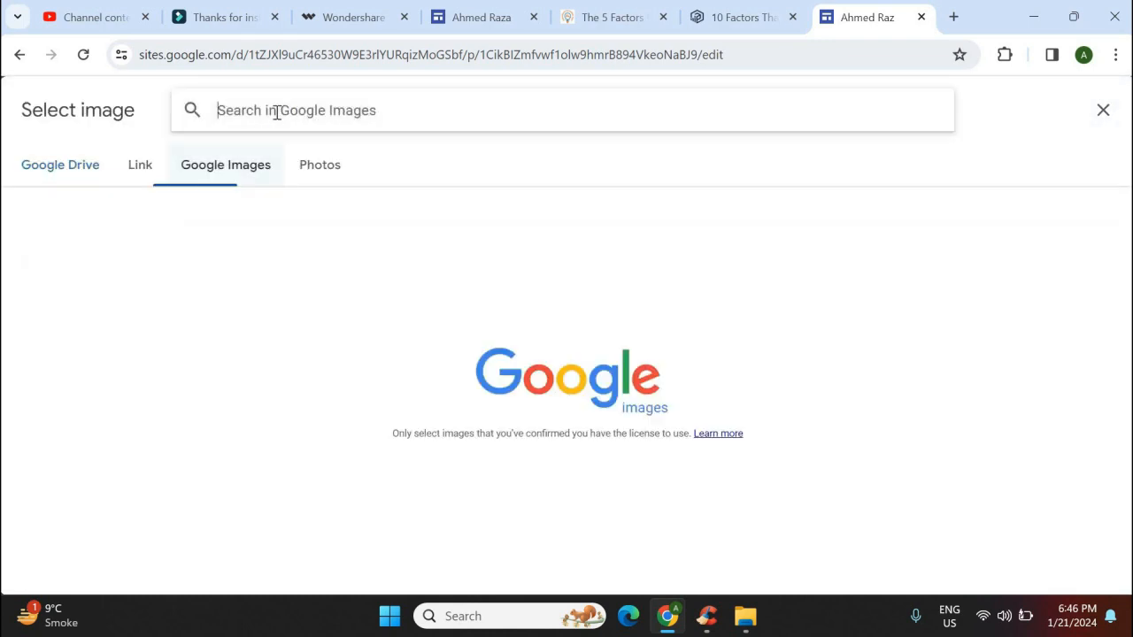
{"action": "type", "text": "fac"}
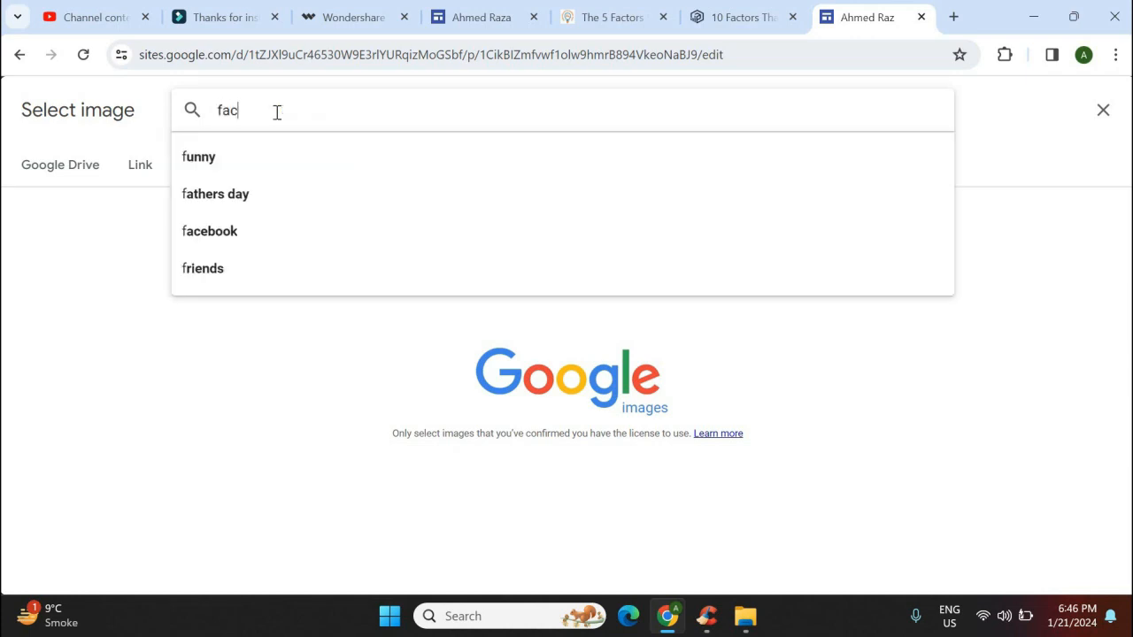
{"action": "type", "text": "ebook"}
{"action": "key", "text": "Return"}
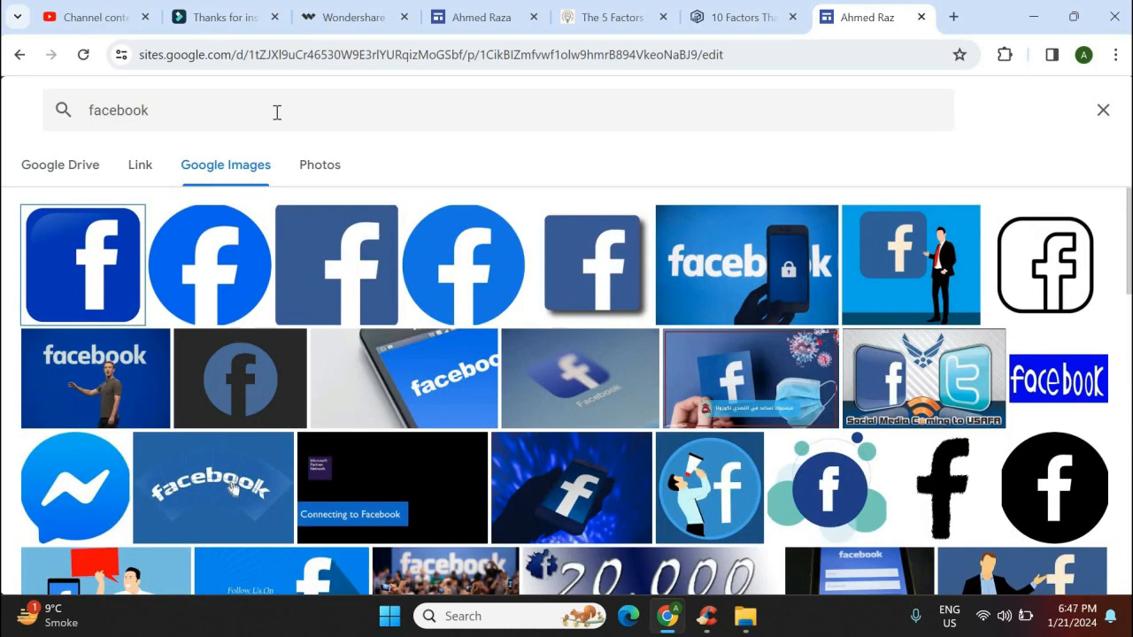
{"action": "left_click", "coordinate": [460, 257]}
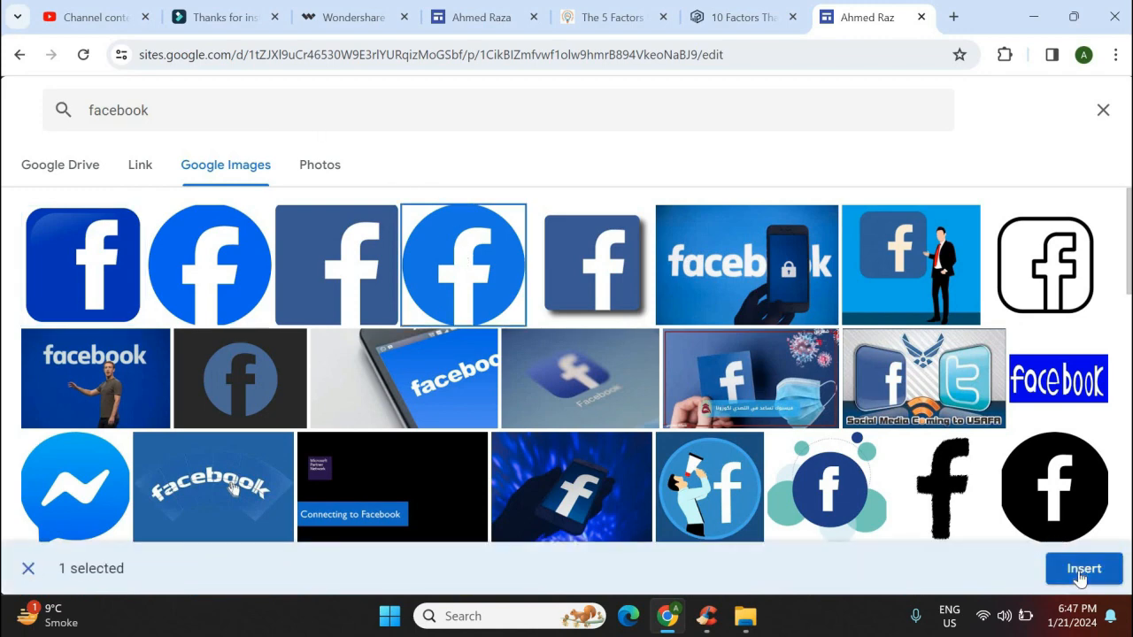
{"action": "left_click", "coordinate": [1081, 569]}
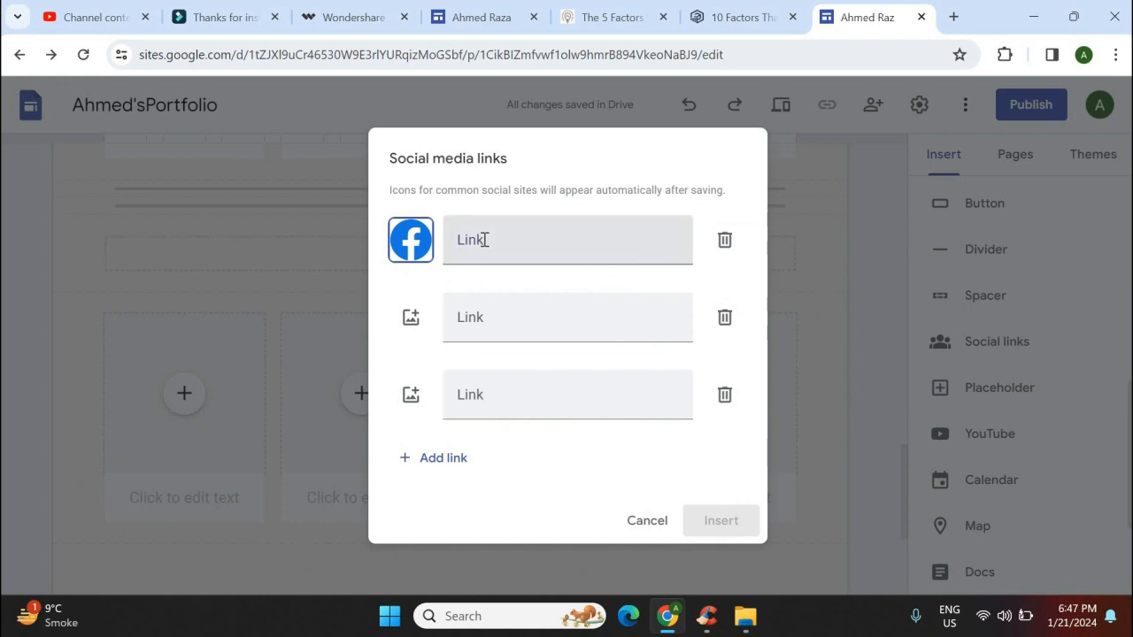
{"action": "left_click", "coordinate": [485, 240]}
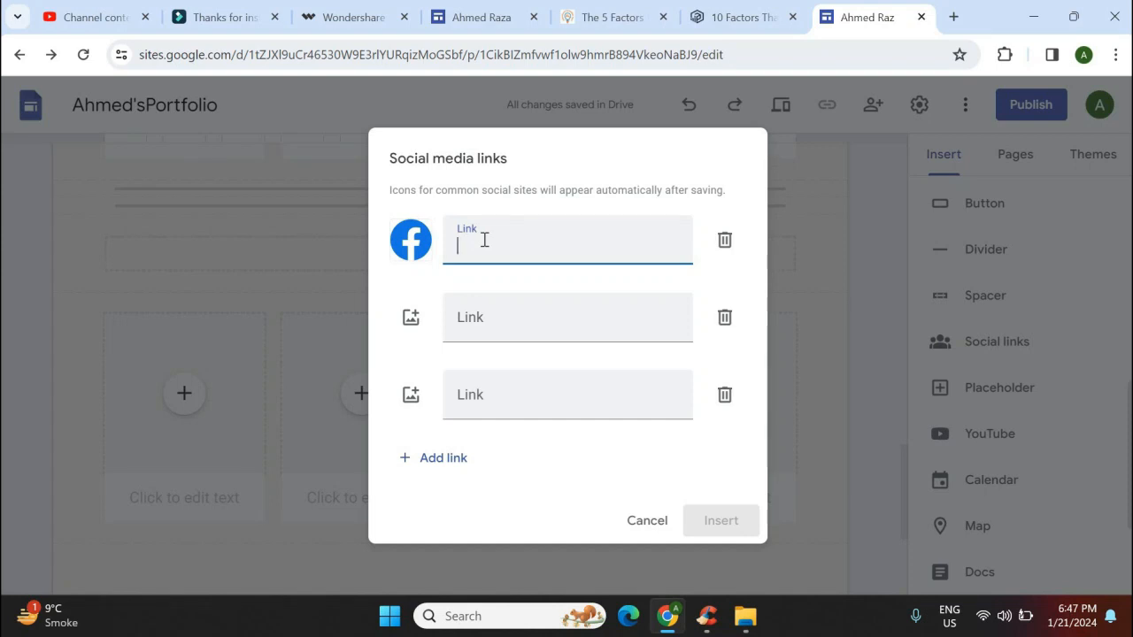
{"action": "type", "text": "www"}
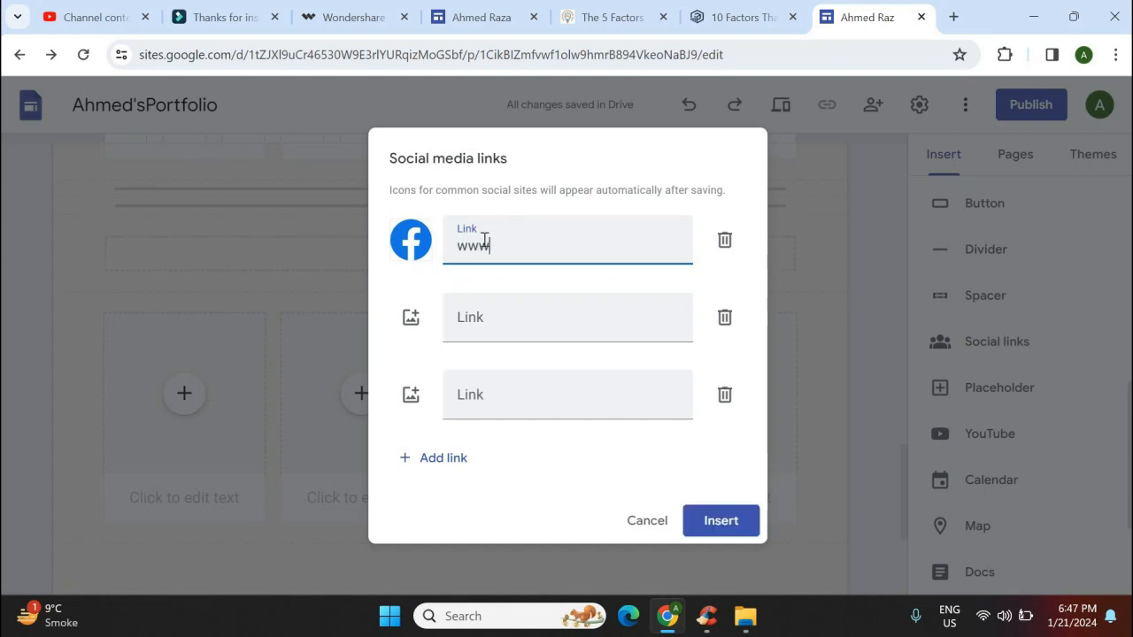
{"action": "type", "text": ".facebook.com"}
{"action": "left_click", "coordinate": [410, 328]}
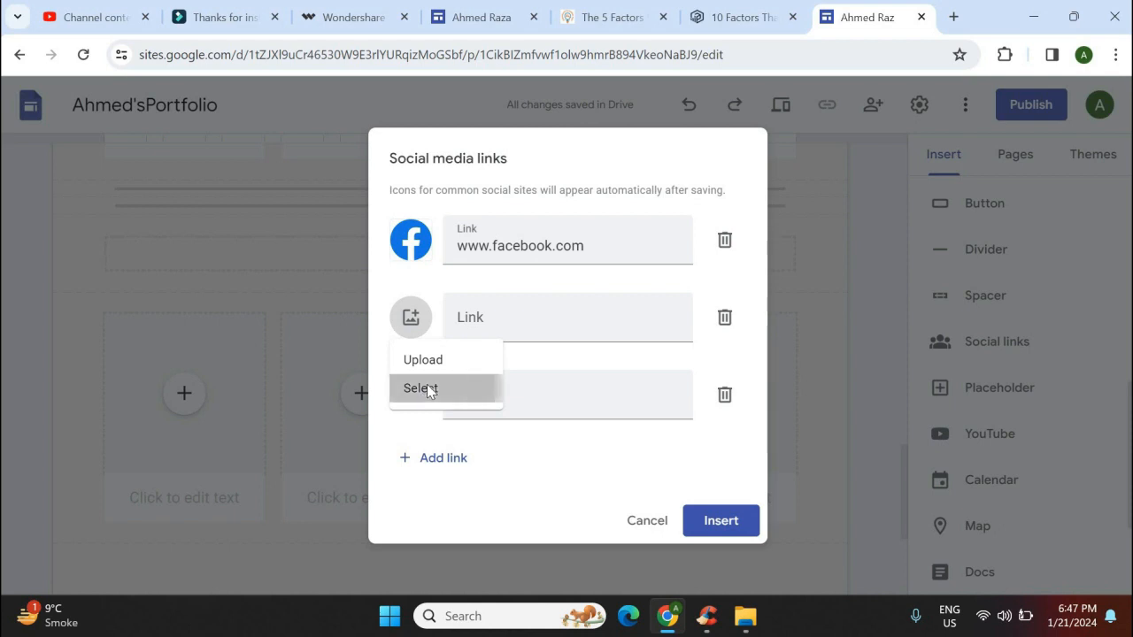
{"action": "left_click", "coordinate": [424, 387]}
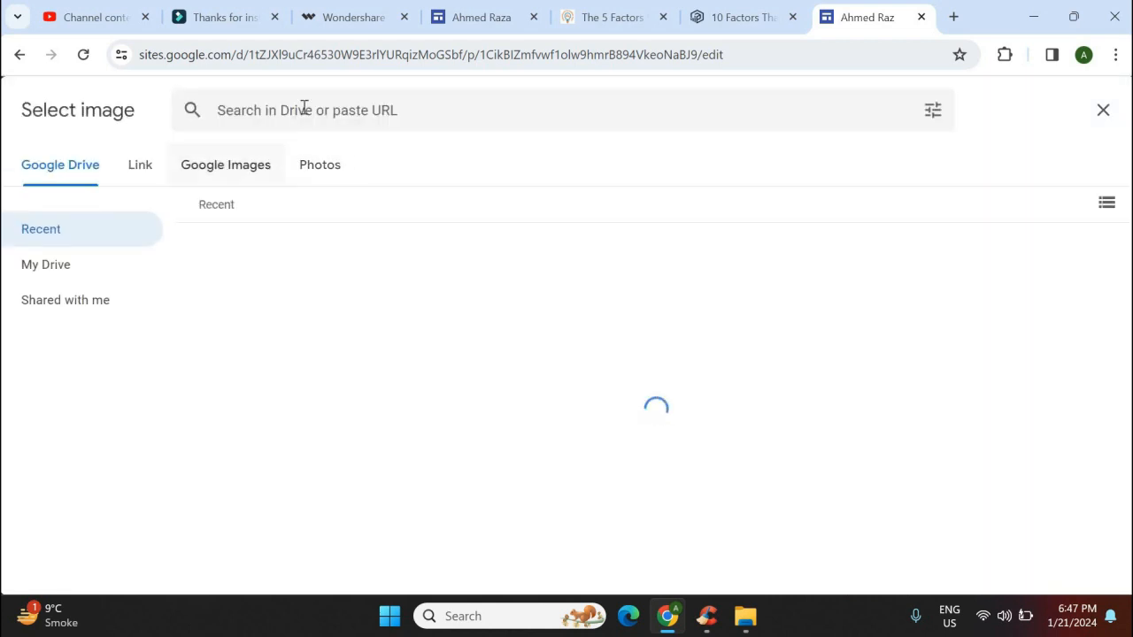
{"action": "type", "text": "linke"}
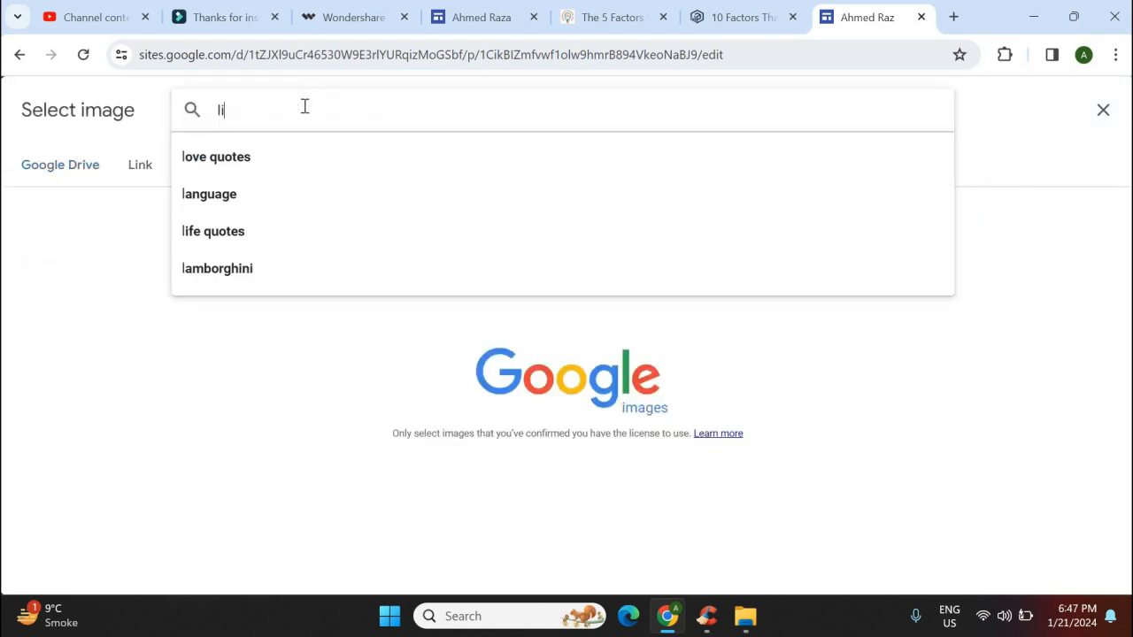
{"action": "type", "text": "din"}
{"action": "key", "text": "Return"}
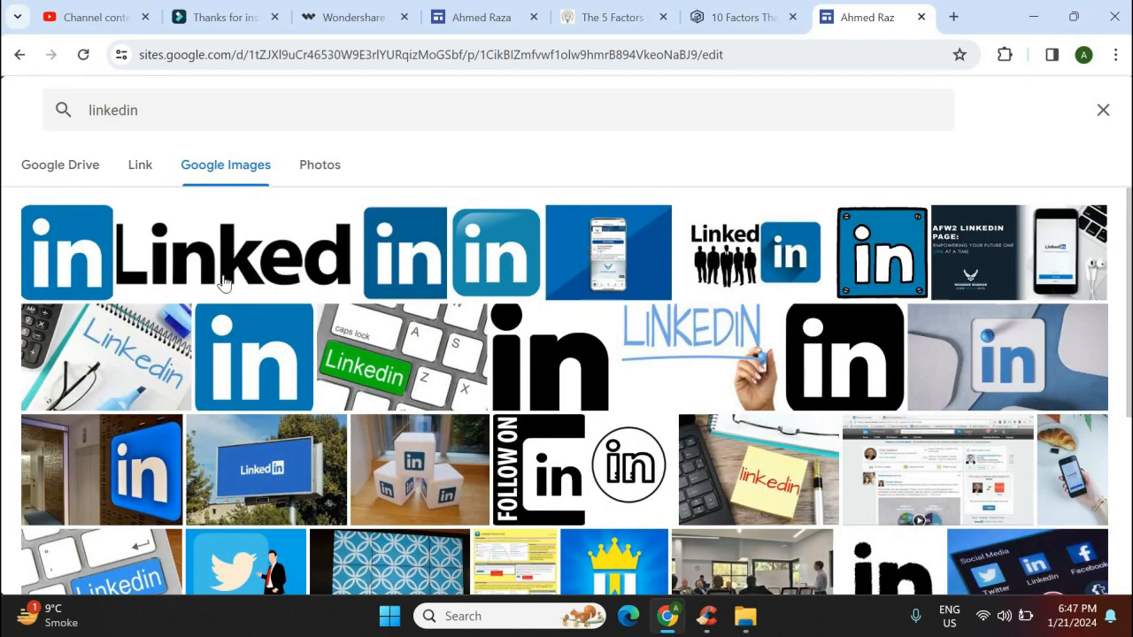
{"action": "left_click", "coordinate": [496, 257]}
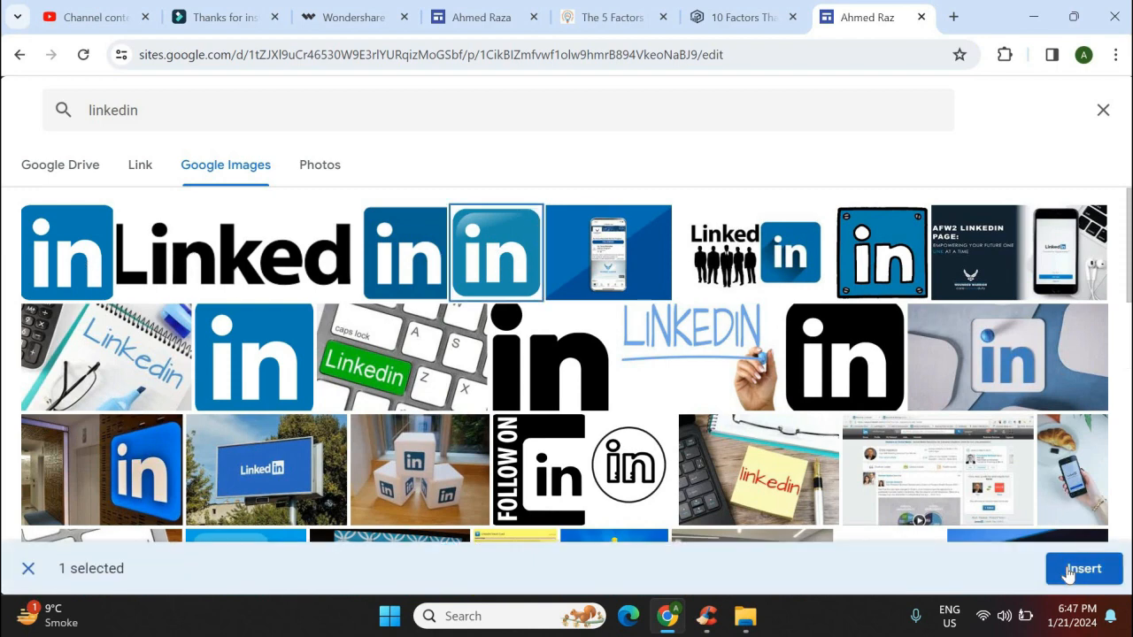
{"action": "left_click", "coordinate": [1069, 573]}
{"action": "left_click", "coordinate": [490, 319]}
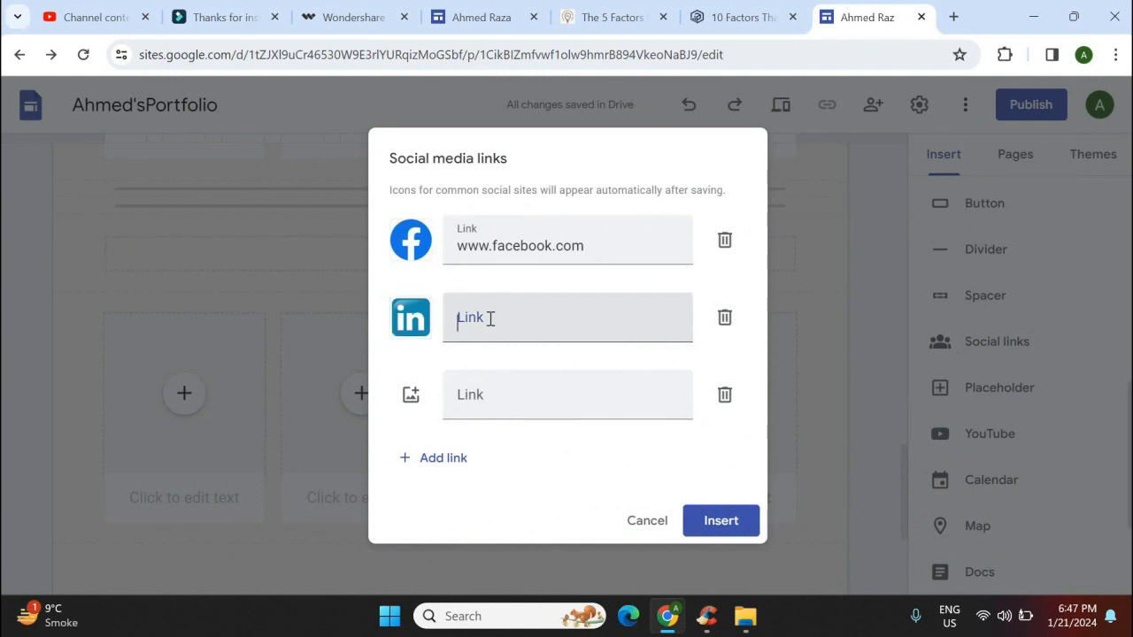
{"action": "type", "text": "www"}
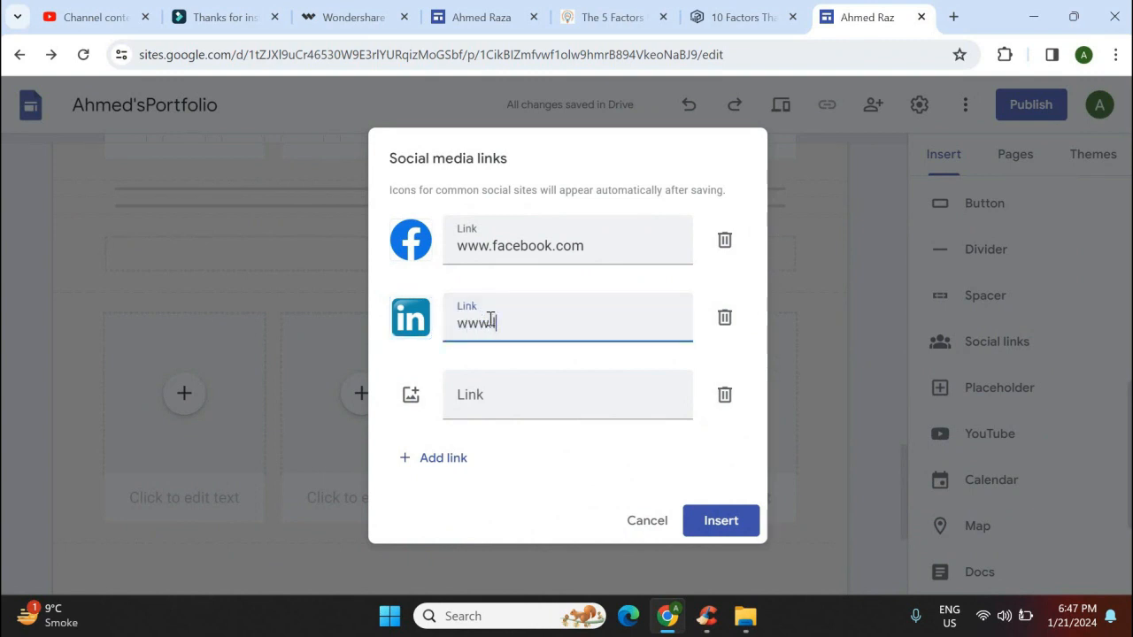
{"action": "type", "text": ".linkedin.com"}
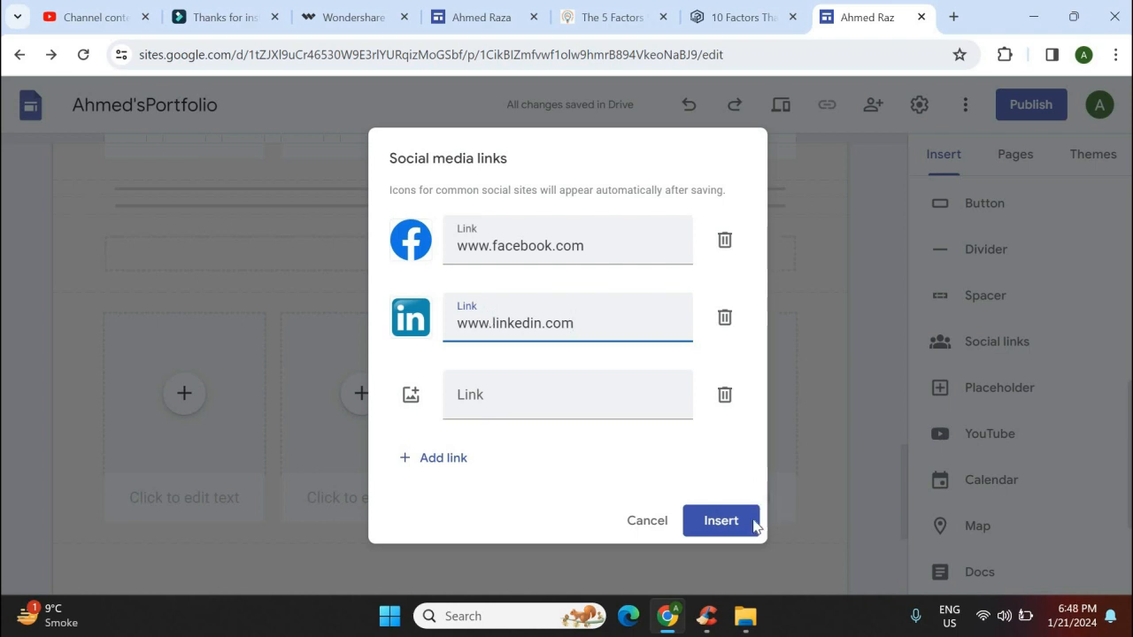
{"action": "left_click", "coordinate": [724, 522]}
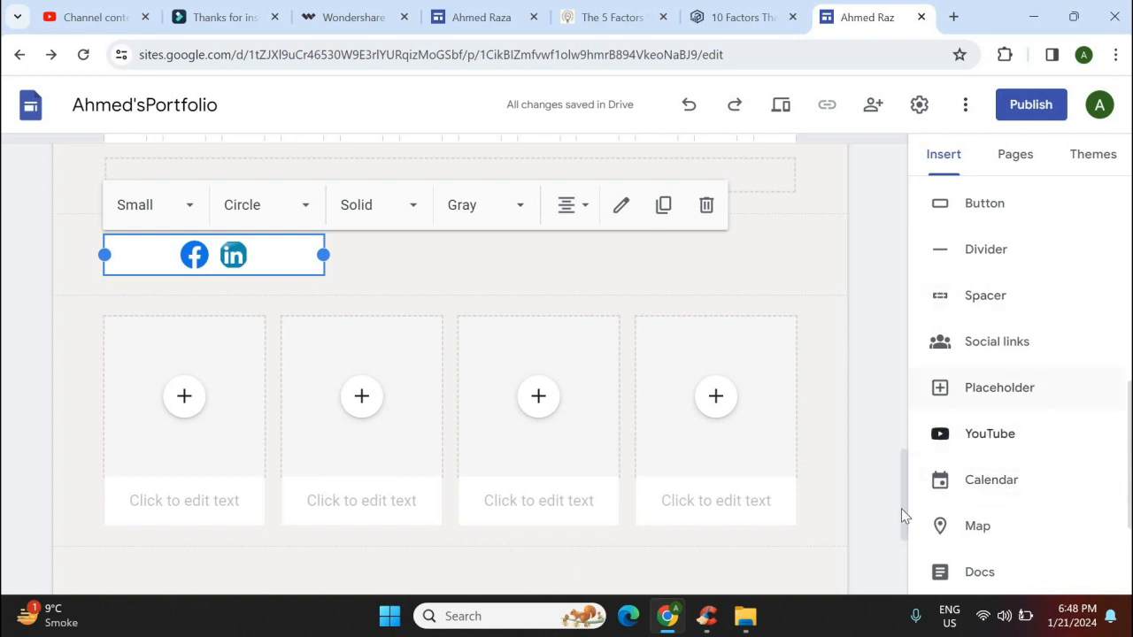
Embed the Python downloading and installation YouTube video and widen it to page width
{"action": "scroll", "coordinate": [455, 359], "scroll_direction": "down", "scroll_amount": 3}
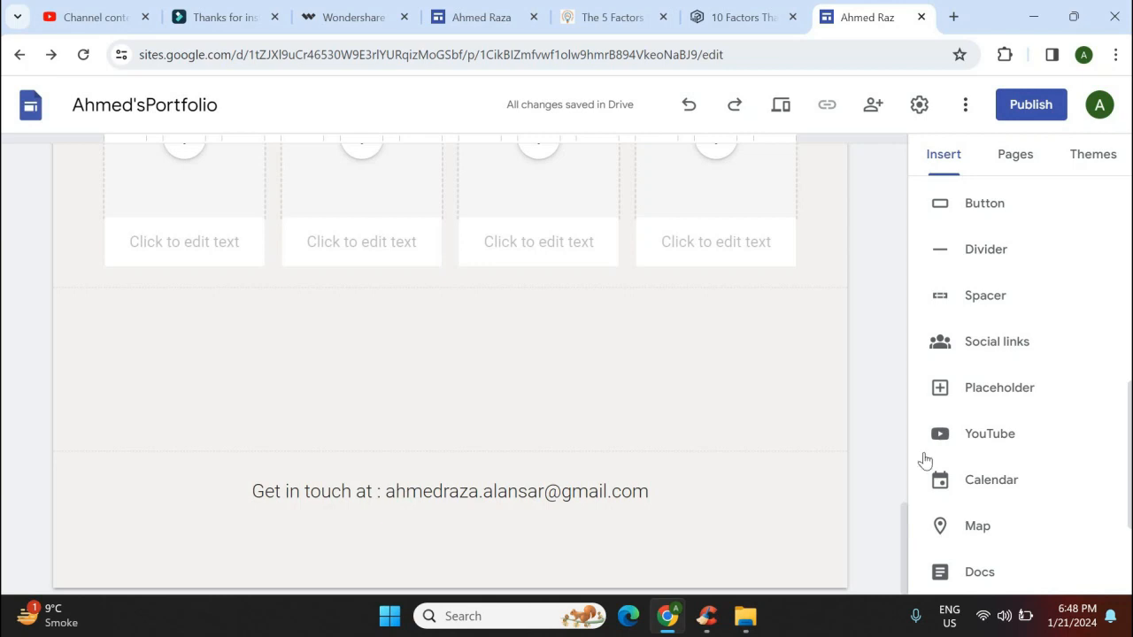
{"action": "left_click", "coordinate": [974, 438]}
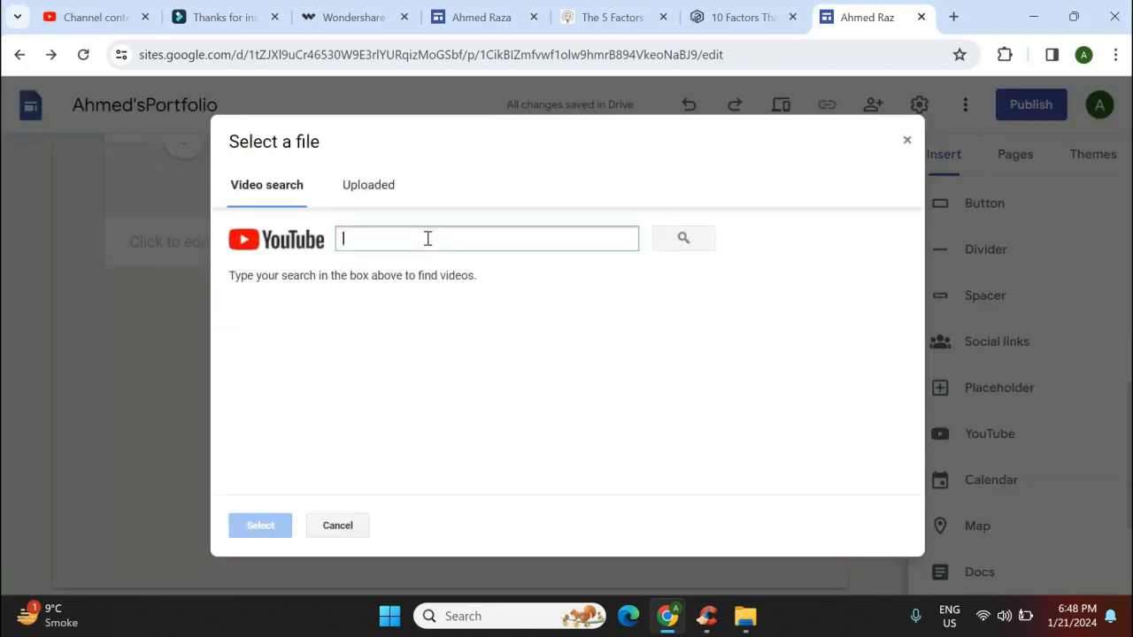
{"action": "type", "text": "d"}
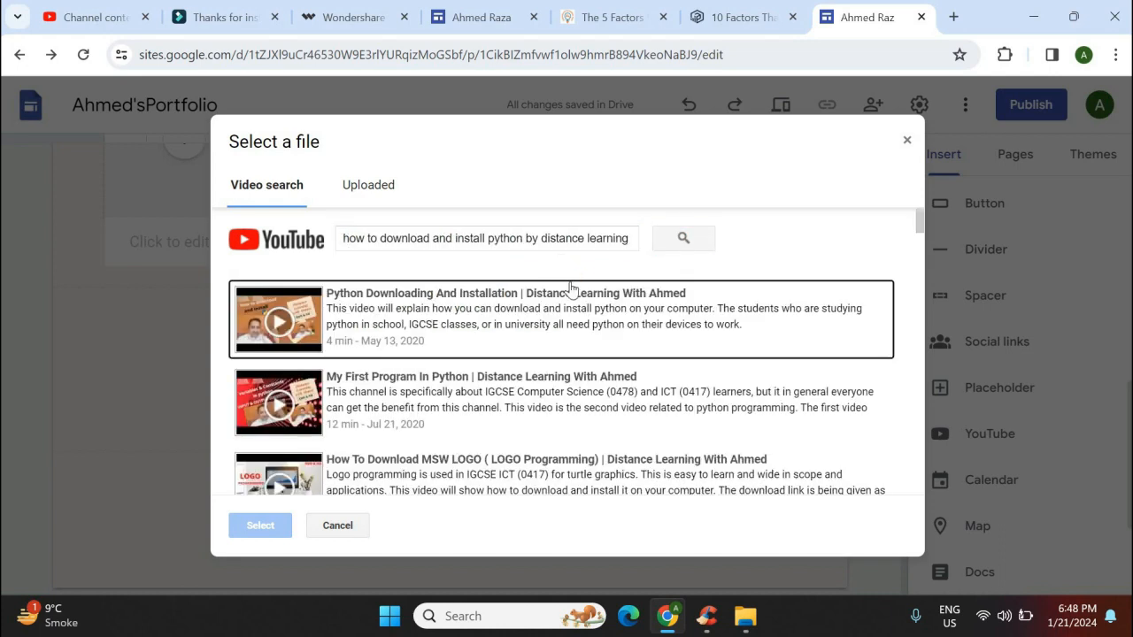
{"action": "left_click", "coordinate": [516, 322]}
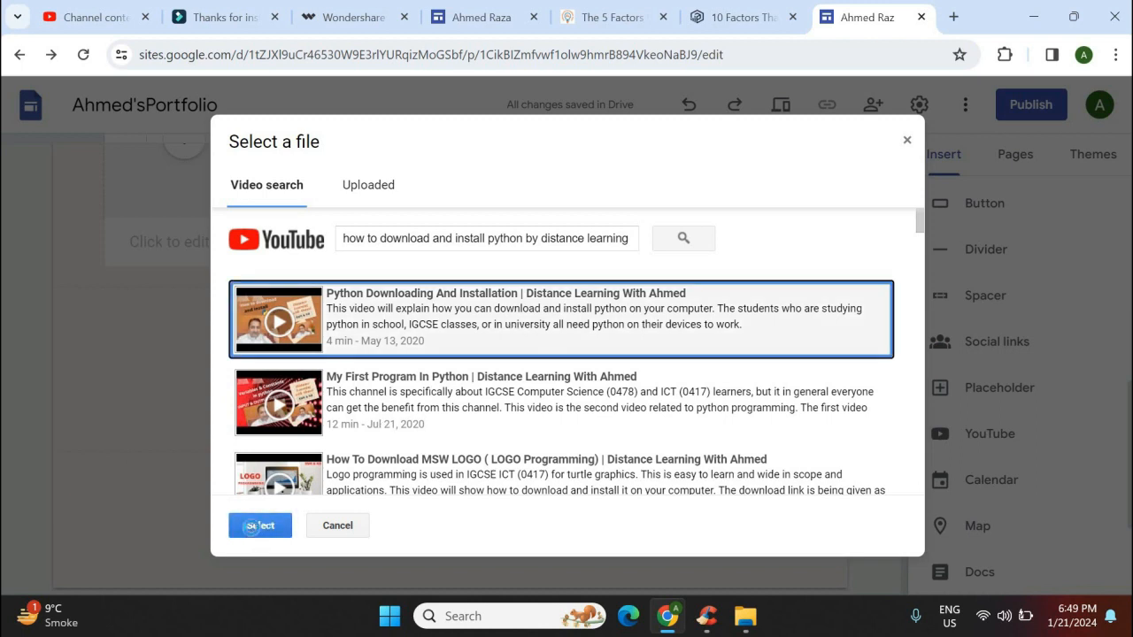
{"action": "left_click", "coordinate": [258, 527]}
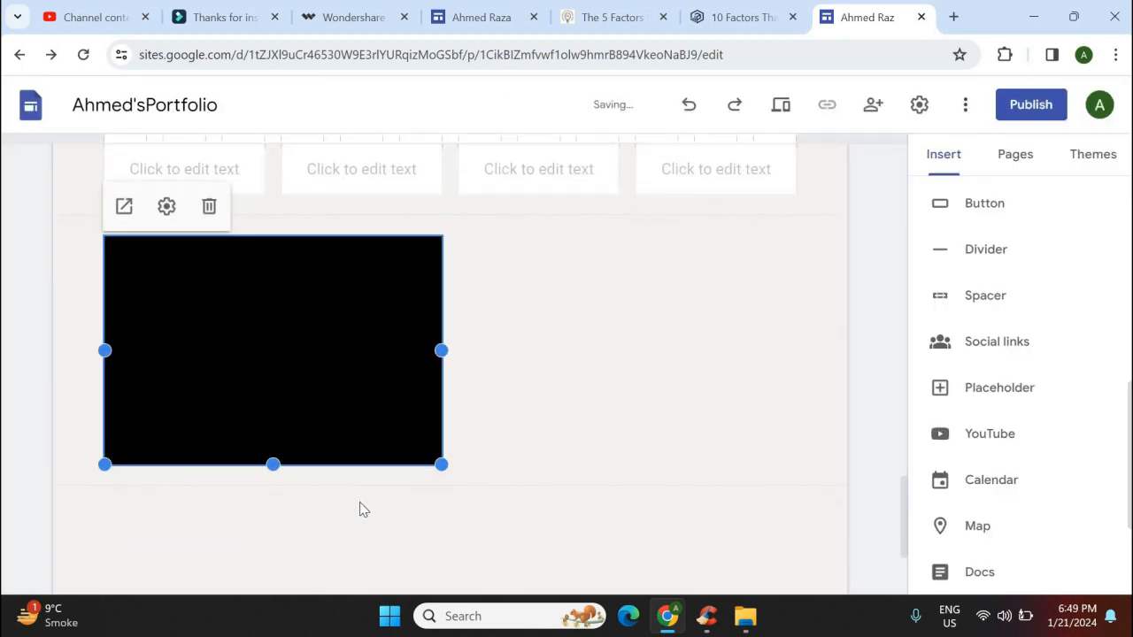
{"action": "left_click_drag", "start_coordinate": [441, 460], "coordinate": [797, 555]}
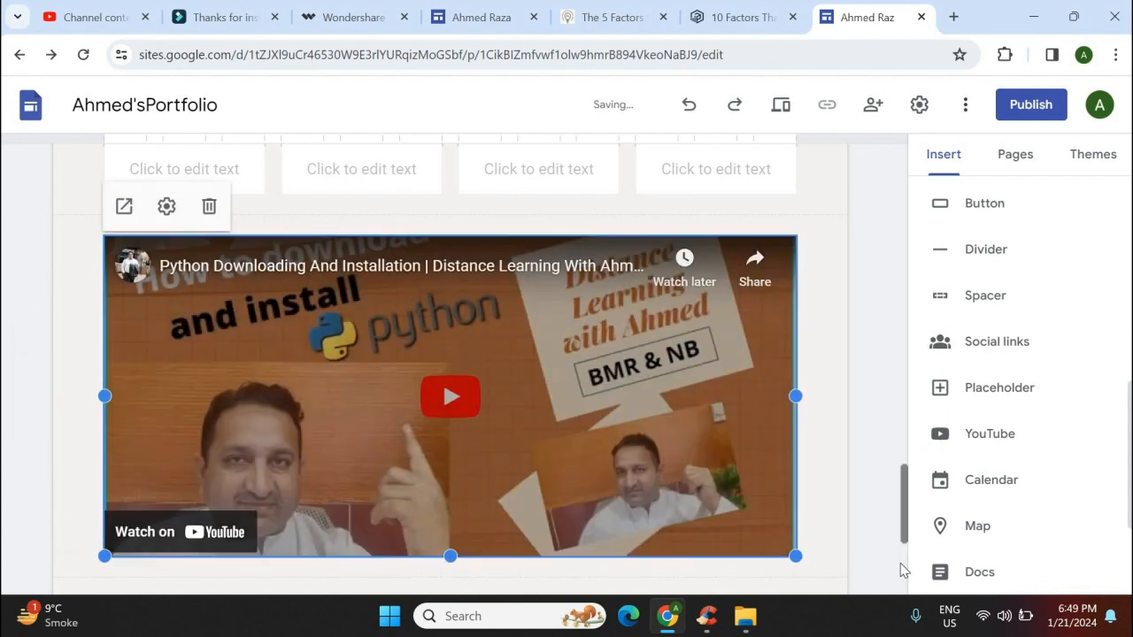
{"action": "scroll", "coordinate": [508, 392], "scroll_direction": "down", "scroll_amount": 3}
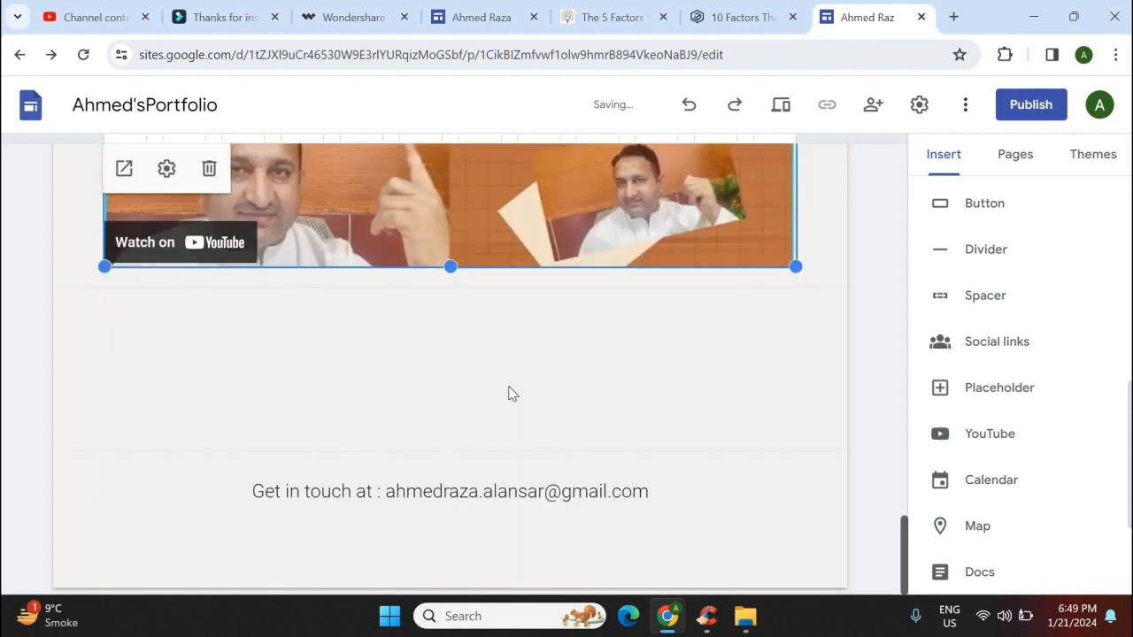
{"action": "left_click", "coordinate": [992, 433]}
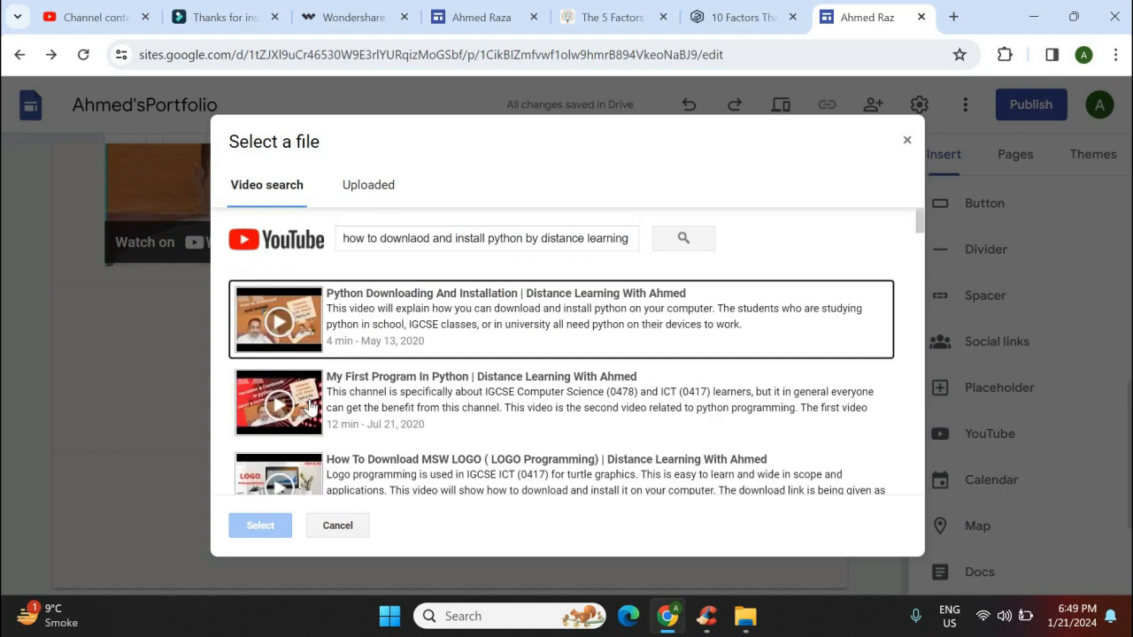
Embed the 'My First Program In Python' video and resize it to span the page
{"action": "left_click", "coordinate": [309, 406]}
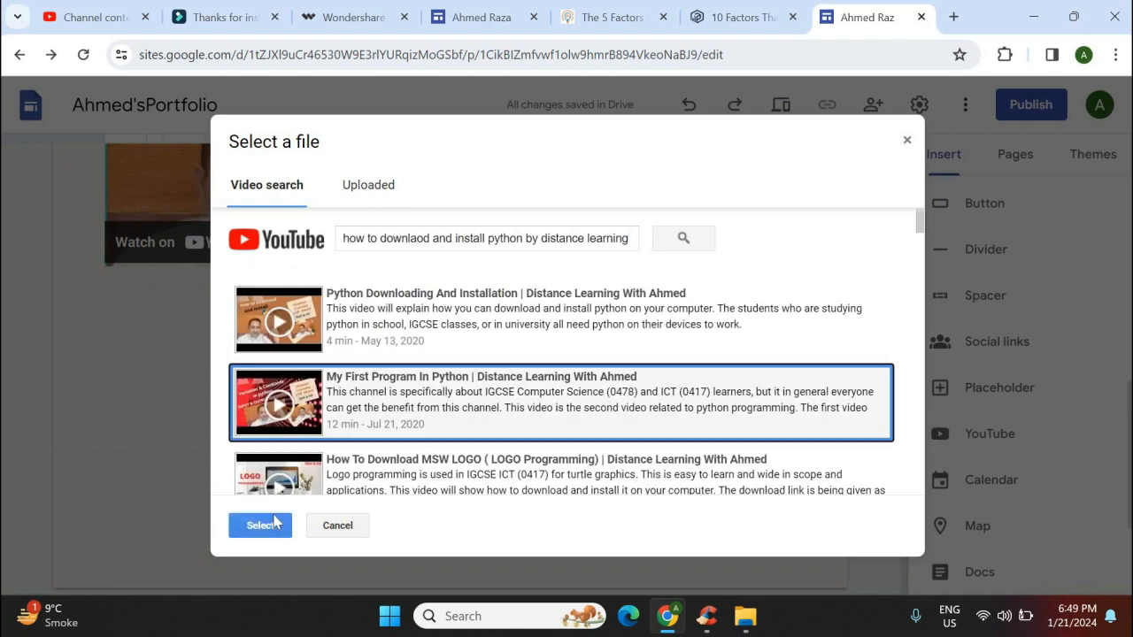
{"action": "left_click", "coordinate": [275, 522]}
{"action": "left_click", "coordinate": [262, 524]}
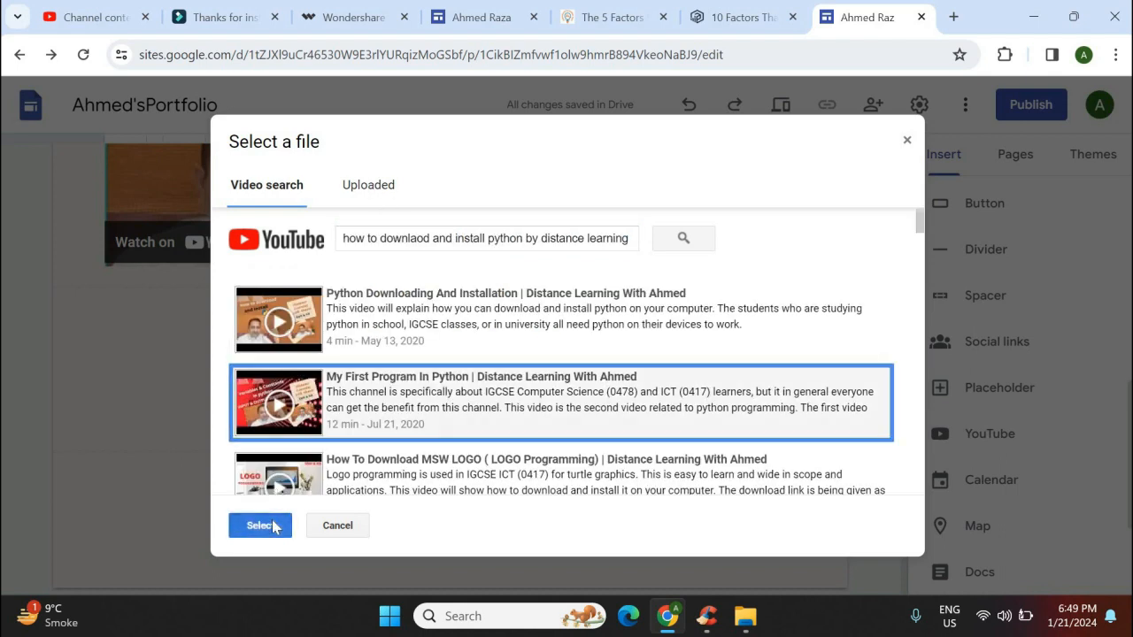
{"action": "left_click_drag", "start_coordinate": [500, 468], "coordinate": [800, 600]}
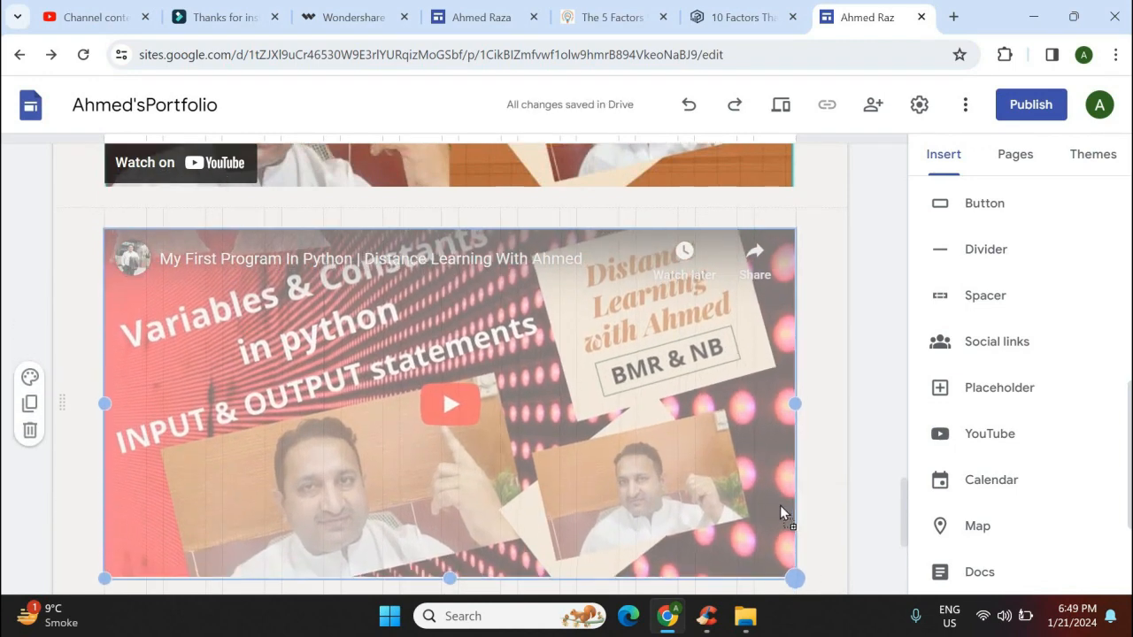
{"action": "scroll", "coordinate": [780, 505], "scroll_direction": "down", "scroll_amount": 3}
{"action": "left_click_drag", "start_coordinate": [800, 436], "coordinate": [903, 354]}
{"action": "left_click_drag", "start_coordinate": [906, 535], "coordinate": [892, 571]}
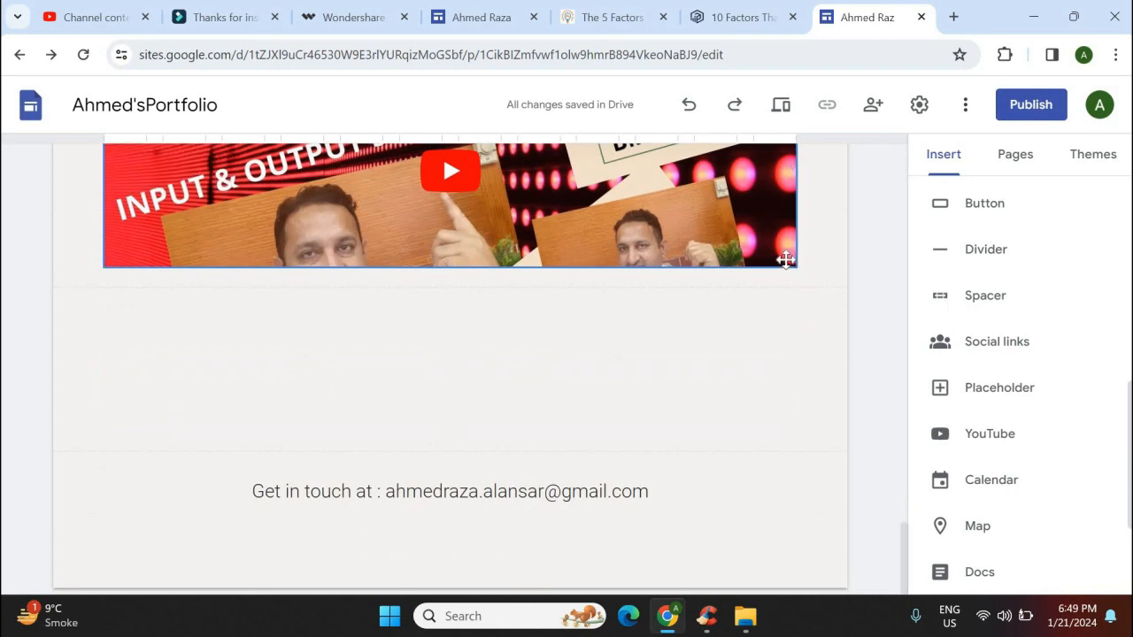
{"action": "left_click_drag", "start_coordinate": [799, 332], "coordinate": [812, 451]}
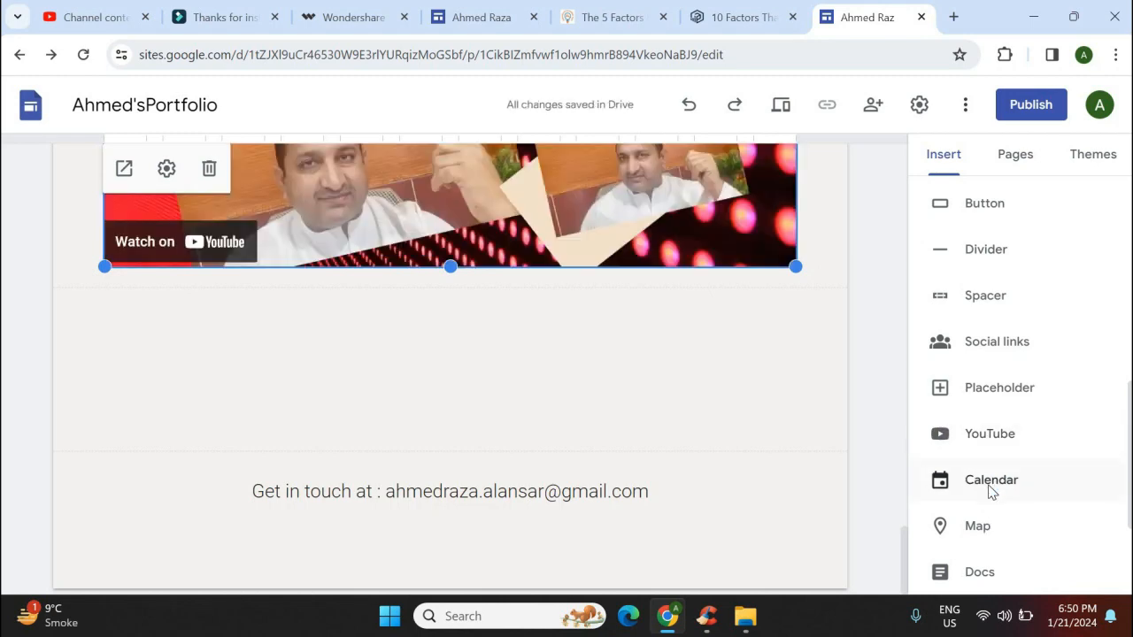
Embed your own Google Calendar below the second video and widen it across the page
{"action": "left_click", "coordinate": [991, 482]}
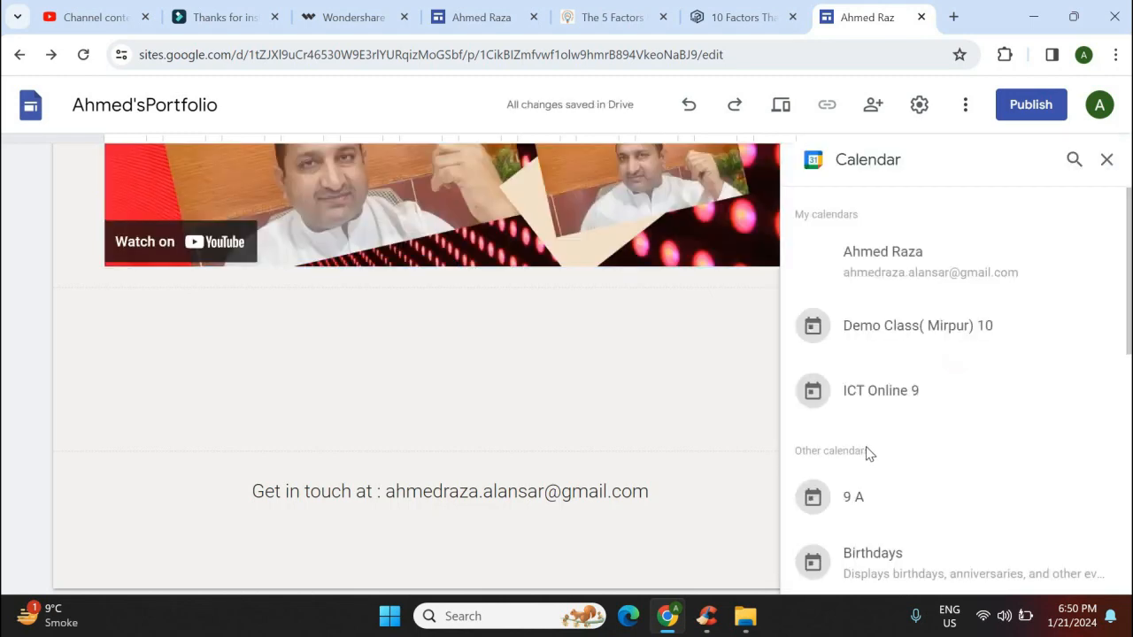
{"action": "left_click", "coordinate": [903, 281]}
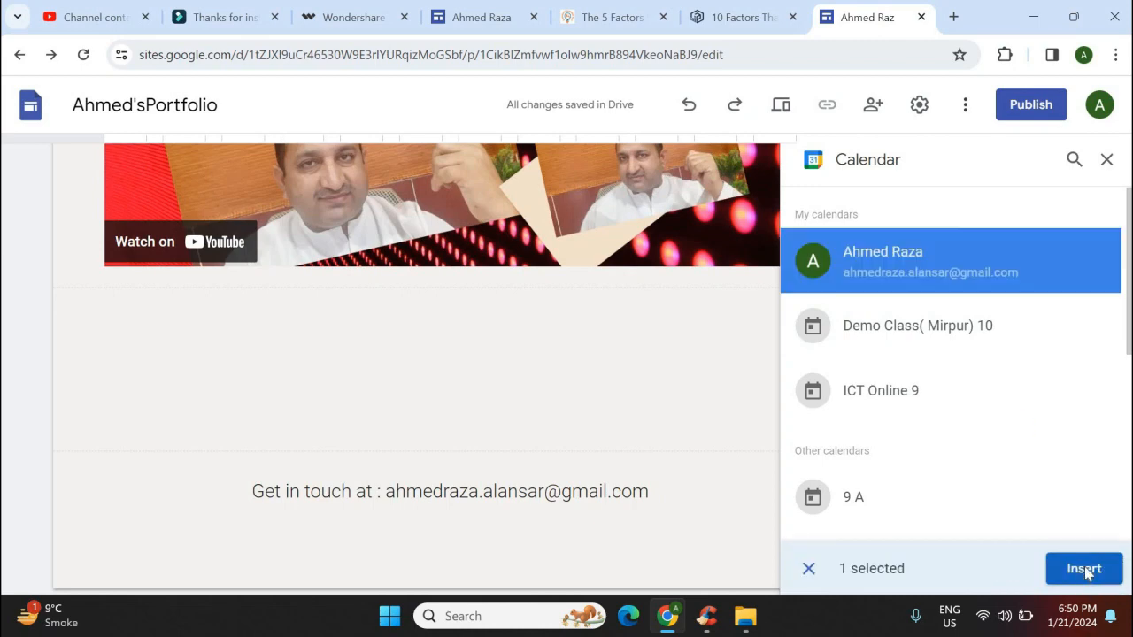
{"action": "left_click", "coordinate": [1084, 568]}
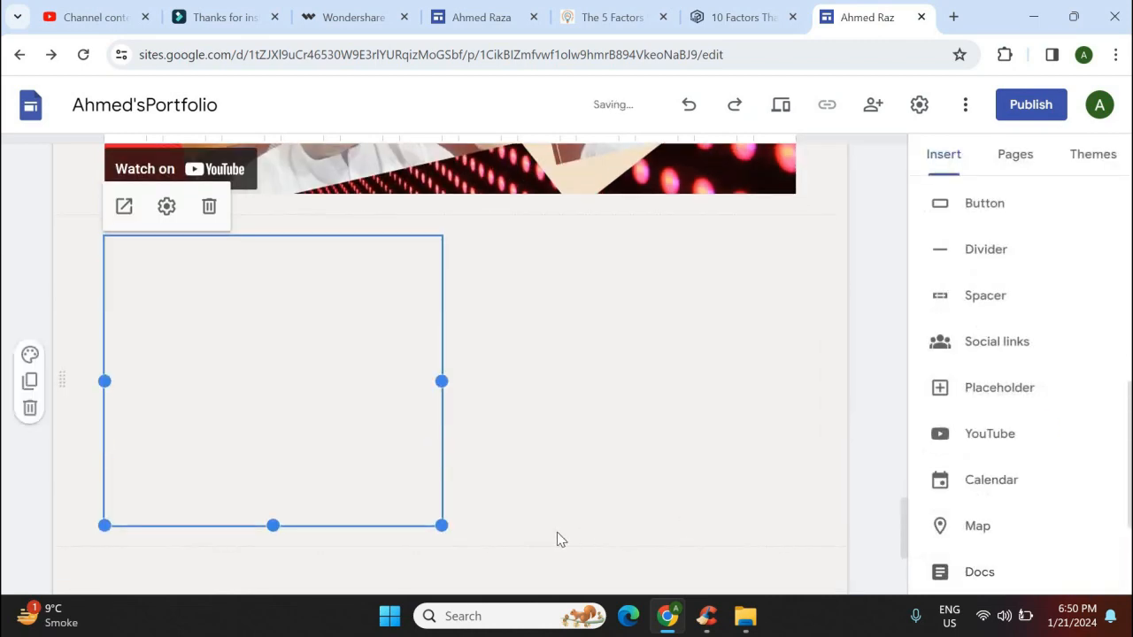
{"action": "left_click_drag", "start_coordinate": [441, 525], "coordinate": [678, 609]}
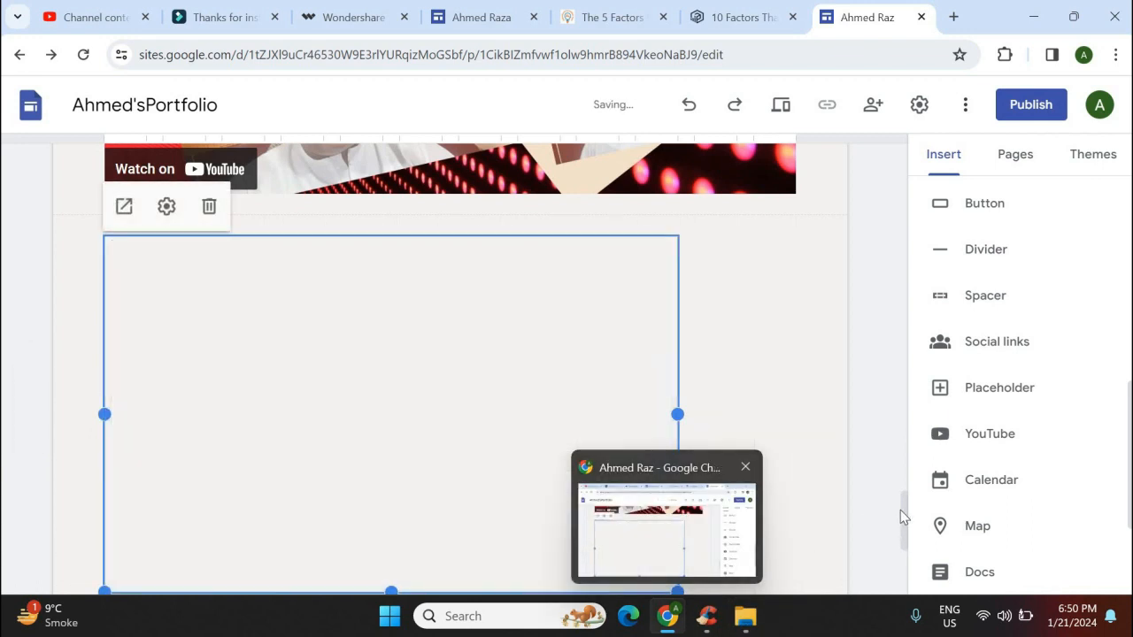
{"action": "left_click", "coordinate": [897, 508]}
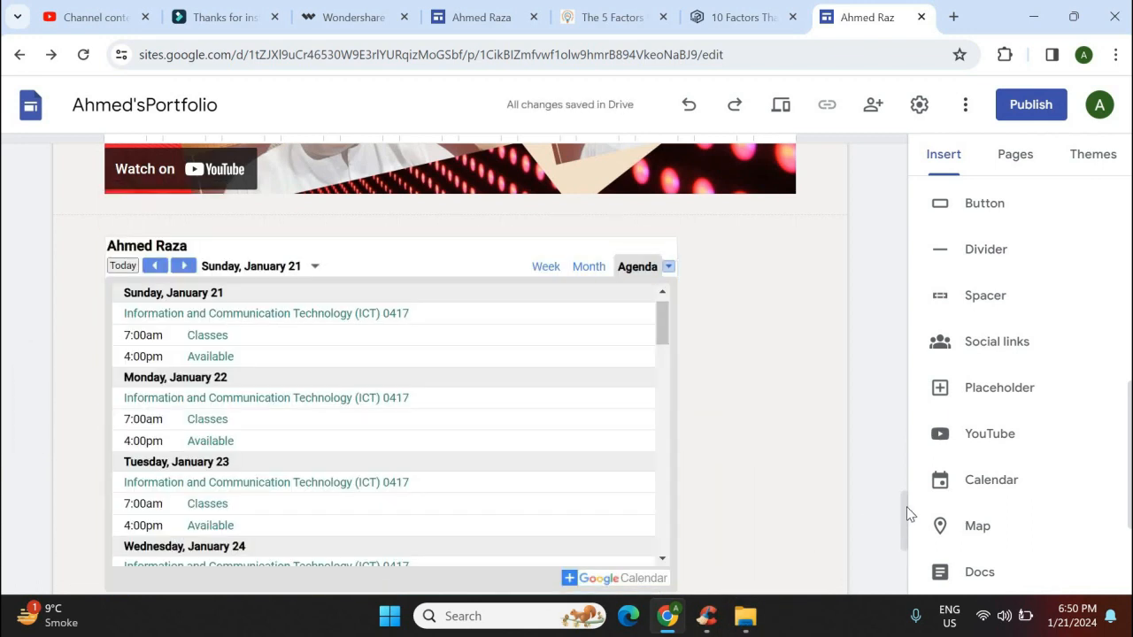
{"action": "scroll", "coordinate": [673, 265], "scroll_direction": "down", "scroll_amount": 3}
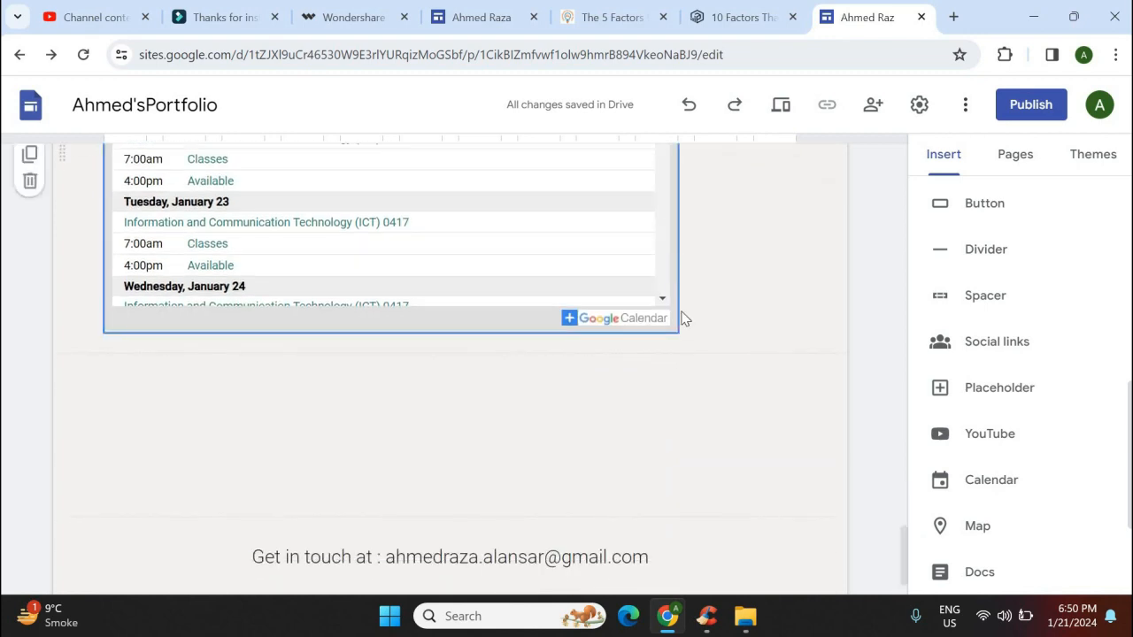
{"action": "left_click_drag", "start_coordinate": [675, 326], "coordinate": [799, 386]}
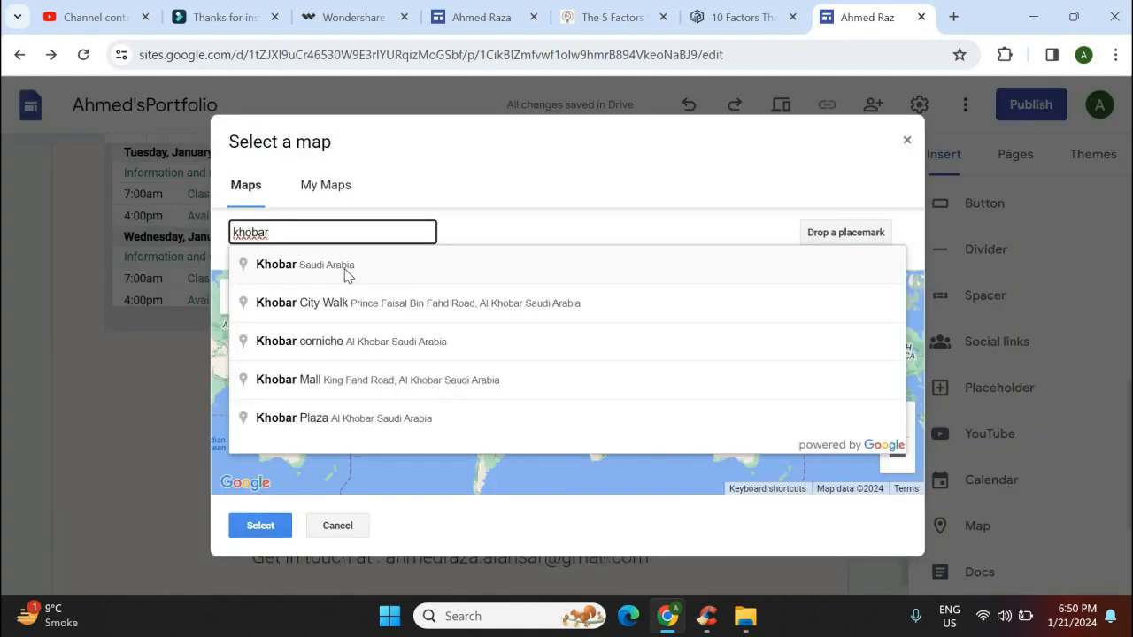
Insert a Khobar, Saudi Arabia map below the calendar and stretch it to full page width
{"action": "left_click", "coordinate": [346, 272]}
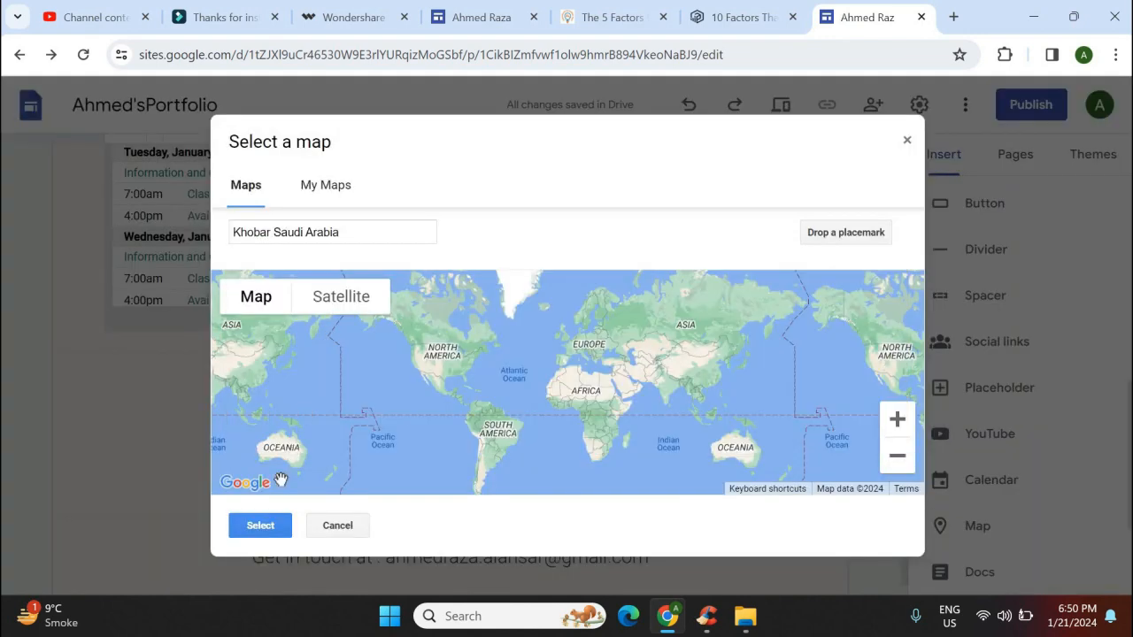
{"action": "left_click", "coordinate": [277, 527]}
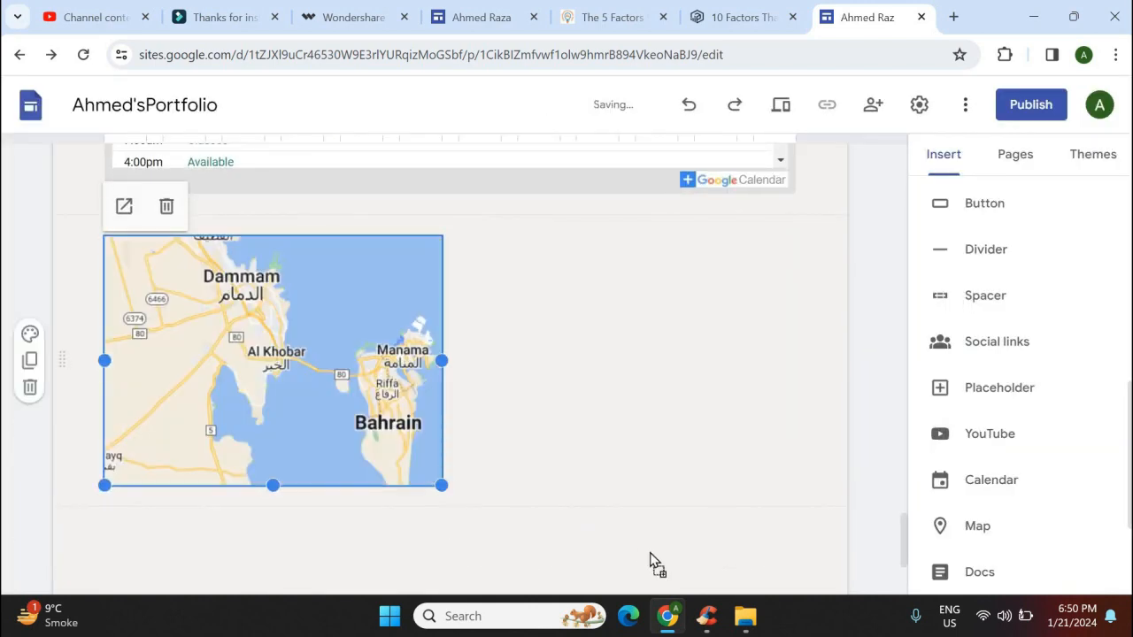
{"action": "left_click_drag", "start_coordinate": [442, 485], "coordinate": [906, 531]}
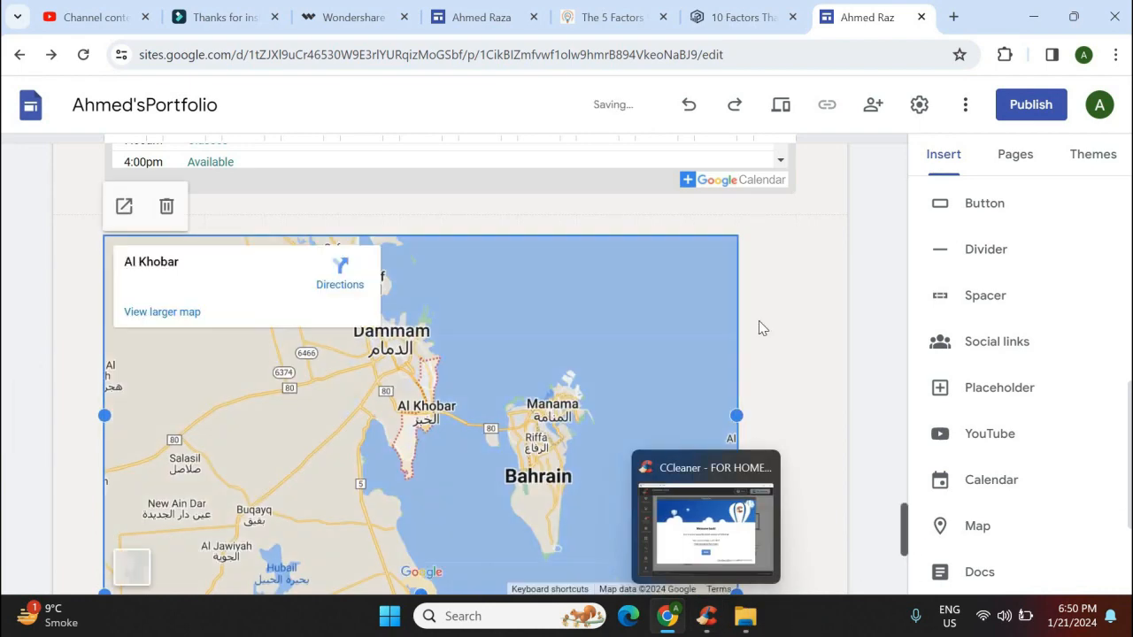
{"action": "scroll", "coordinate": [751, 305], "scroll_direction": "down", "scroll_amount": 4}
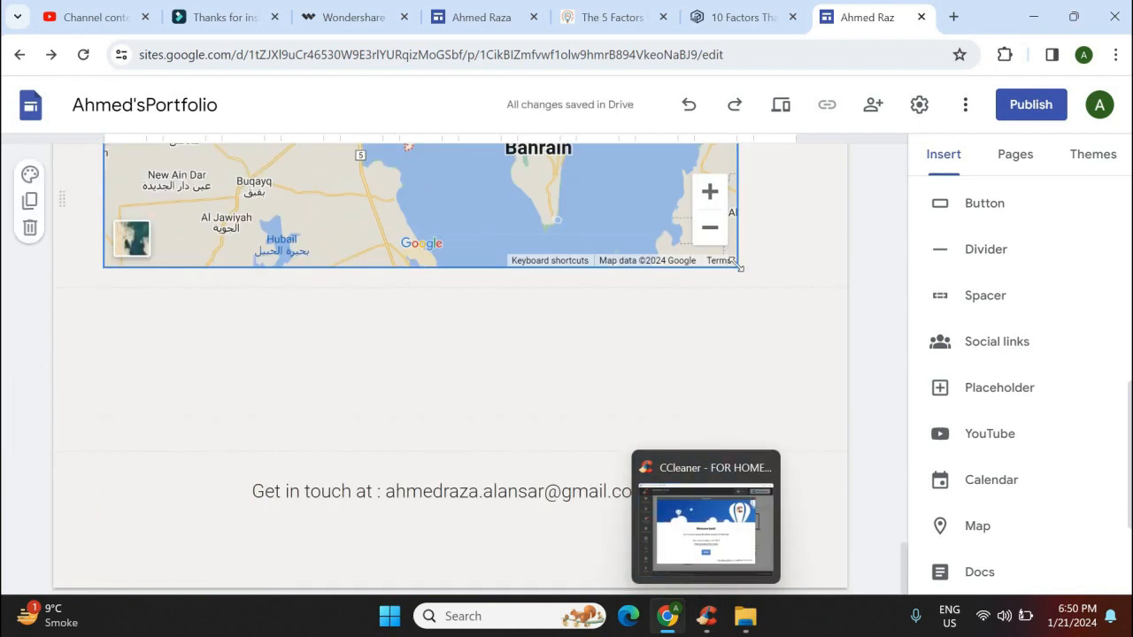
{"action": "left_click_drag", "start_coordinate": [739, 268], "coordinate": [791, 314]}
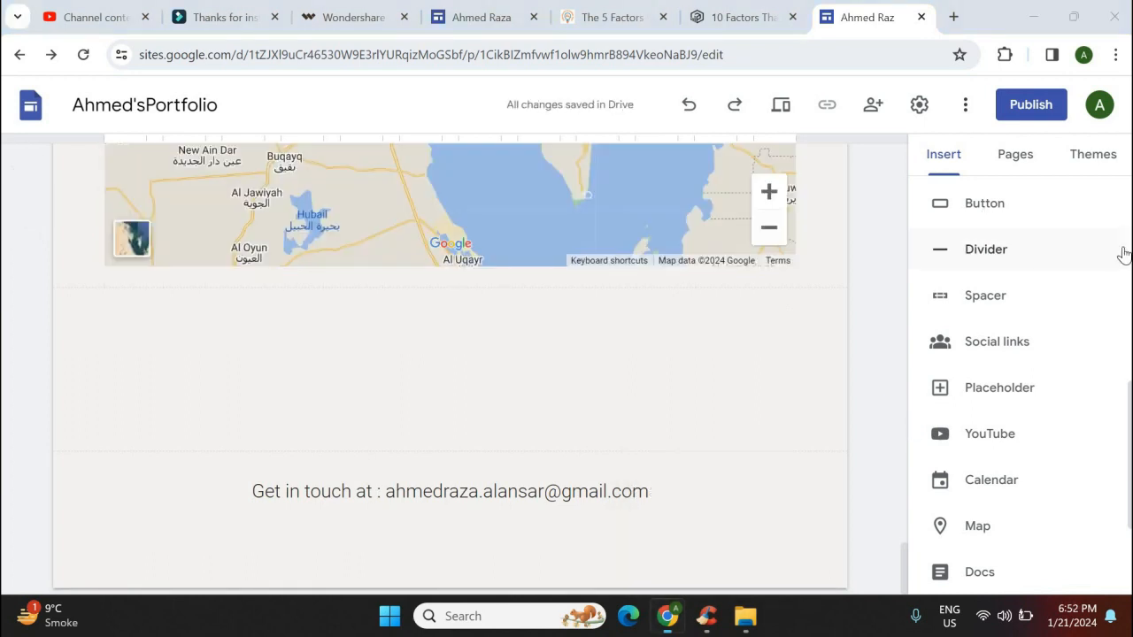
Add a divider line beneath the map
{"action": "left_click", "coordinate": [1122, 250]}
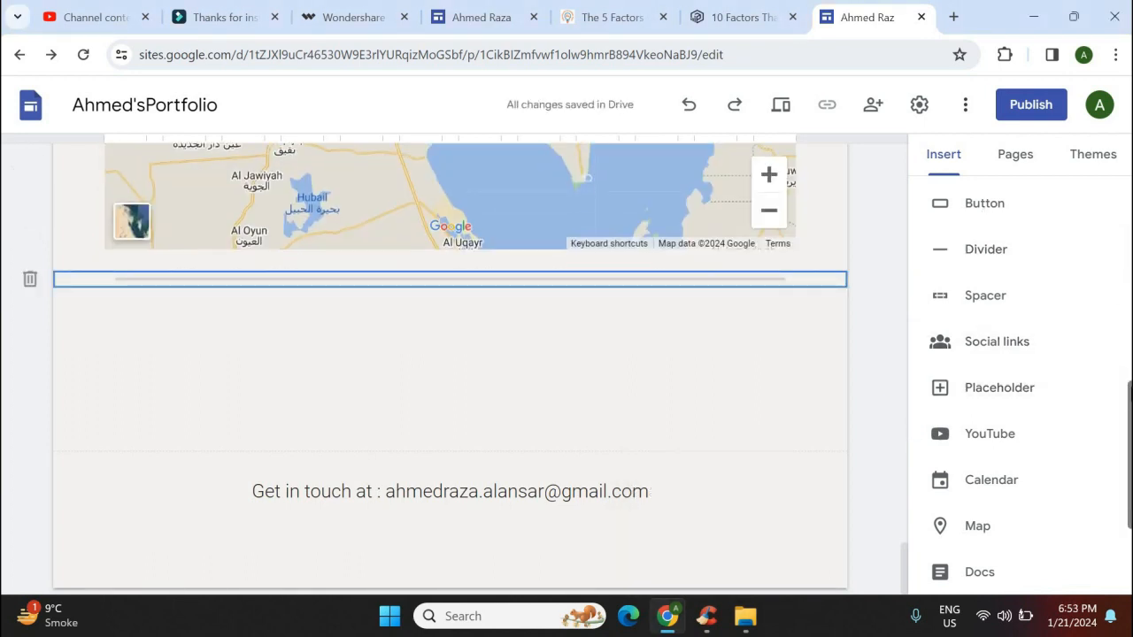
{"action": "scroll", "coordinate": [1129, 419], "scroll_direction": "down", "scroll_amount": 2}
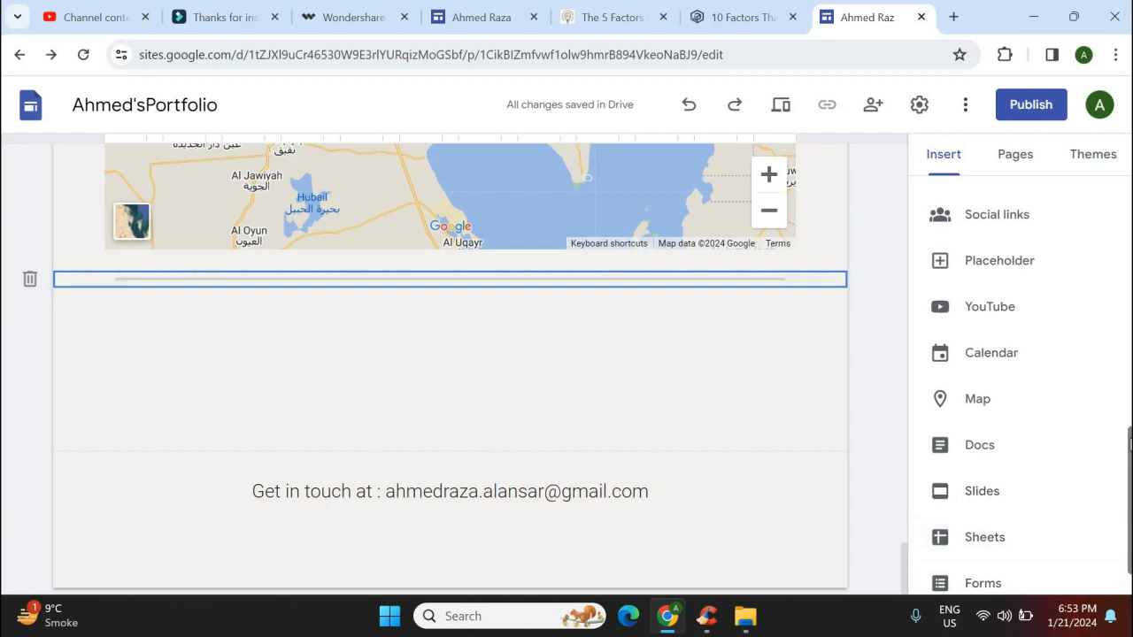
{"action": "scroll", "coordinate": [1130, 485], "scroll_direction": "down", "scroll_amount": 1}
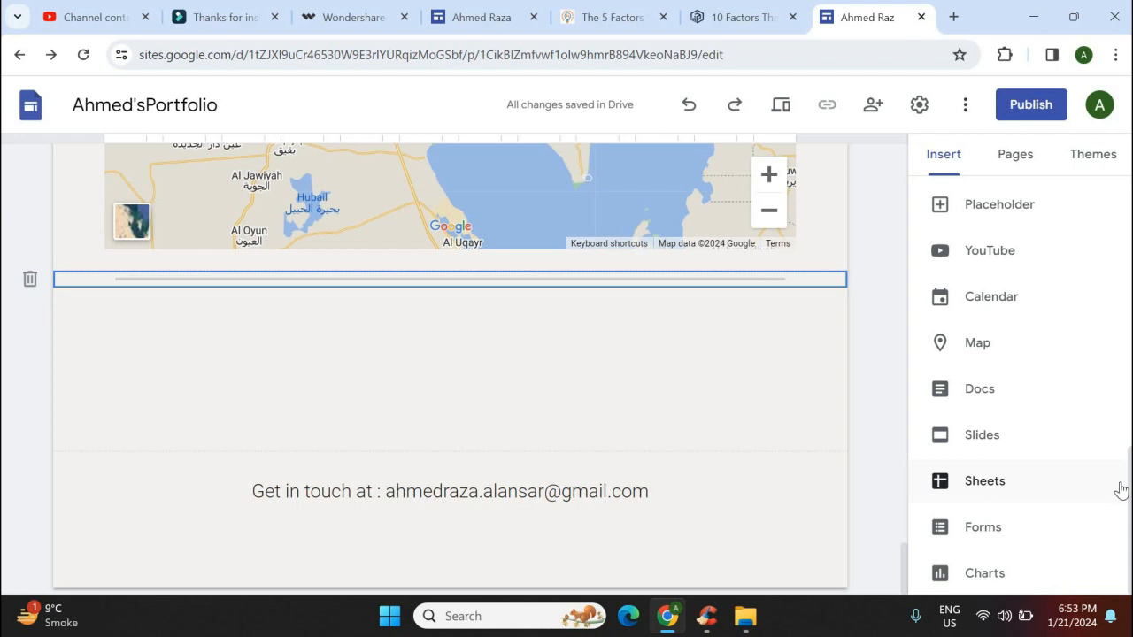
Preview the Worksheets page in phone layout and scroll through its single-column image cards
{"action": "left_click", "coordinate": [782, 106]}
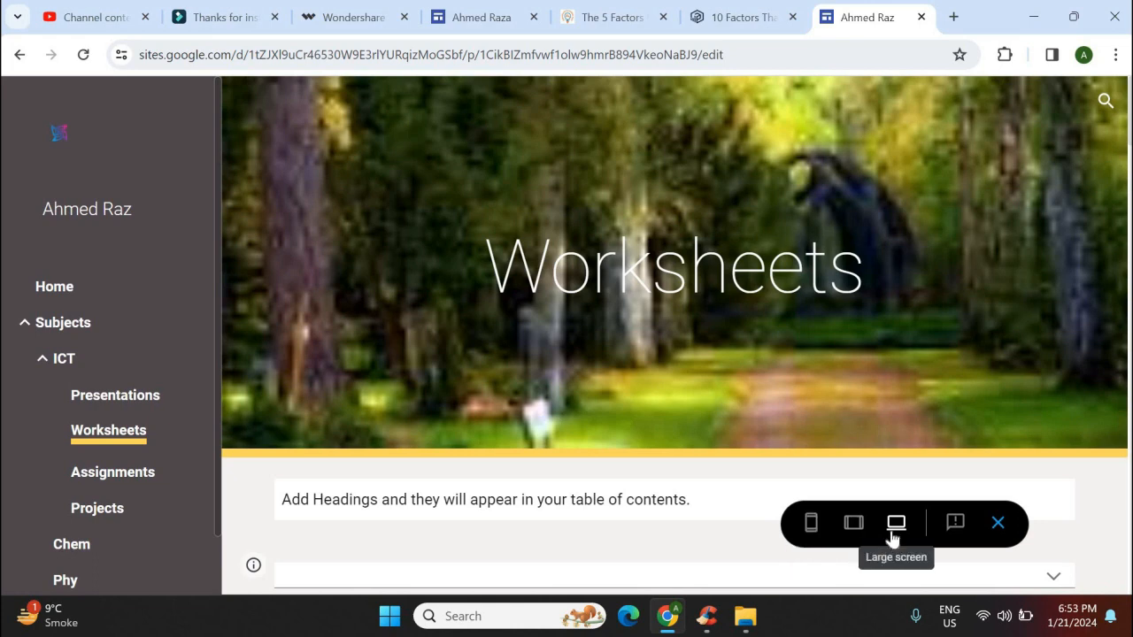
{"action": "left_click", "coordinate": [811, 525]}
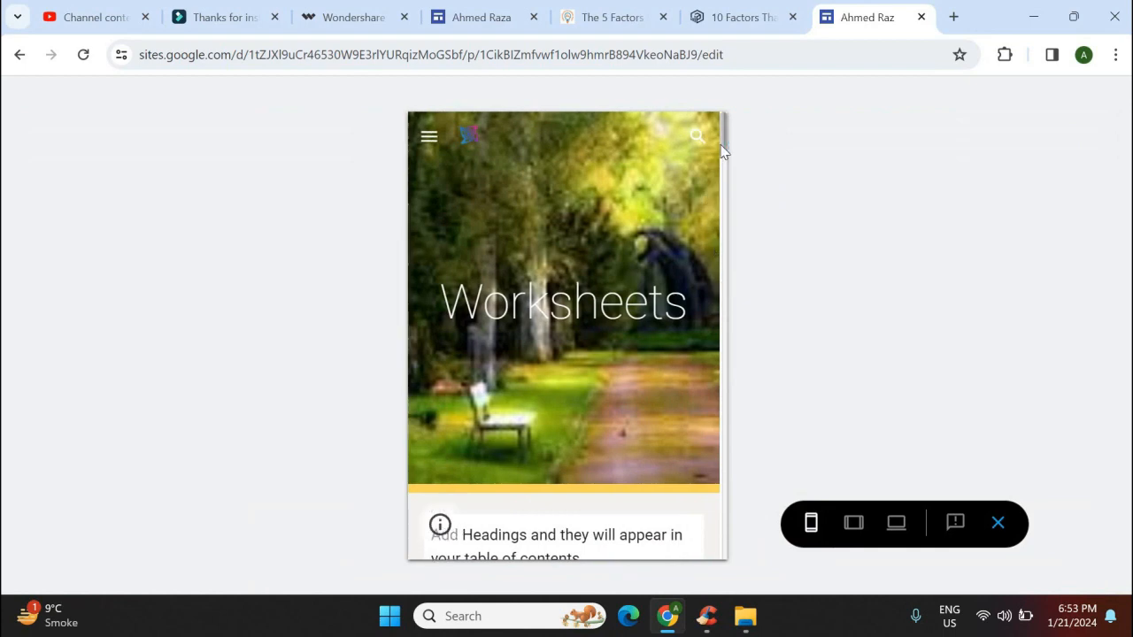
{"action": "scroll", "coordinate": [721, 158], "scroll_direction": "down", "scroll_amount": 4}
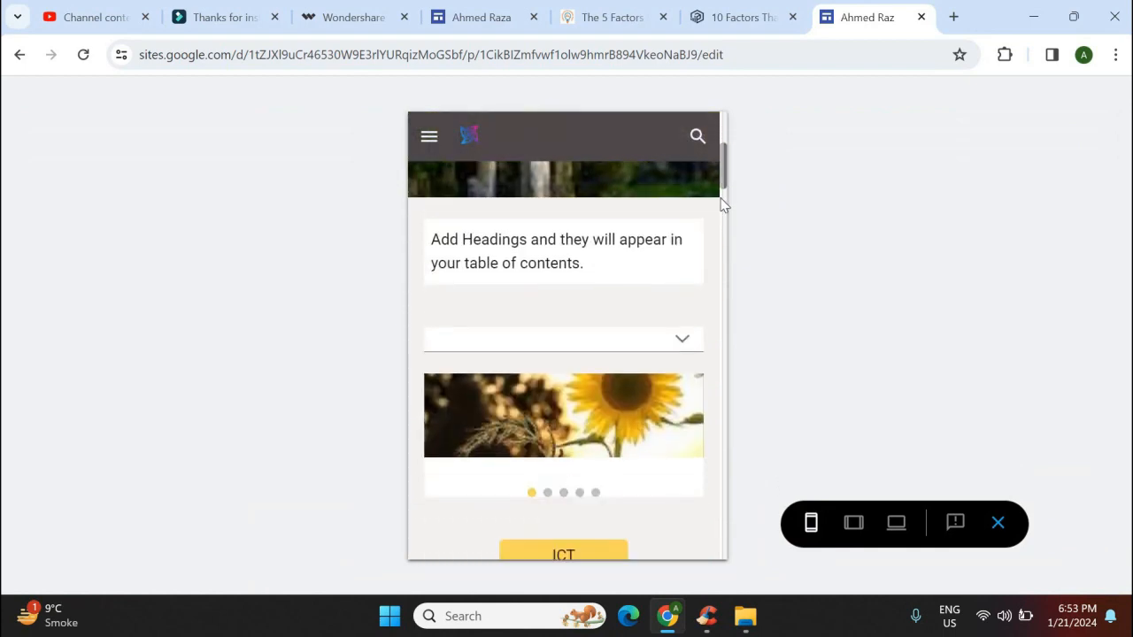
{"action": "scroll", "coordinate": [721, 213], "scroll_direction": "down", "scroll_amount": 8}
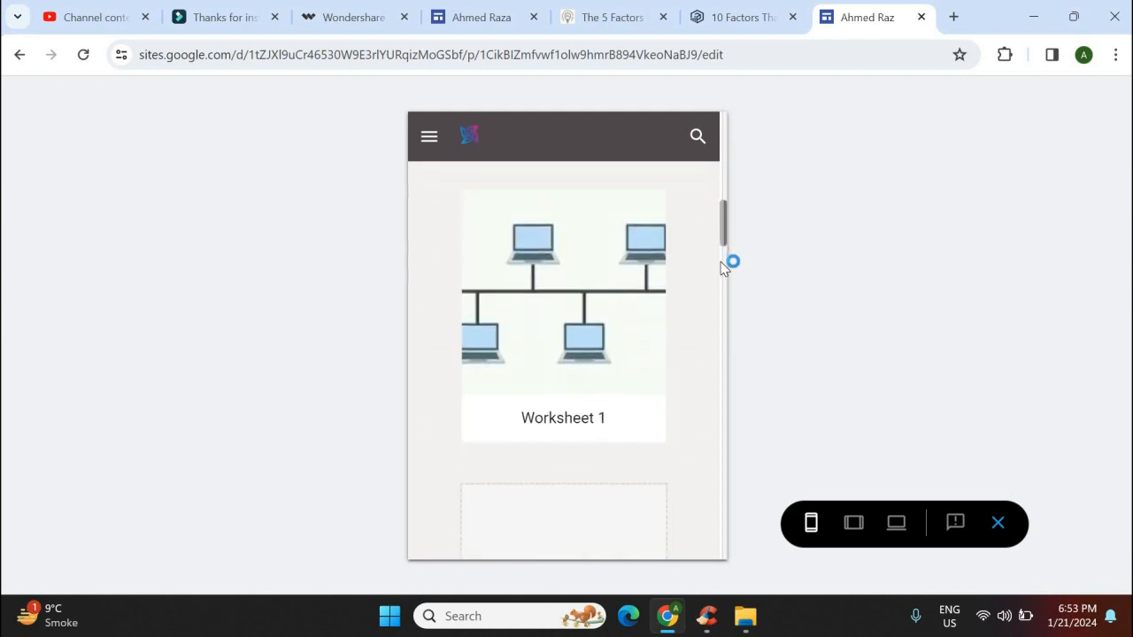
{"action": "scroll", "coordinate": [721, 292], "scroll_direction": "down", "scroll_amount": 5}
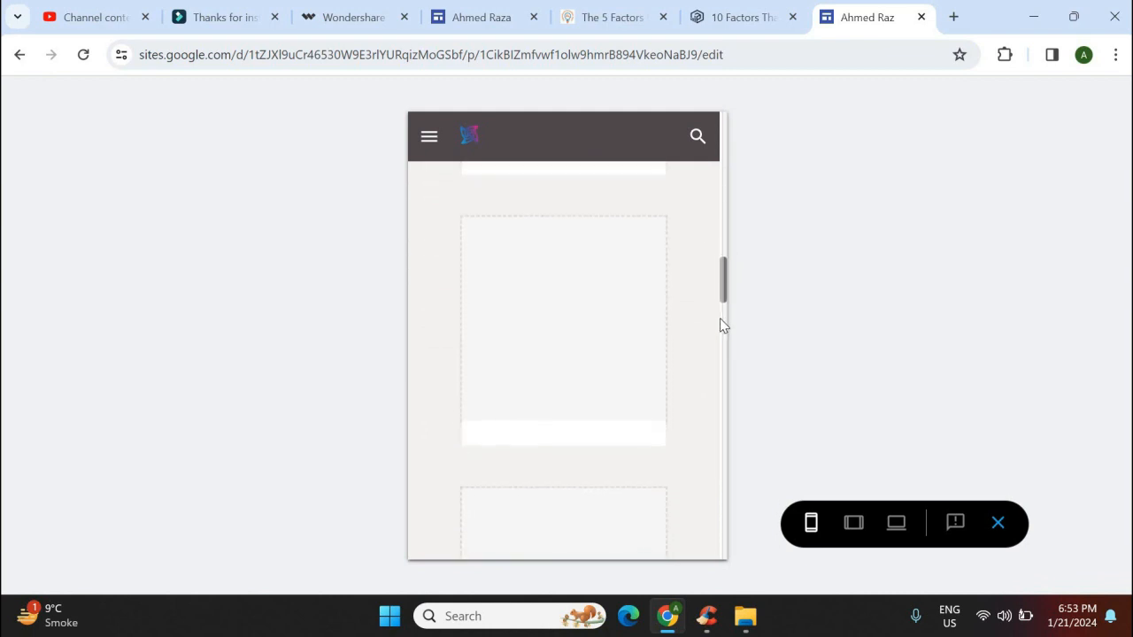
{"action": "scroll", "coordinate": [722, 346], "scroll_direction": "down", "scroll_amount": 5}
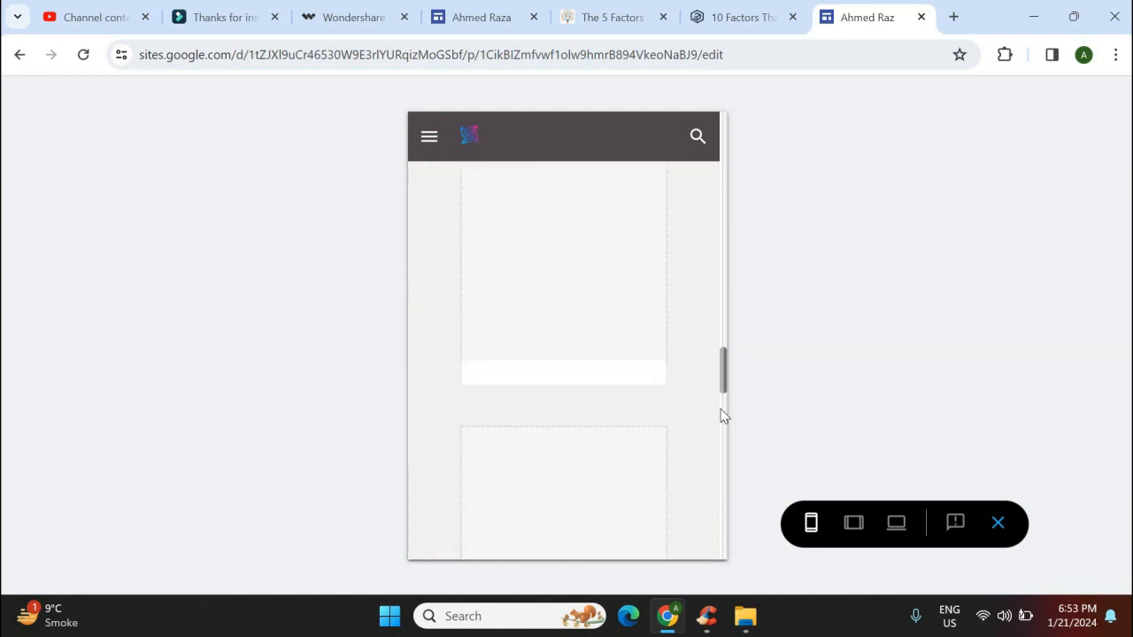
{"action": "scroll", "coordinate": [722, 438], "scroll_direction": "down", "scroll_amount": 4}
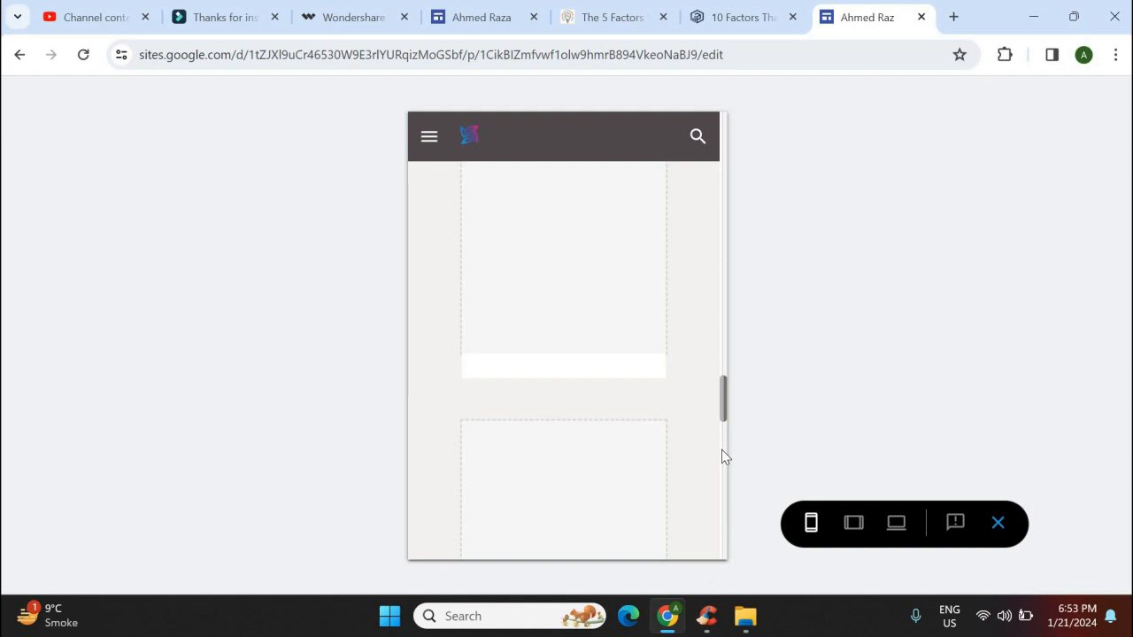
Check the Worksheets preview at tablet and large-screen widths, then return to the editor
{"action": "left_click", "coordinate": [852, 525]}
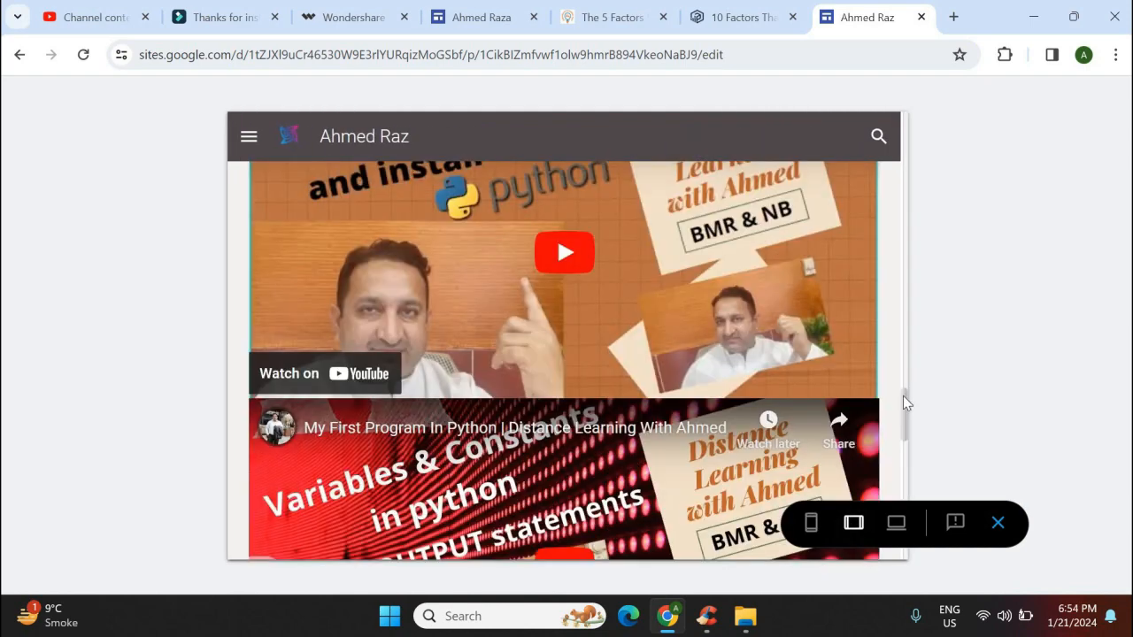
{"action": "scroll", "coordinate": [899, 265], "scroll_direction": "up", "scroll_amount": 15}
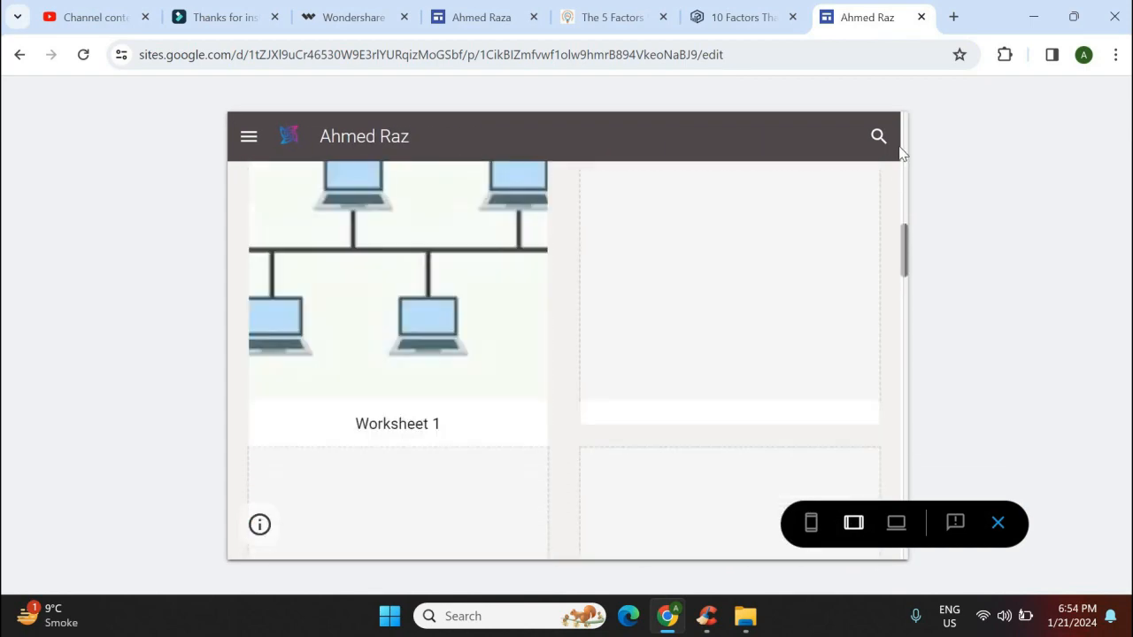
{"action": "scroll", "coordinate": [905, 150], "scroll_direction": "up", "scroll_amount": 3}
{"action": "scroll", "coordinate": [904, 185], "scroll_direction": "down", "scroll_amount": 6}
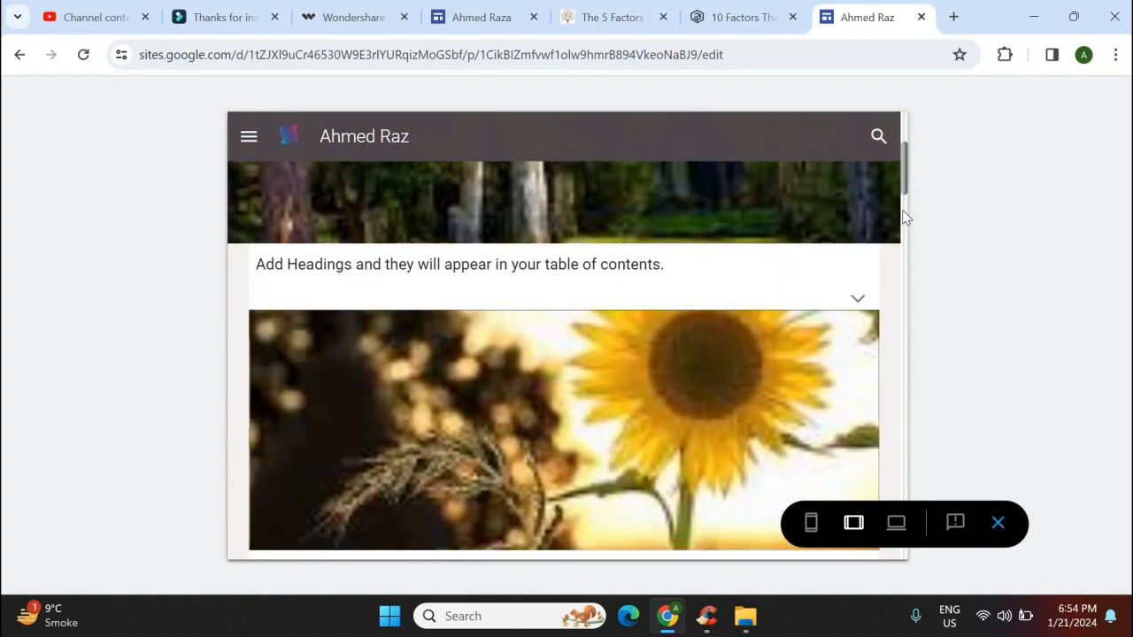
{"action": "scroll", "coordinate": [900, 253], "scroll_direction": "down", "scroll_amount": 10}
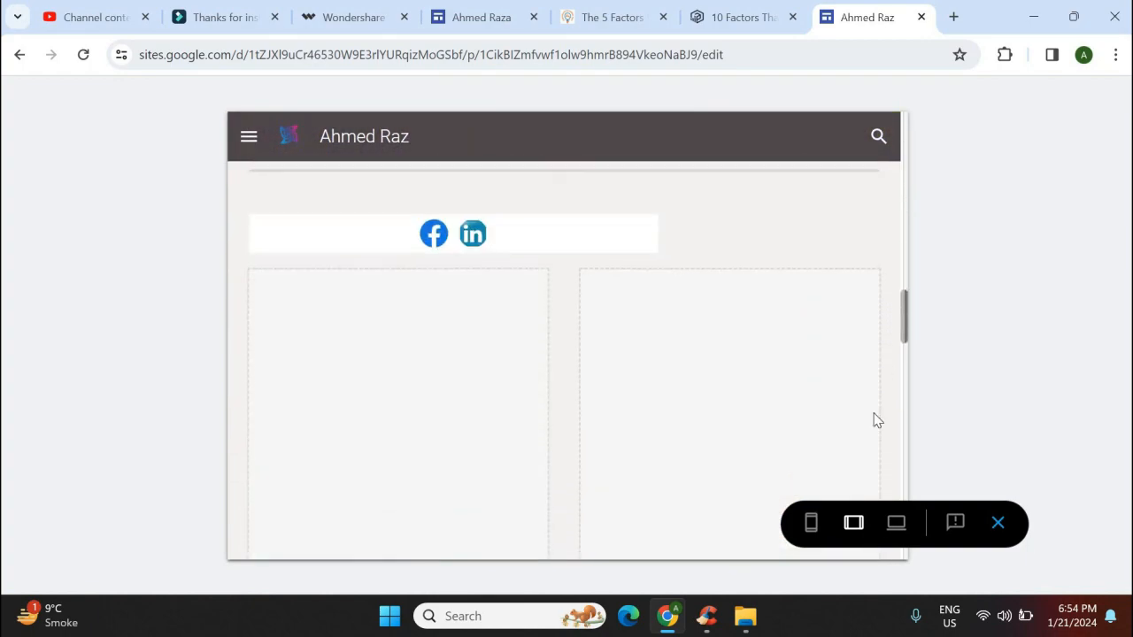
{"action": "scroll", "coordinate": [872, 442], "scroll_direction": "down", "scroll_amount": 3}
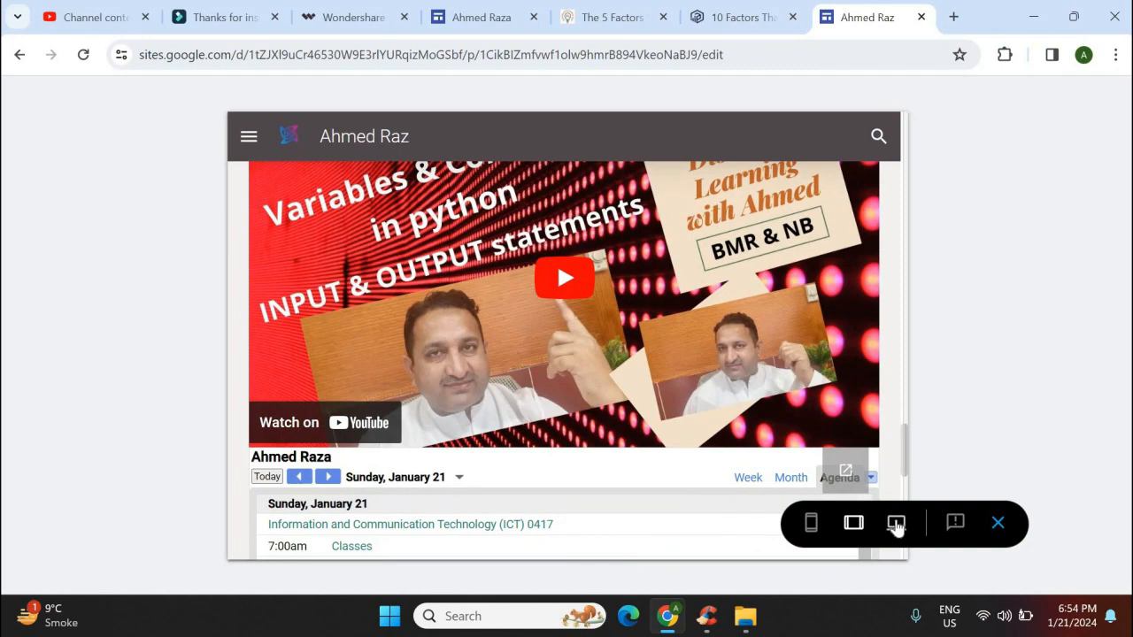
{"action": "left_click", "coordinate": [896, 524]}
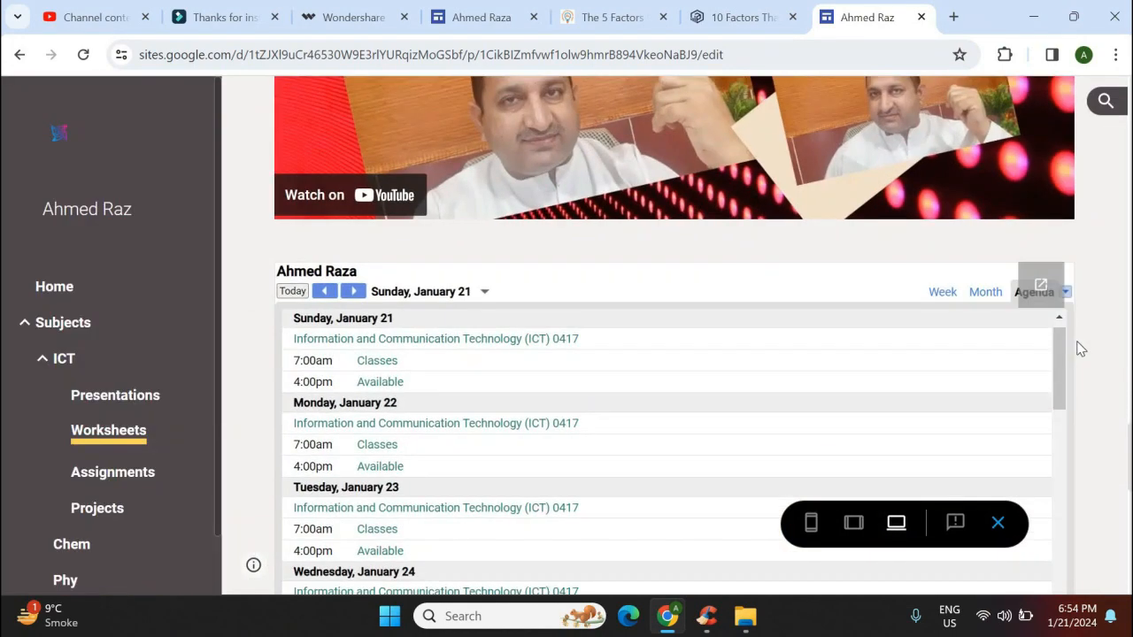
{"action": "left_click", "coordinate": [997, 522]}
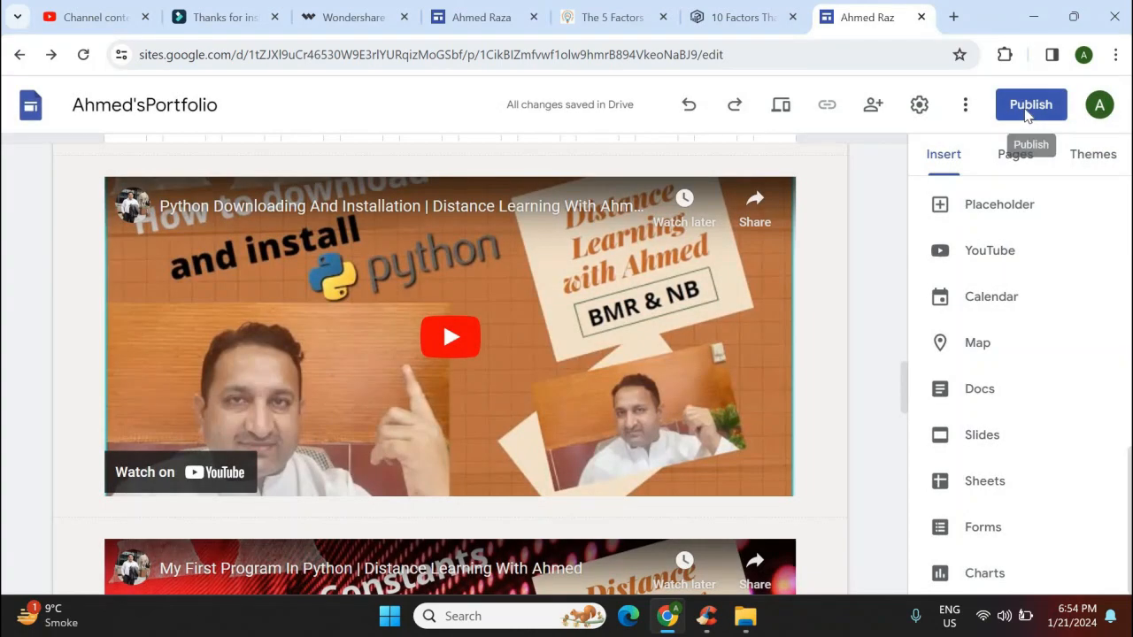
Publish the site at an available sites.google.com/view address ending in 'khobar'
{"action": "left_click", "coordinate": [1029, 111]}
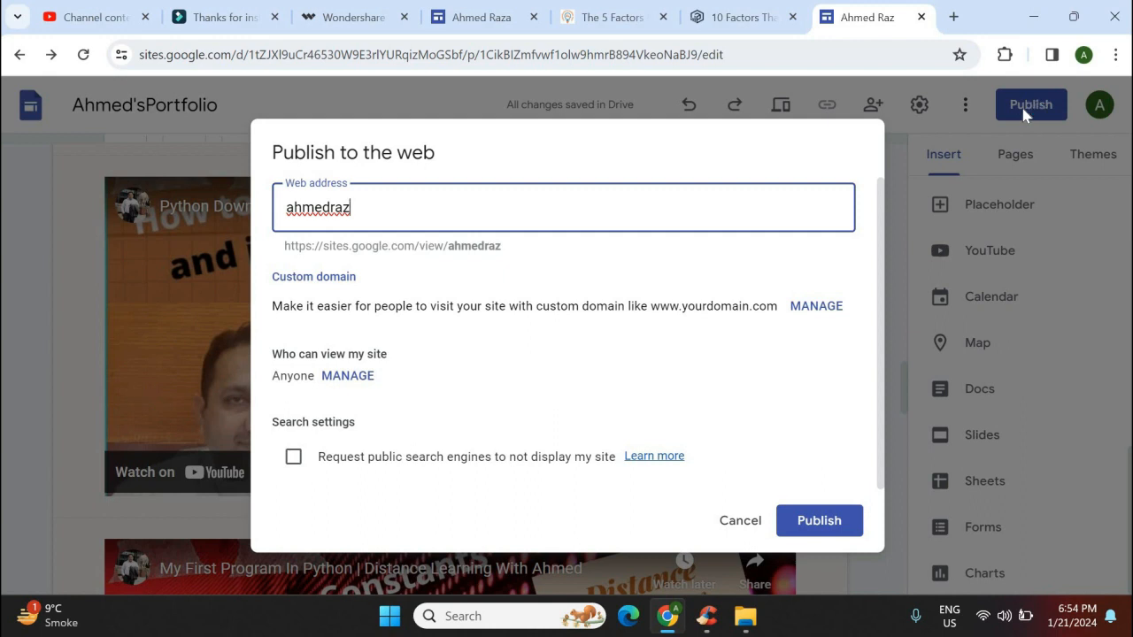
{"action": "type", "text": "a"}
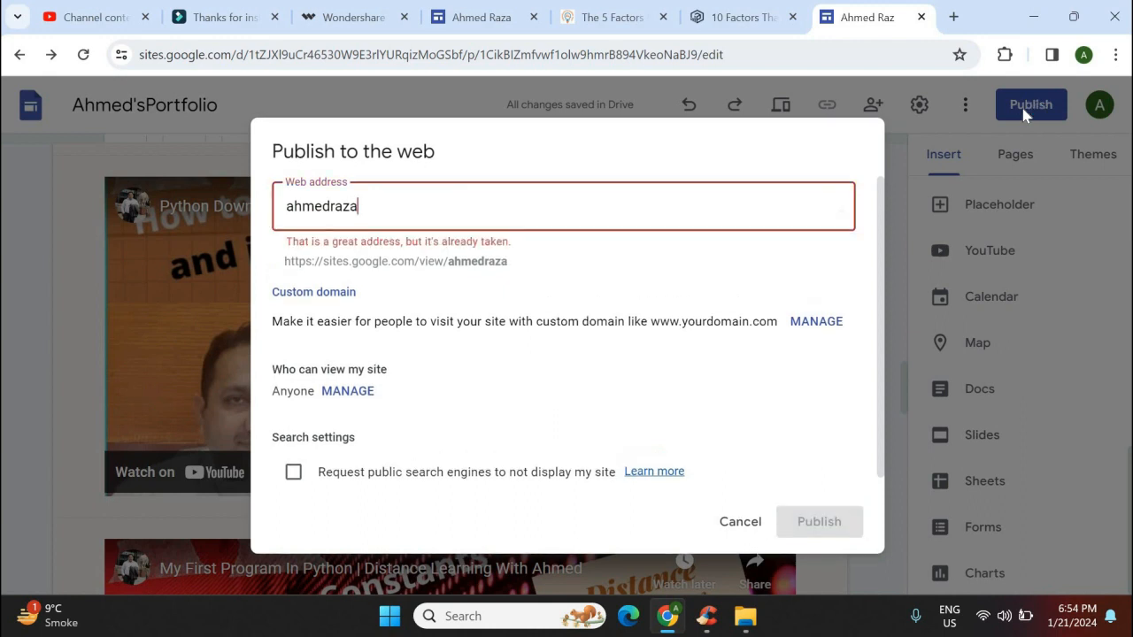
{"action": "type", "text": "alansar"}
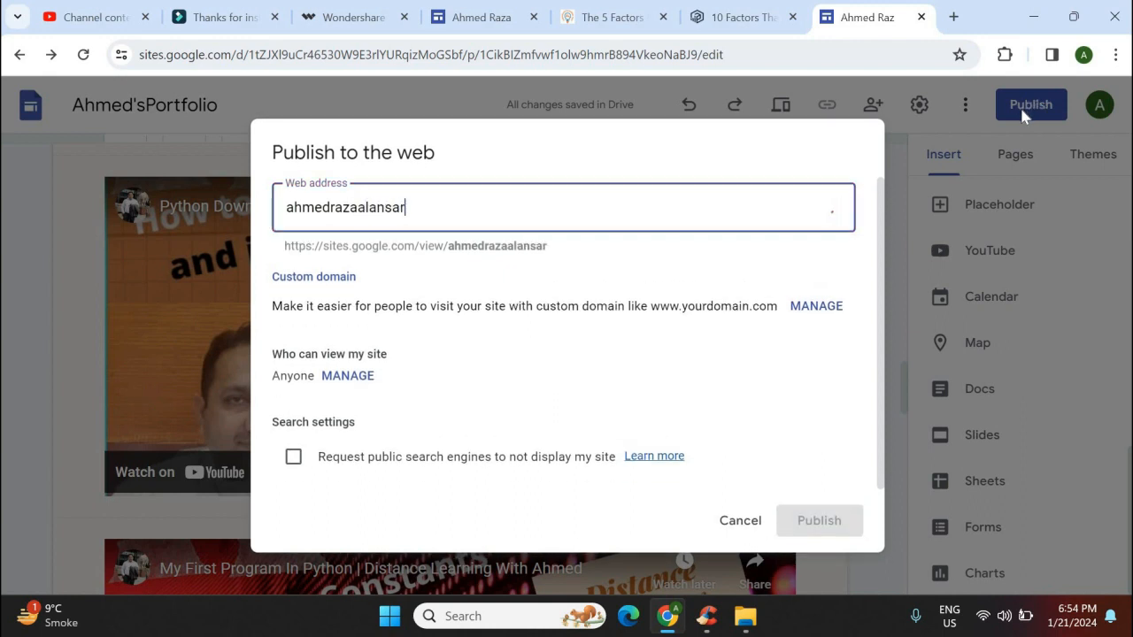
{"action": "key", "text": "BackSpace"}
{"action": "key", "text": "BackSpace"}
{"action": "key", "text": "BackSpace"}
{"action": "key", "text": "BackSpace"}
{"action": "key", "text": "BackSpace"}
{"action": "key", "text": "BackSpace"}
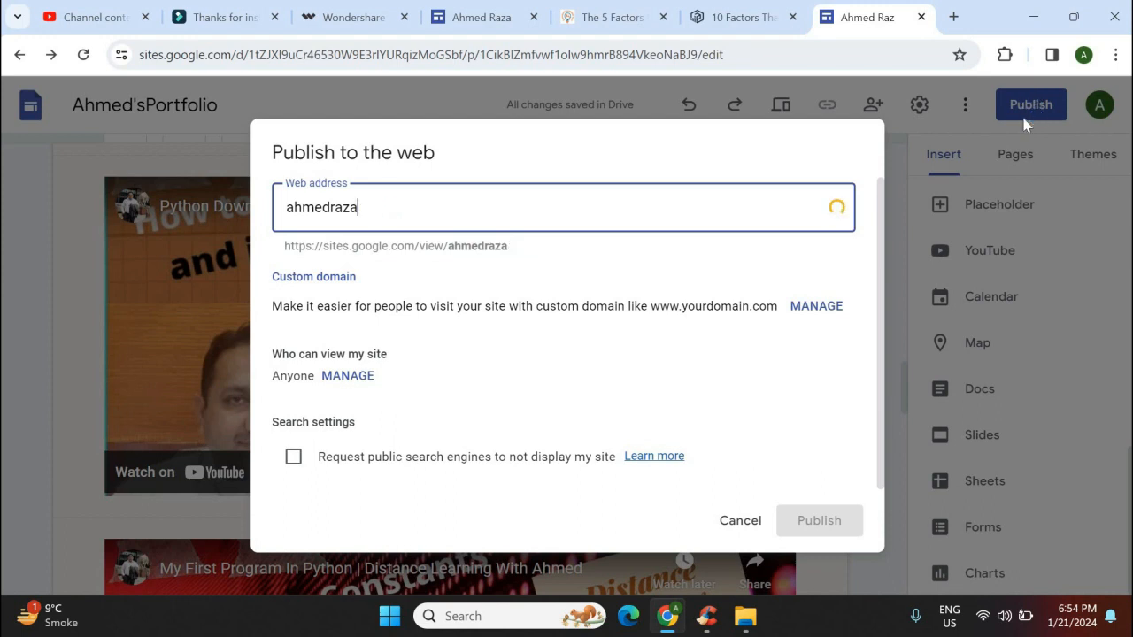
{"action": "type", "text": "b"}
{"action": "key", "text": "BackSpace"}
{"action": "type", "text": "dbu"}
{"action": "key", "text": "BackSpace"}
{"action": "key", "text": "BackSpace"}
{"action": "type", "text": "ubai-"}
{"action": "key", "text": "BackSpace"}
{"action": "key", "text": "BackSpace"}
{"action": "key", "text": "BackSpace"}
{"action": "key", "text": "BackSpace"}
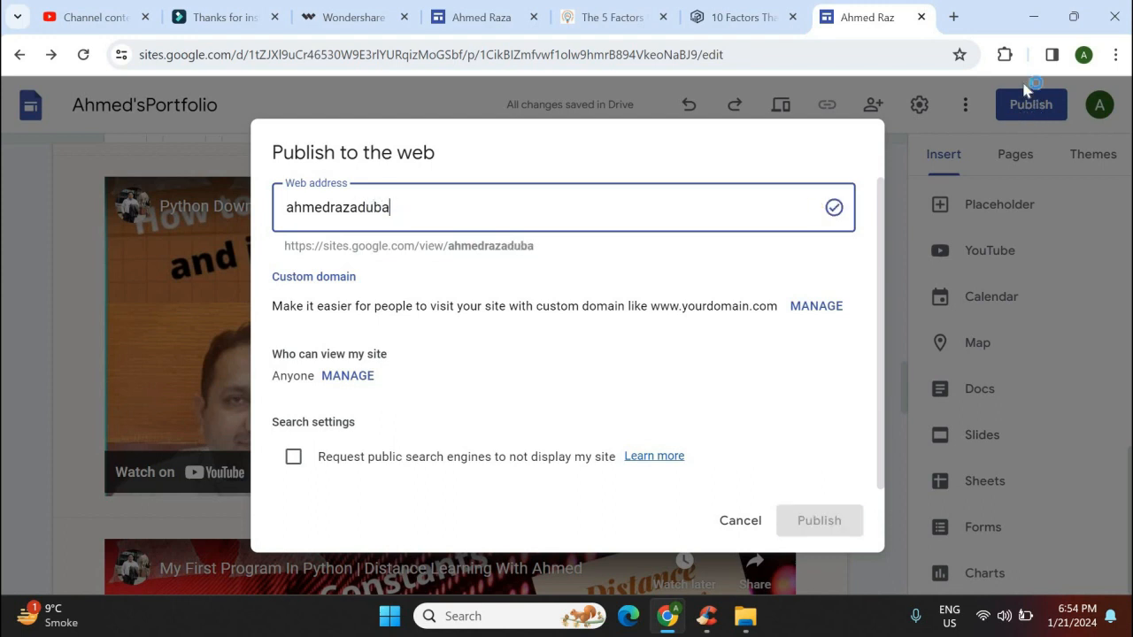
{"action": "type", "text": "khobar"}
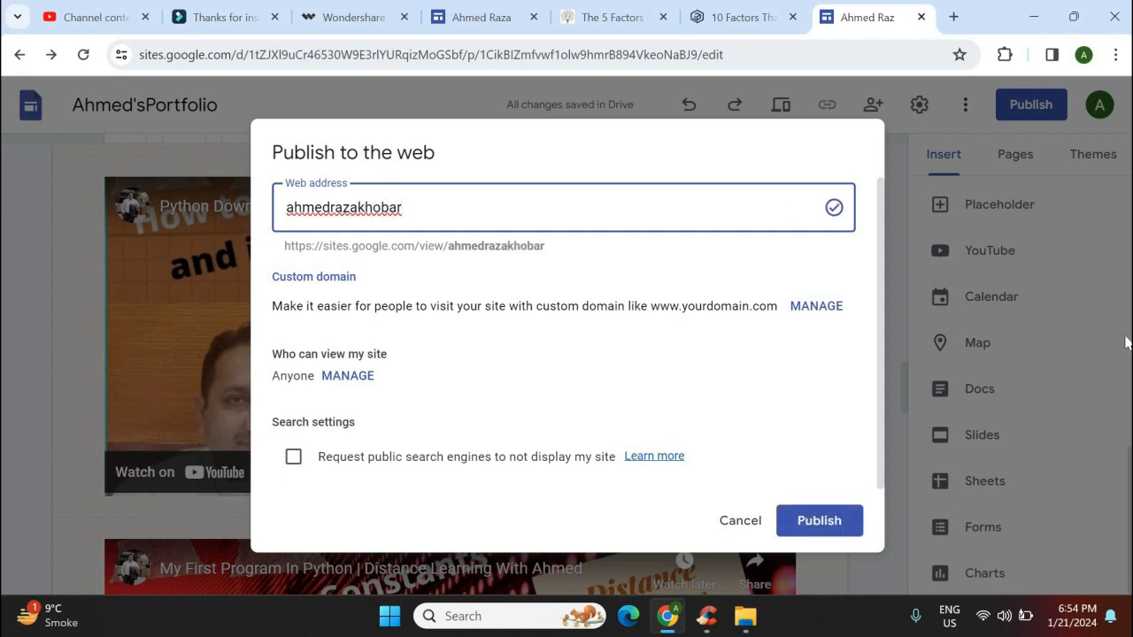
{"action": "left_click", "coordinate": [848, 523]}
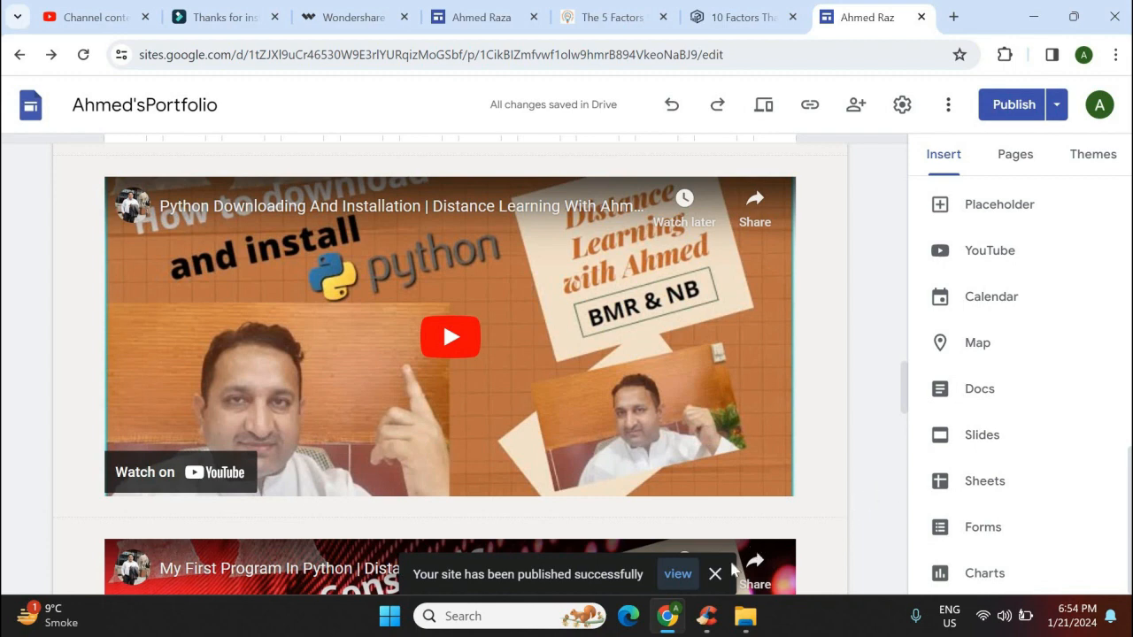
Dismiss the published notice and choose 'View published site' to open the live site
{"action": "left_click", "coordinate": [684, 573]}
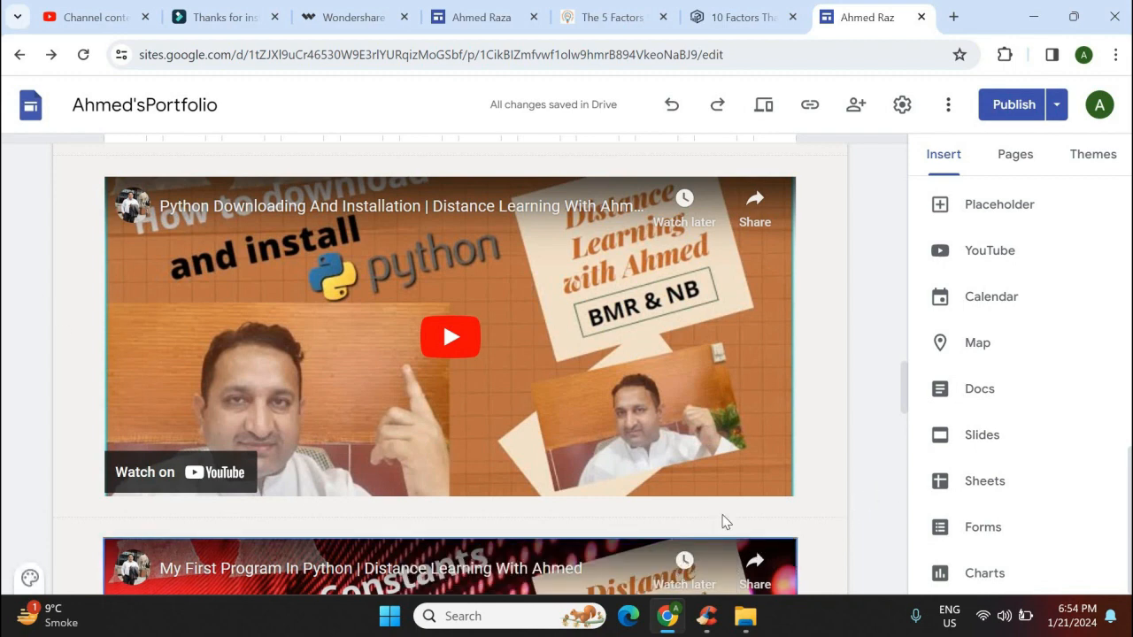
{"action": "left_click", "coordinate": [1057, 104]}
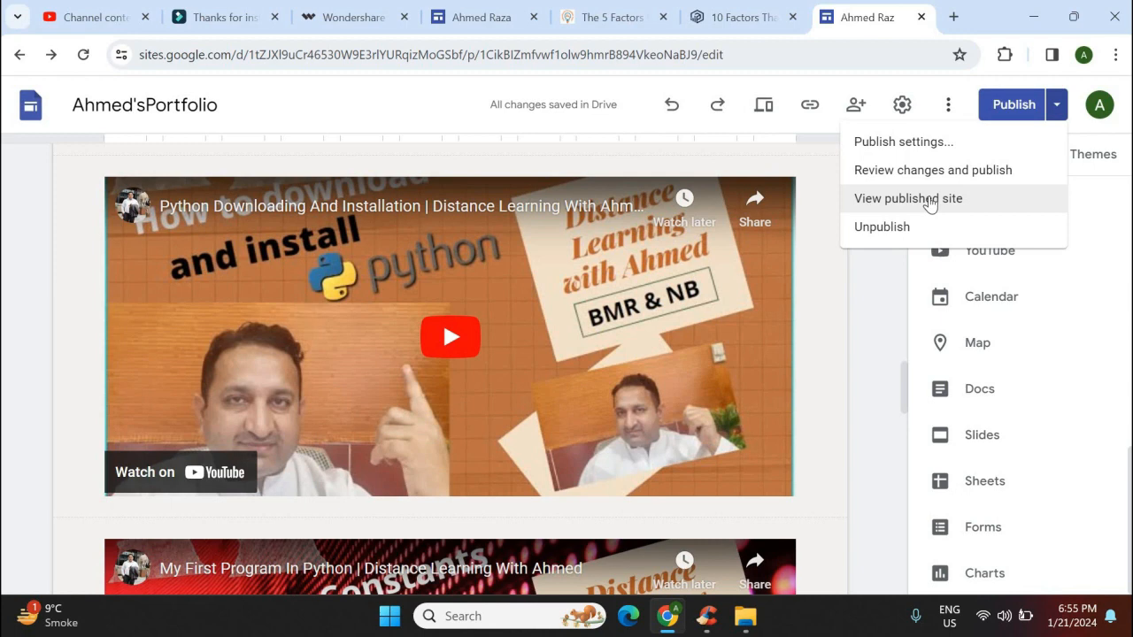
{"action": "left_click", "coordinate": [929, 199]}
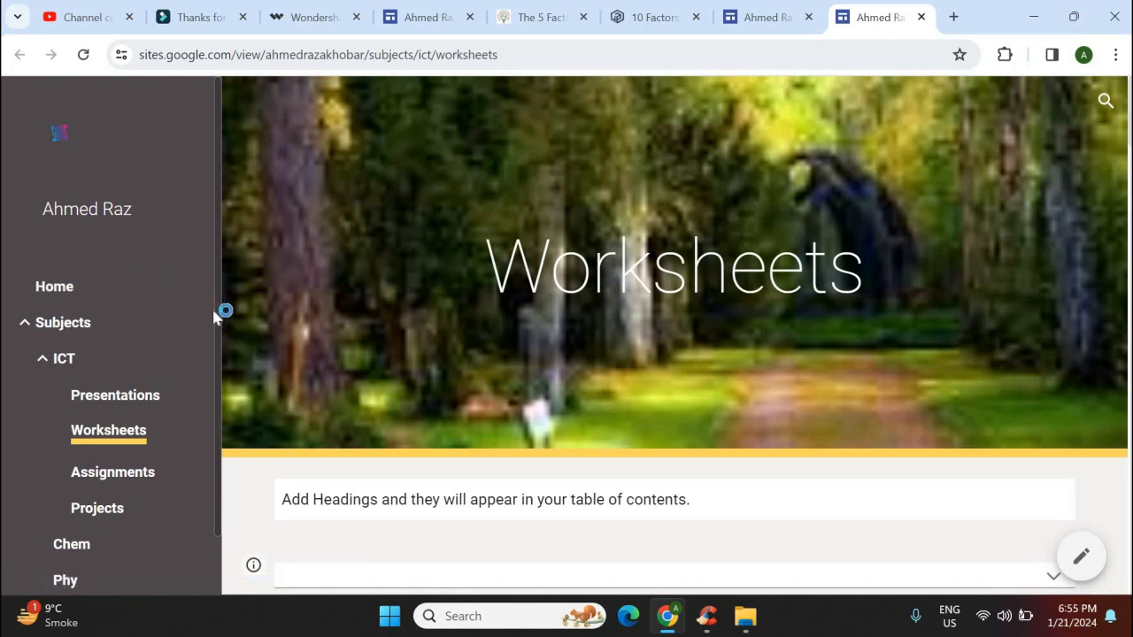
{"action": "left_click", "coordinate": [60, 293]}
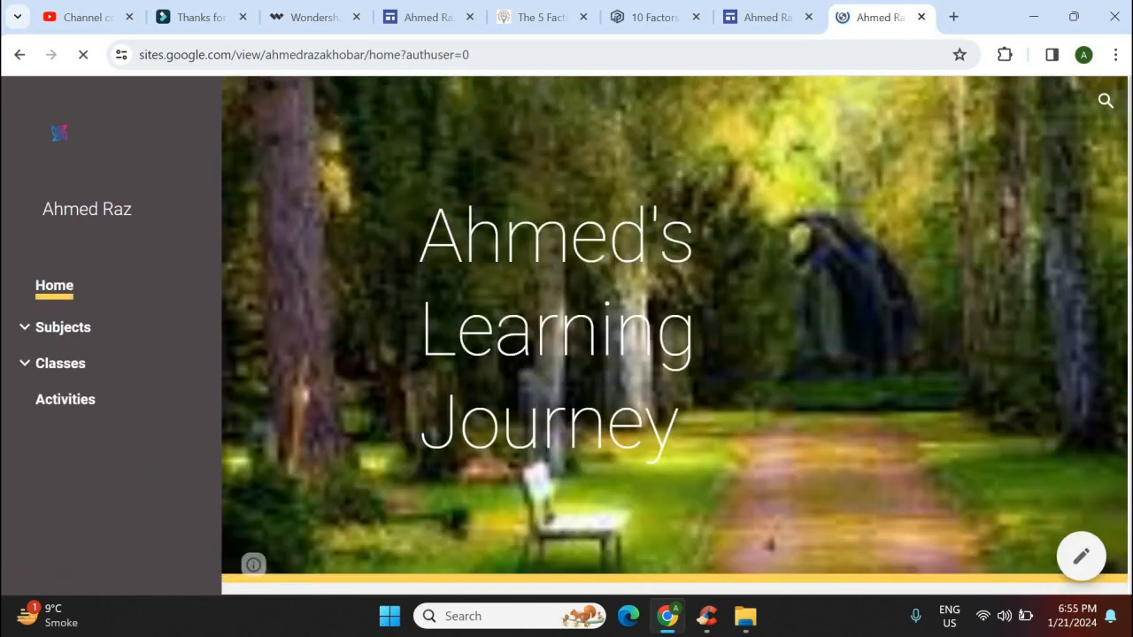
{"action": "scroll", "coordinate": [677, 328], "scroll_direction": "down", "scroll_amount": 5}
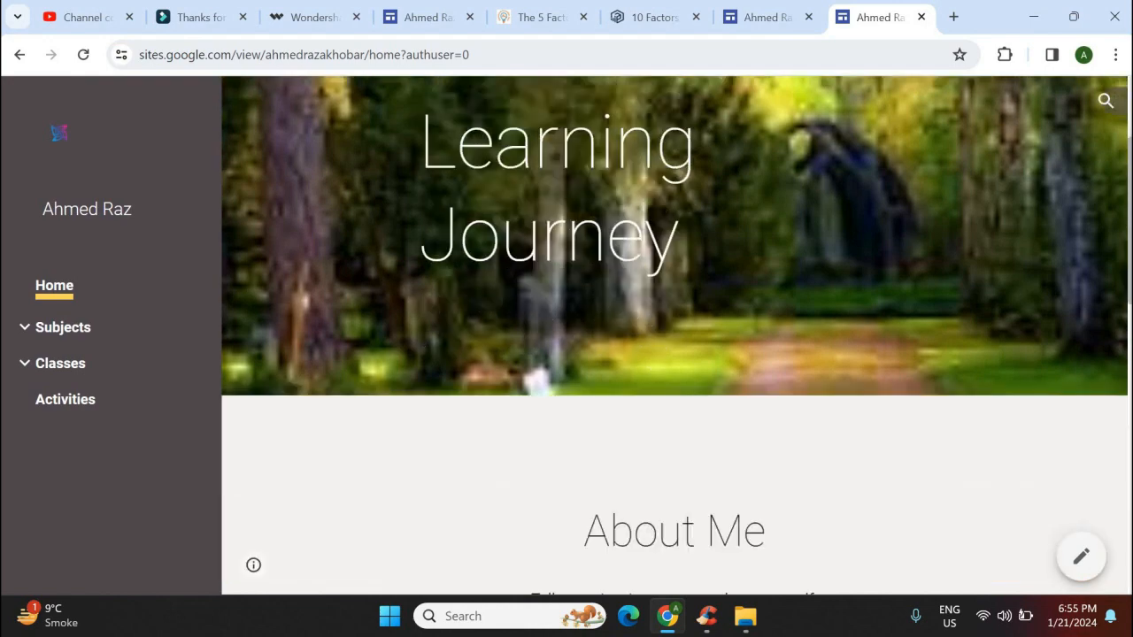
{"action": "scroll", "coordinate": [675, 336], "scroll_direction": "down", "scroll_amount": 6}
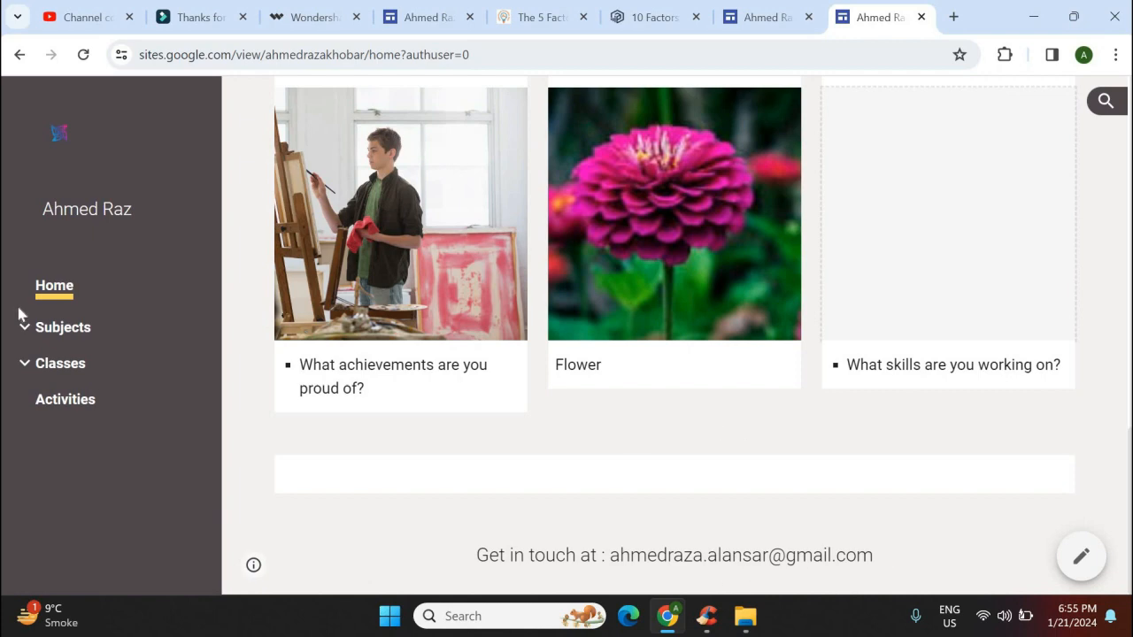
{"action": "left_click", "coordinate": [68, 336]}
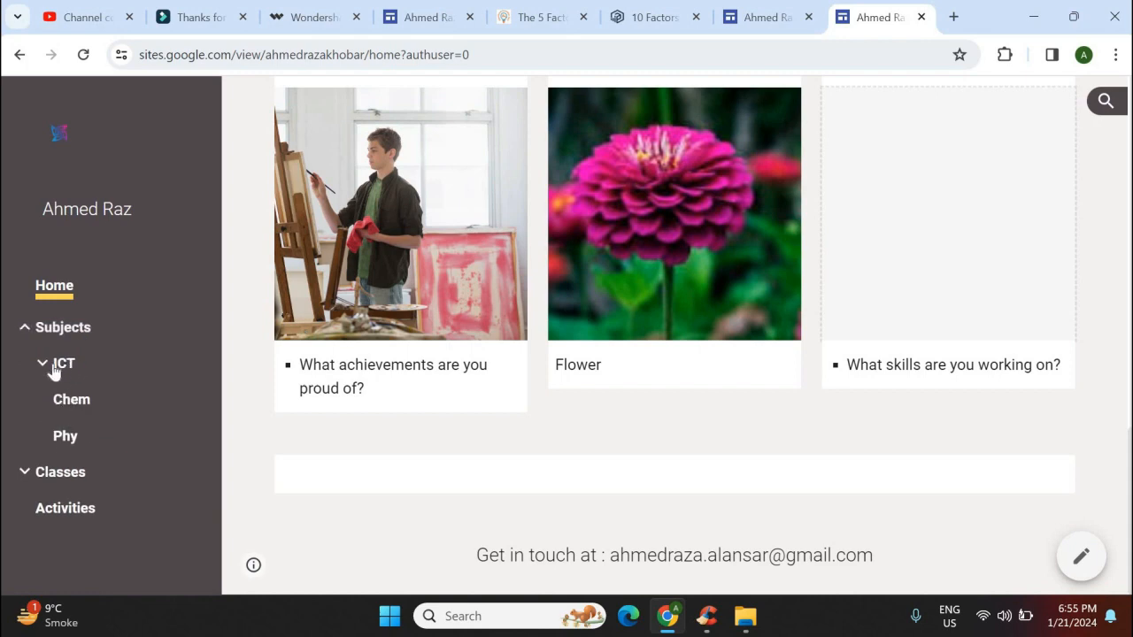
{"action": "left_click", "coordinate": [64, 364]}
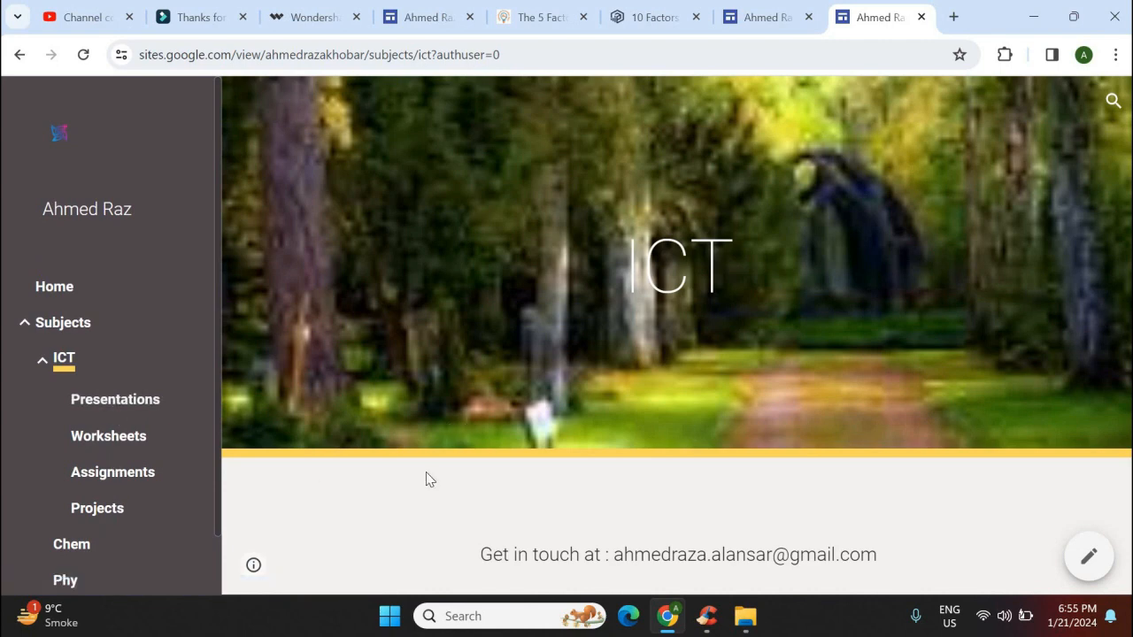
{"action": "left_click", "coordinate": [99, 439]}
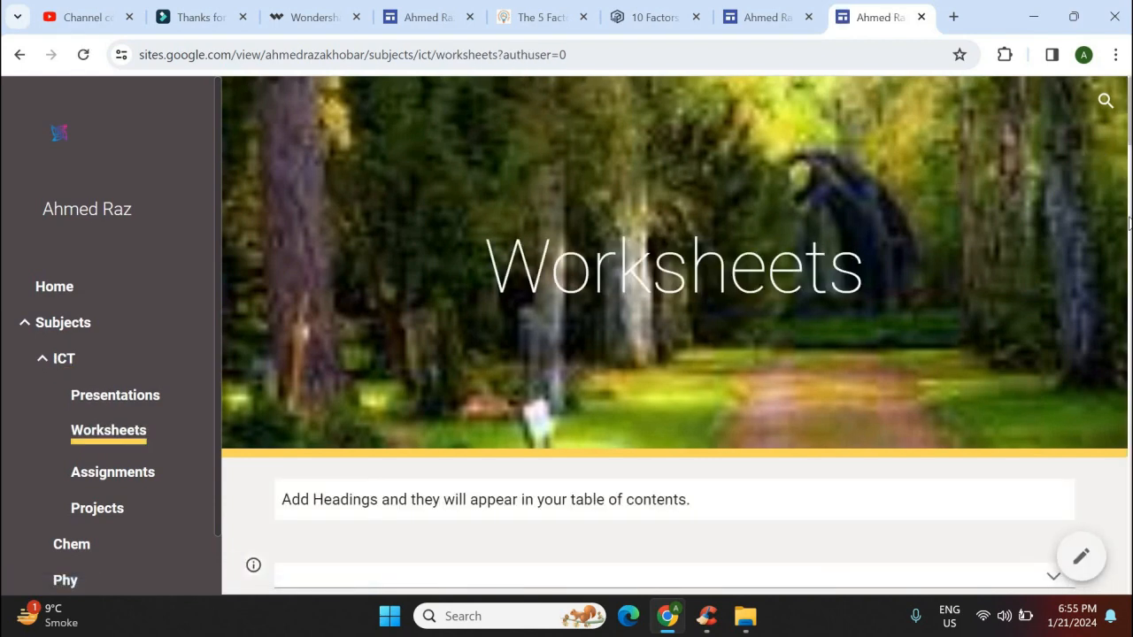
Page through every Worksheets carousel slide, wrapping back to the sunflower slide
{"action": "left_click", "coordinate": [1129, 211]}
{"action": "scroll", "coordinate": [1089, 256], "scroll_direction": "up", "scroll_amount": 2}
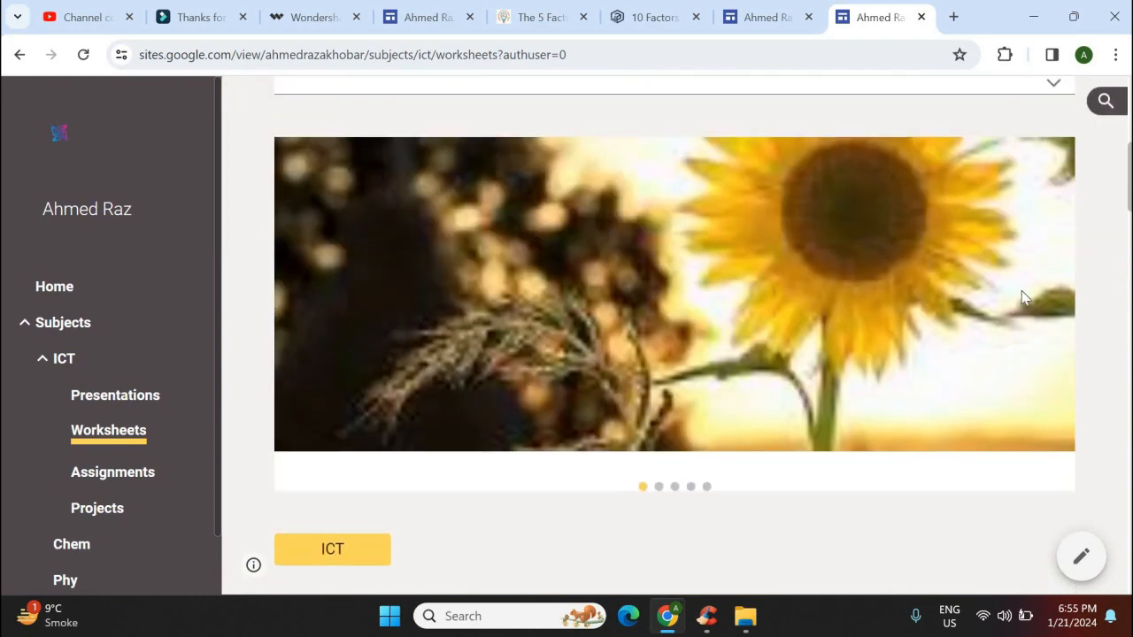
{"action": "left_click", "coordinate": [1044, 298]}
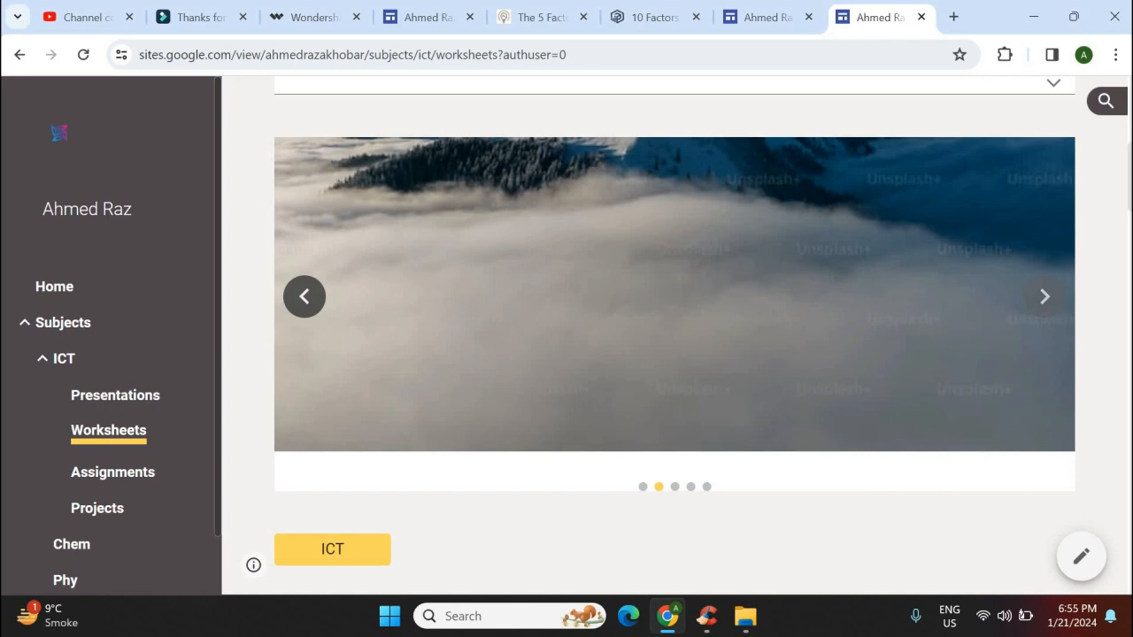
{"action": "left_click", "coordinate": [1045, 402]}
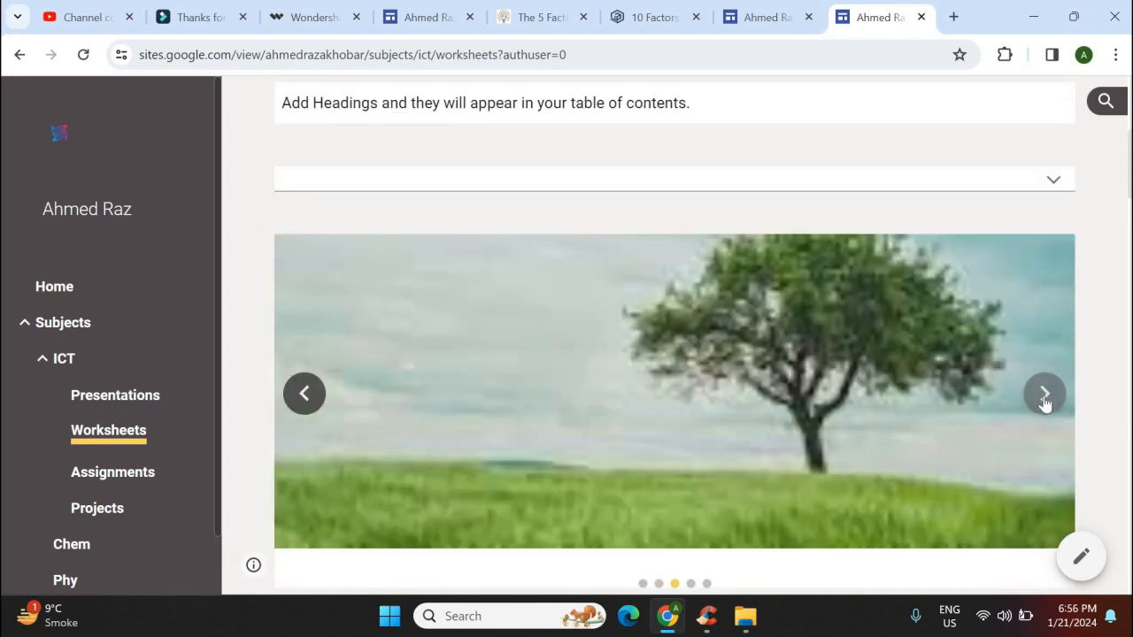
{"action": "left_click", "coordinate": [1044, 403]}
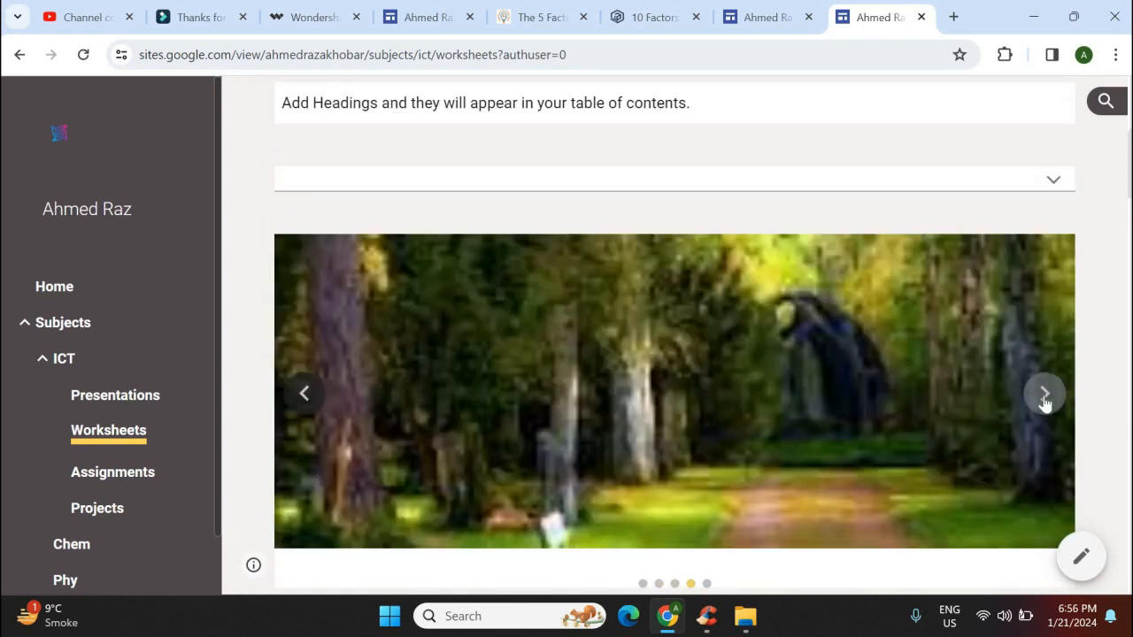
{"action": "left_click", "coordinate": [1045, 396]}
{"action": "left_click", "coordinate": [1044, 395]}
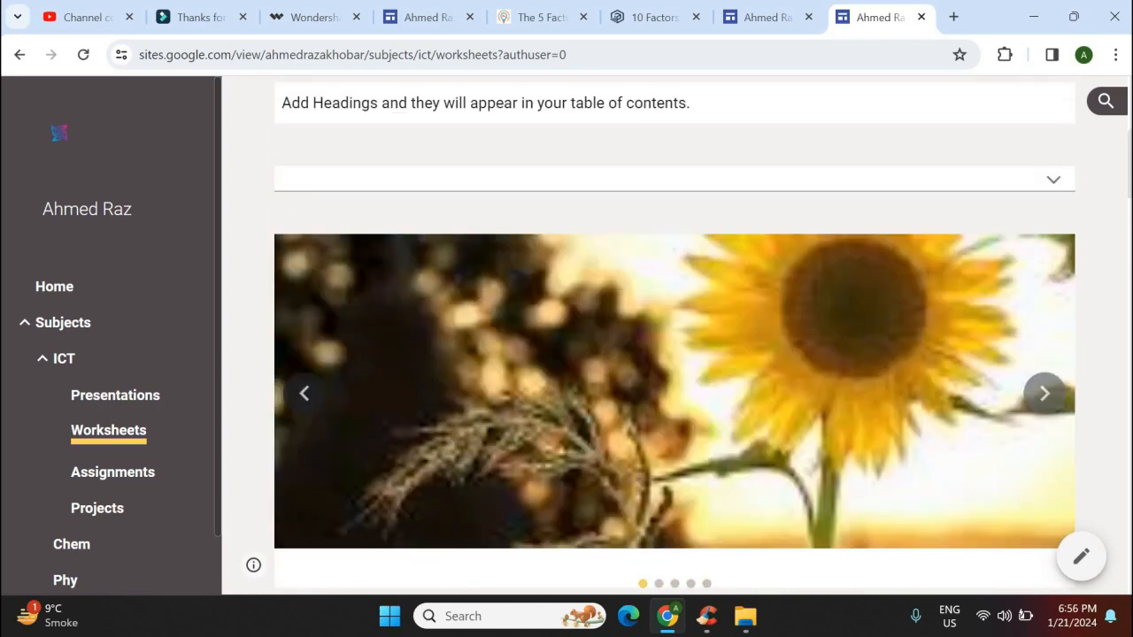
Scroll to the social links and open the site's LinkedIn link
{"action": "left_click_drag", "start_coordinate": [1128, 95], "coordinate": [1129, 272]}
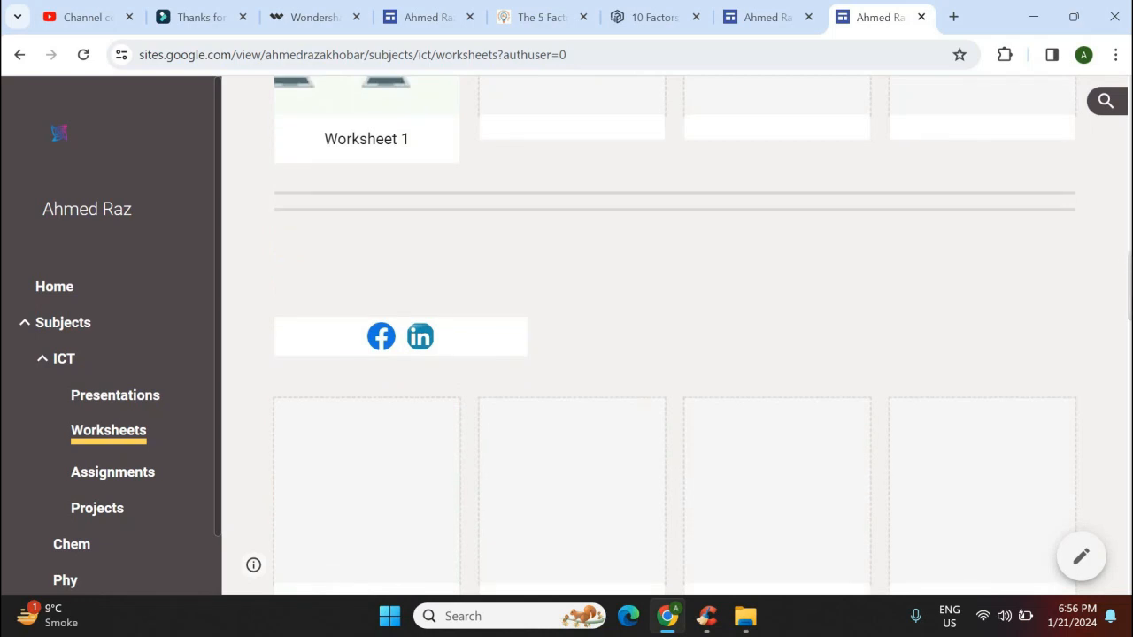
{"action": "scroll", "coordinate": [1128, 272], "scroll_direction": "up", "scroll_amount": 2}
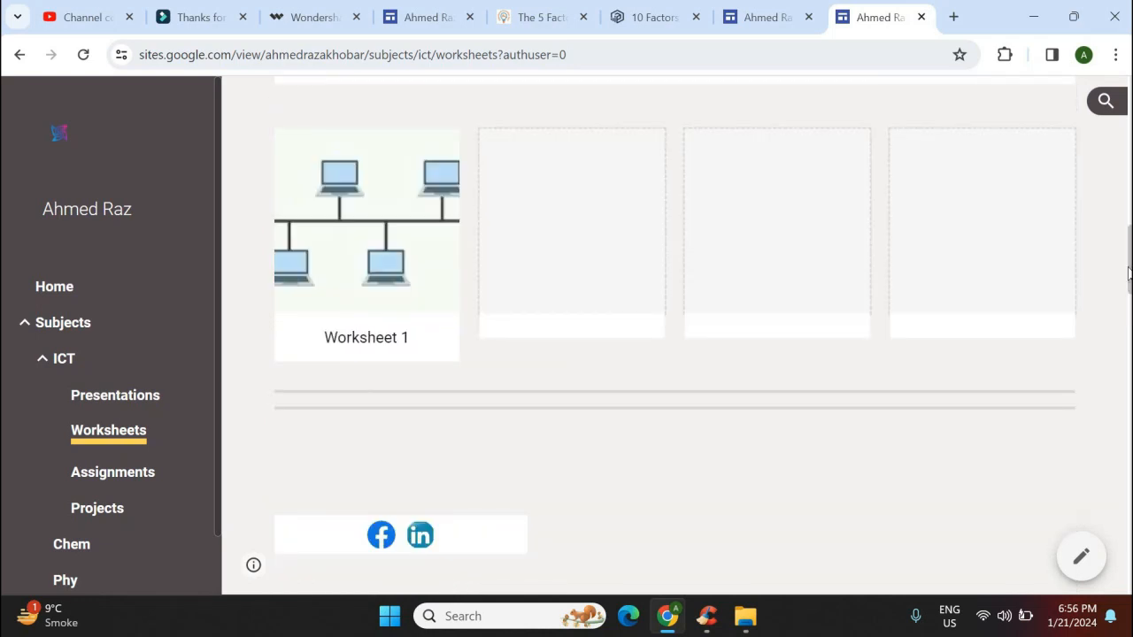
{"action": "scroll", "coordinate": [526, 306], "scroll_direction": "down", "scroll_amount": 3}
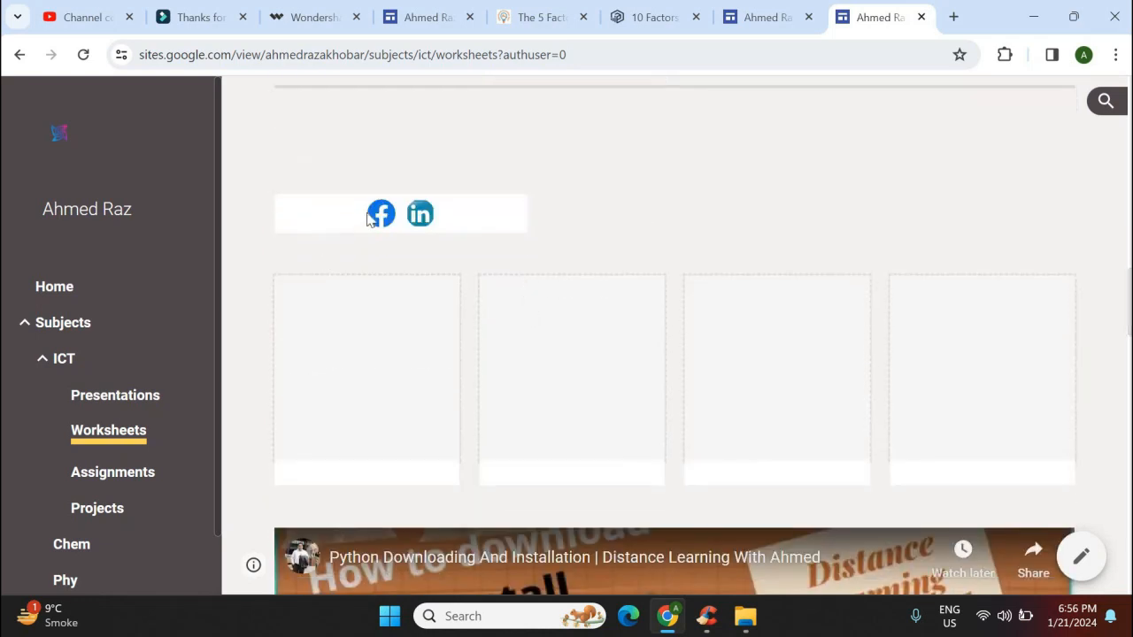
{"action": "left_click", "coordinate": [417, 221]}
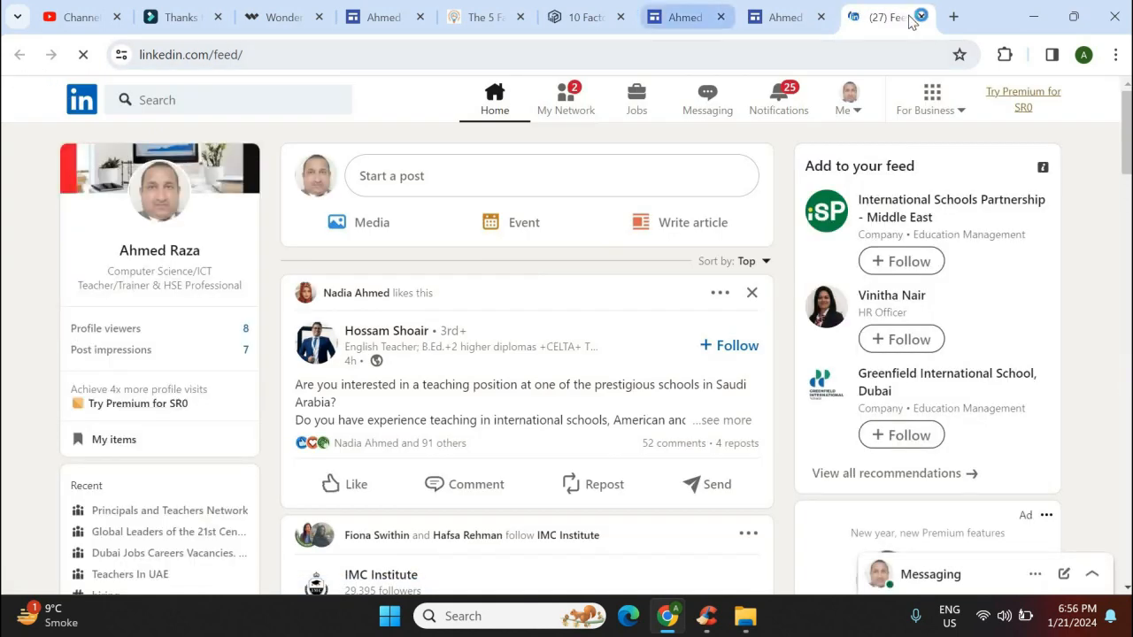
Close the LinkedIn feed tab to get back to the live Worksheets page
{"action": "left_click", "coordinate": [921, 16]}
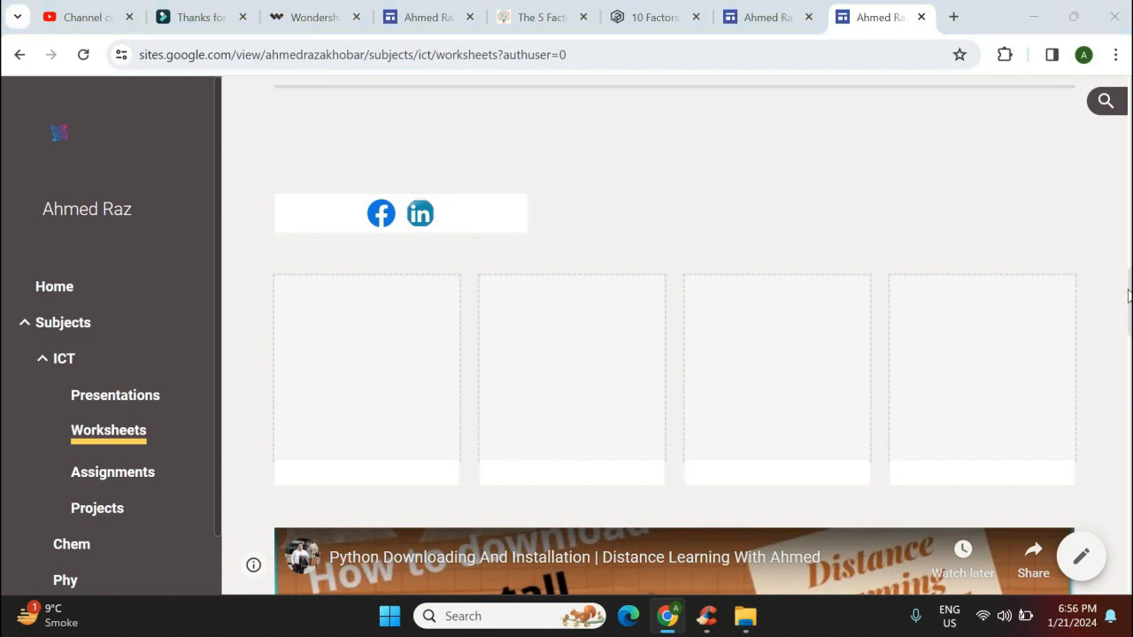
{"action": "scroll", "coordinate": [1130, 298], "scroll_direction": "down", "scroll_amount": 4}
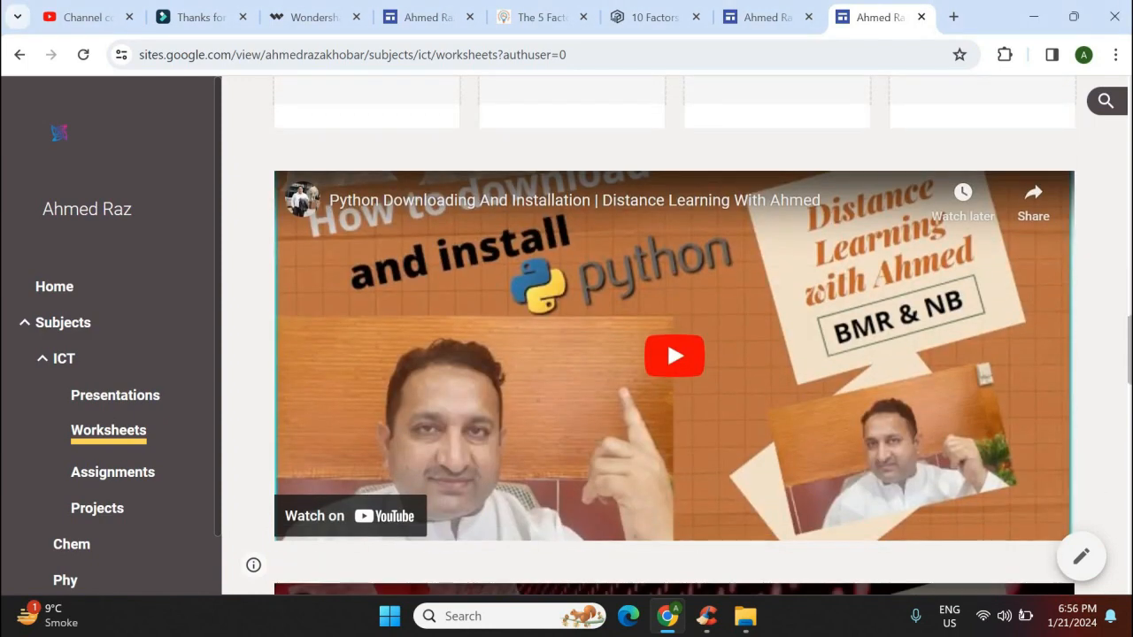
{"action": "scroll", "coordinate": [1129, 298], "scroll_direction": "down", "scroll_amount": 7}
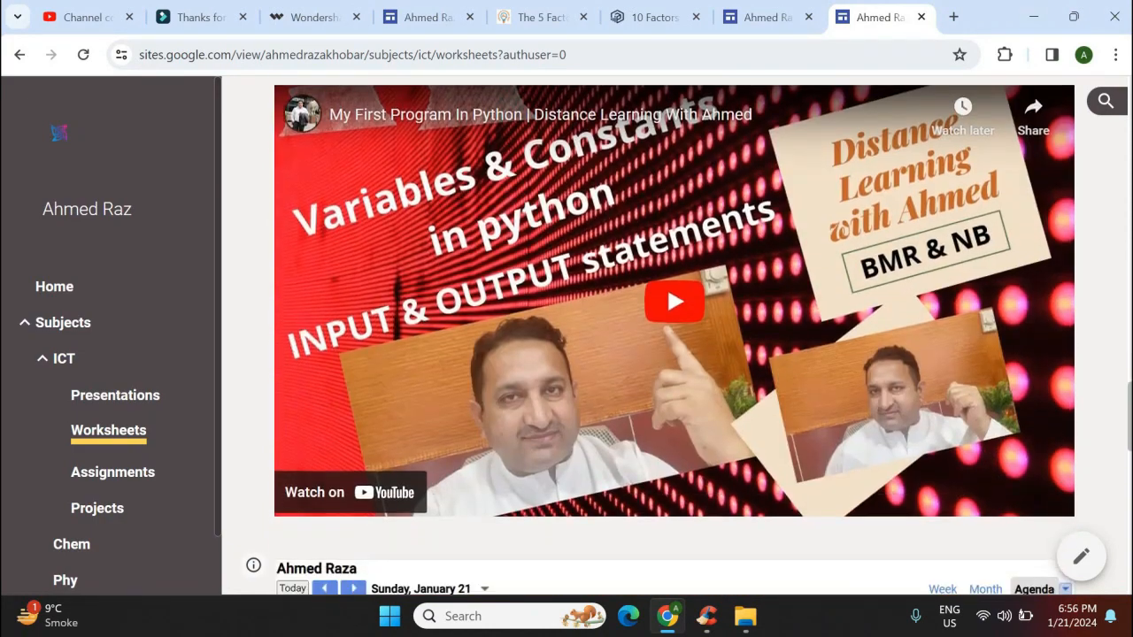
{"action": "scroll", "coordinate": [1129, 297], "scroll_direction": "down", "scroll_amount": 5}
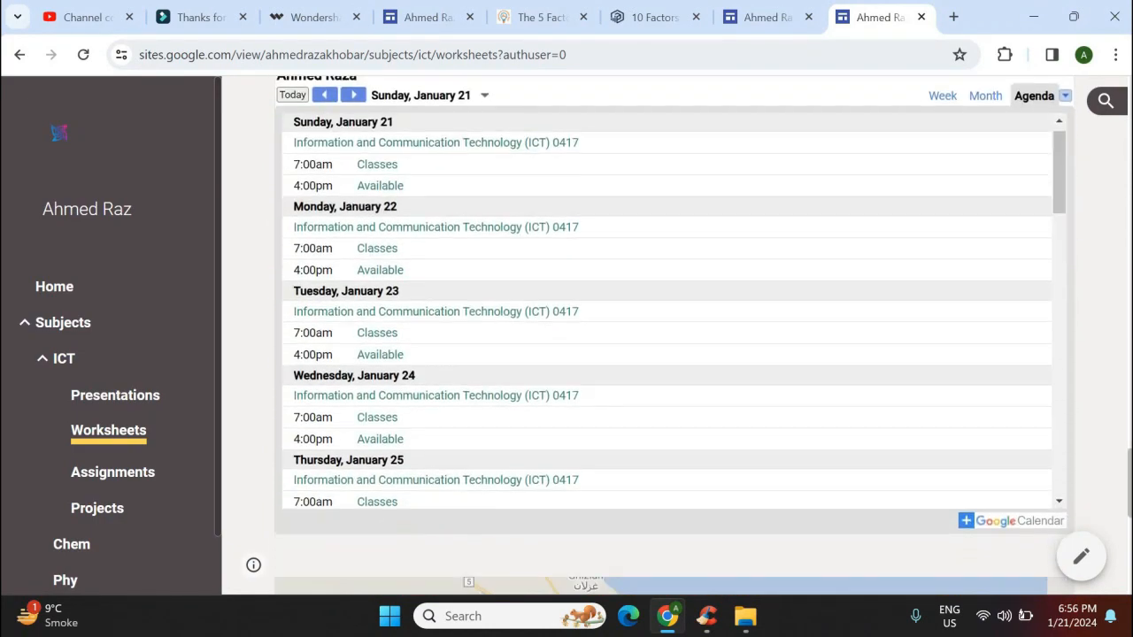
{"action": "scroll", "coordinate": [1129, 297], "scroll_direction": "down", "scroll_amount": 6}
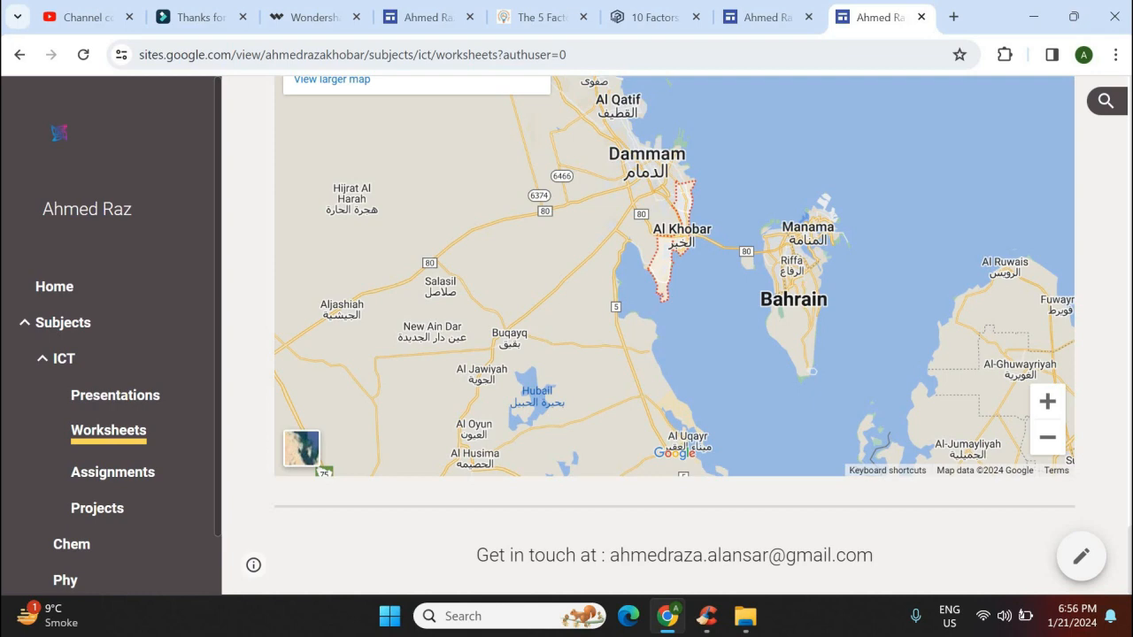
{"action": "scroll", "coordinate": [1128, 251], "scroll_direction": "up", "scroll_amount": 5}
{"action": "scroll", "coordinate": [1128, 251], "scroll_direction": "up", "scroll_amount": 8}
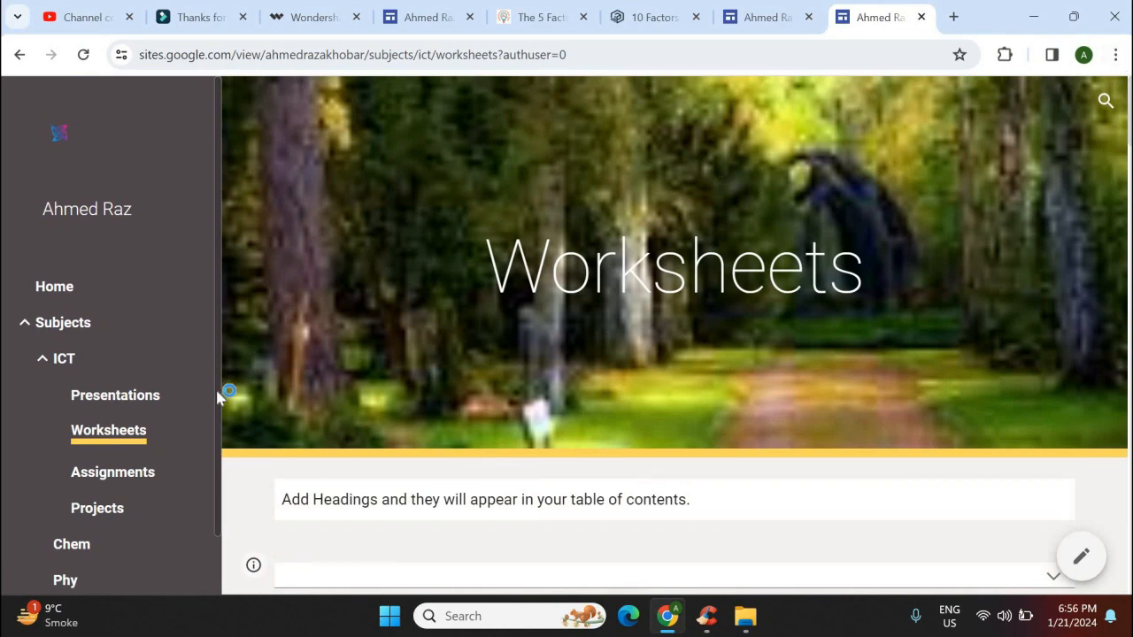
{"action": "scroll", "coordinate": [222, 496], "scroll_direction": "down", "scroll_amount": 2}
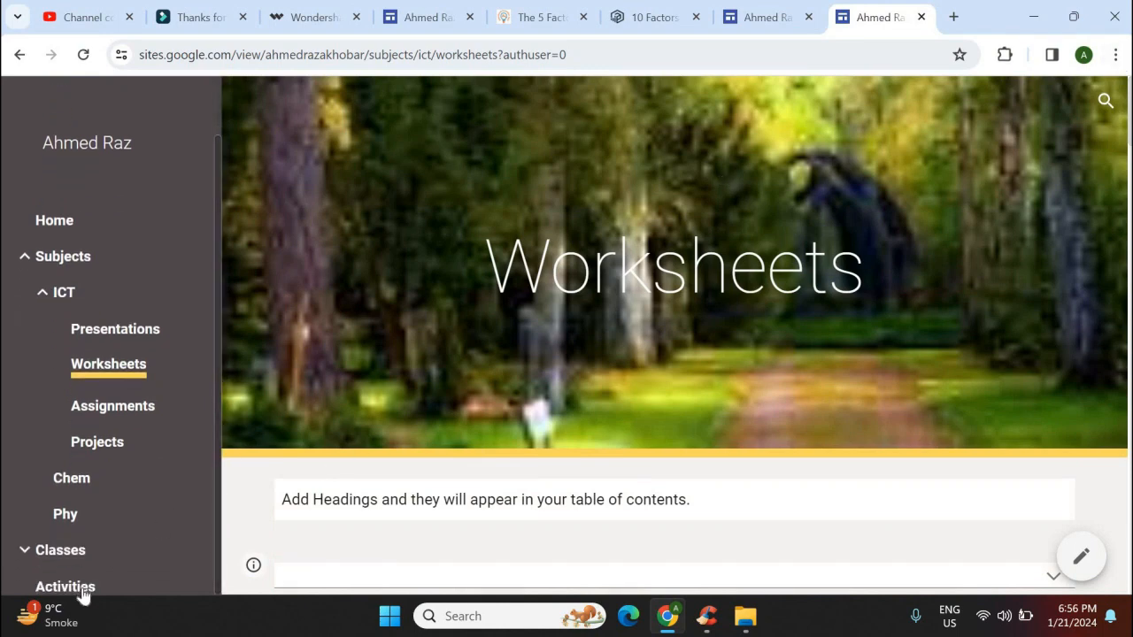
Scroll through the live Robotics-and-Band Activities page, then go back to Home
{"action": "left_click", "coordinate": [83, 588]}
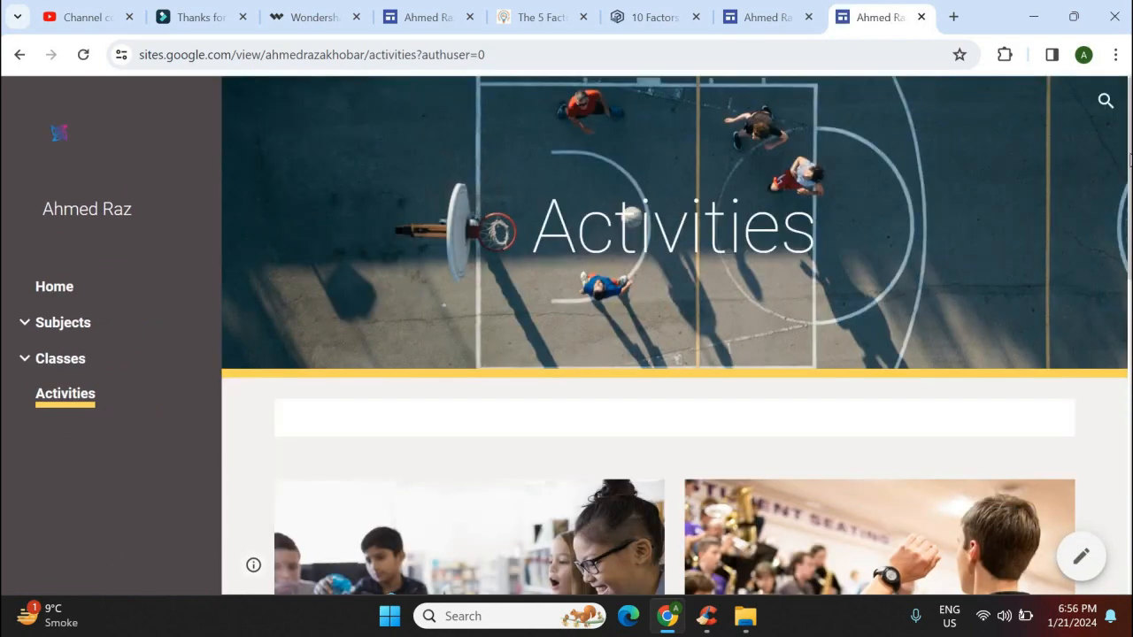
{"action": "scroll", "coordinate": [674, 334], "scroll_direction": "down", "scroll_amount": 5}
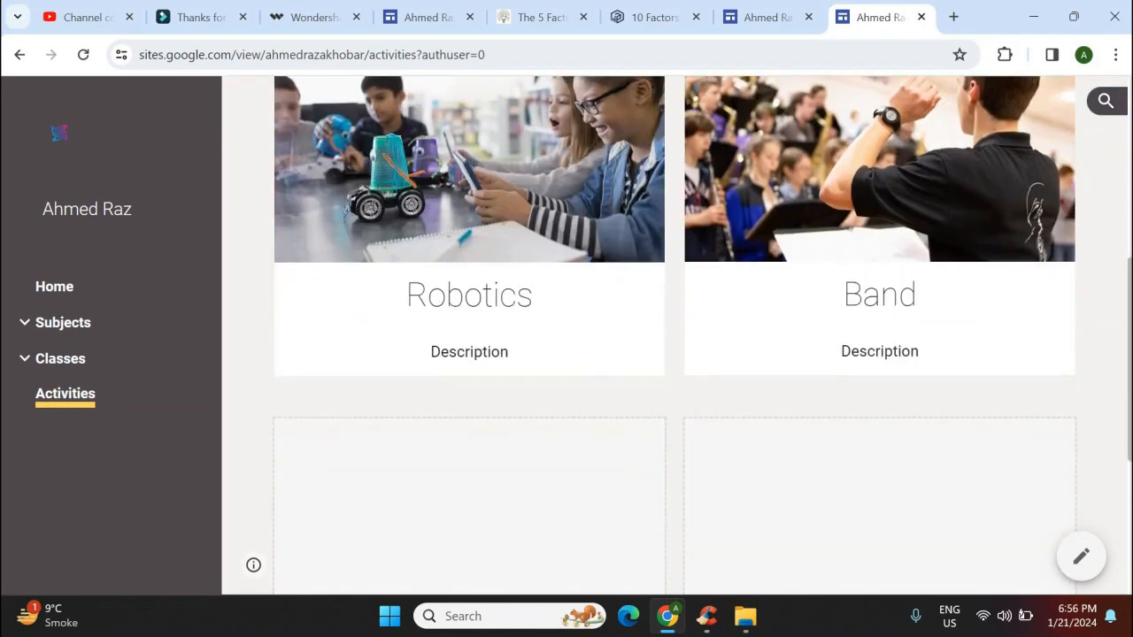
{"action": "scroll", "coordinate": [1119, 386], "scroll_direction": "down", "scroll_amount": 4}
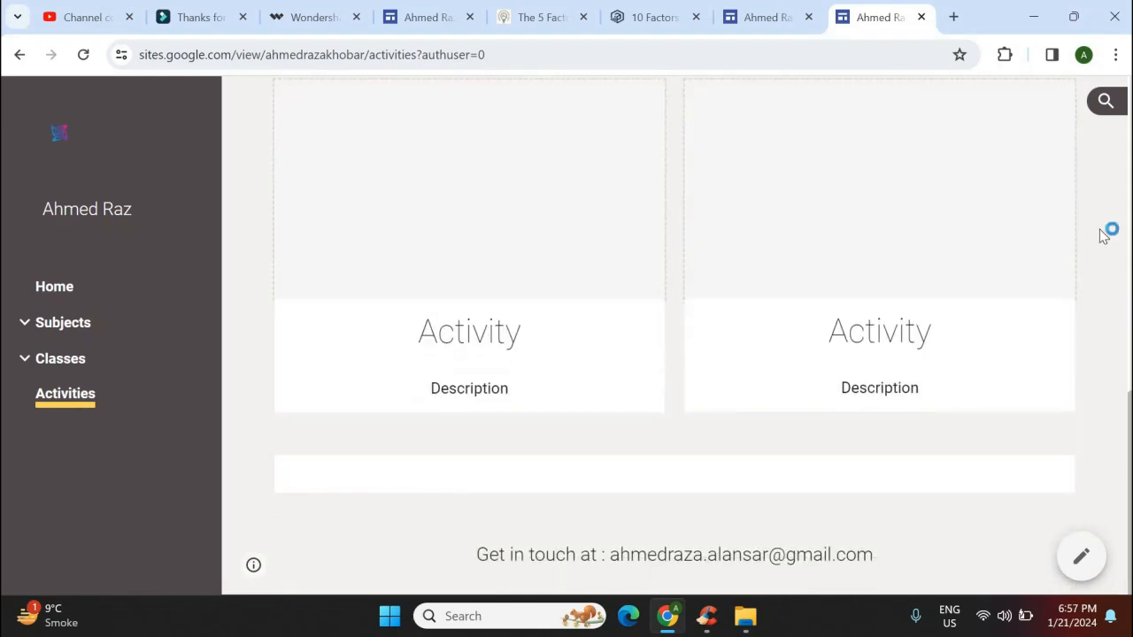
{"action": "scroll", "coordinate": [1103, 235], "scroll_direction": "up", "scroll_amount": 9}
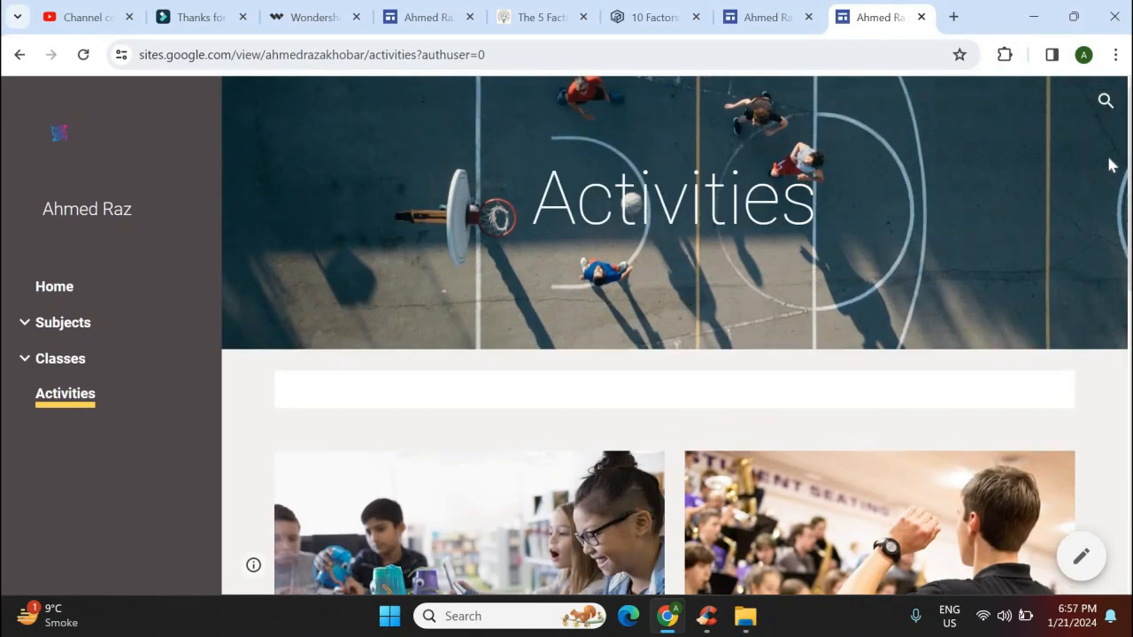
{"action": "left_click", "coordinate": [53, 287]}
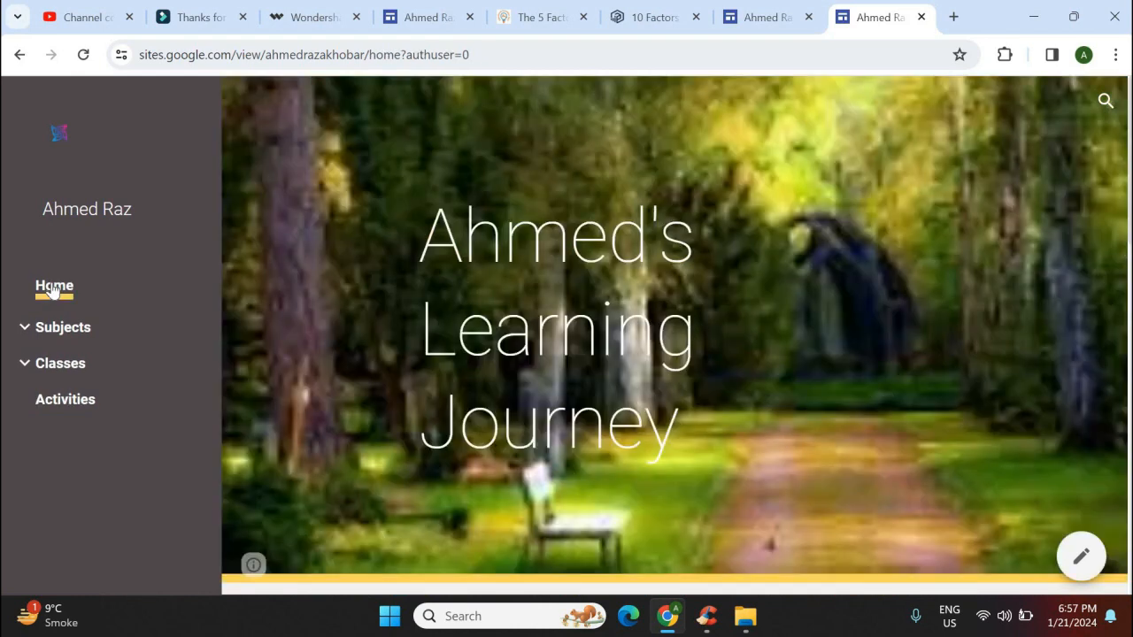